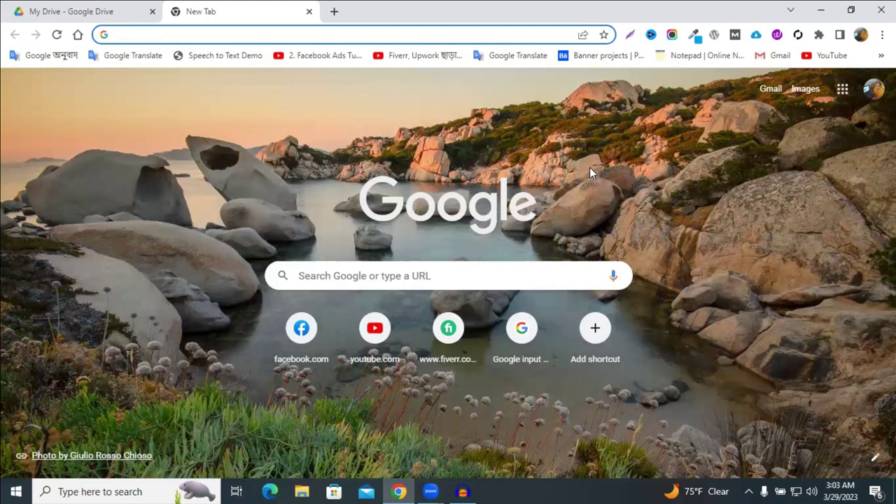
Step: Return to the New-chat (5).pdf preview in Drive and read through its first page
left_click(70, 7)
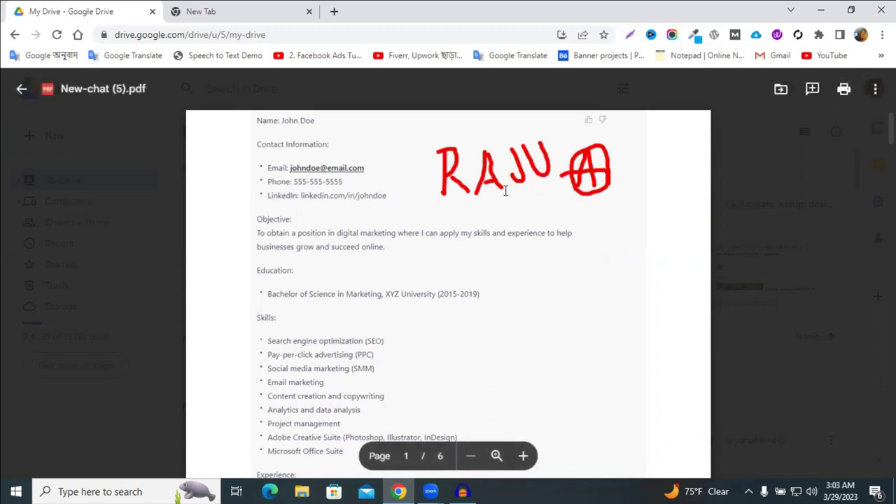
scroll(445, 190, "down", 2)
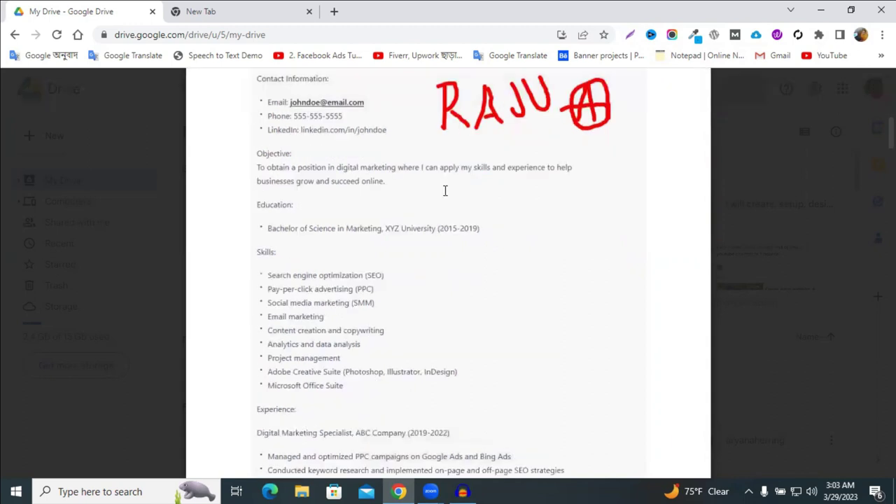
scroll(444, 190, "down", 3)
scroll(444, 190, "down", 2)
scroll(443, 199, "down", 2)
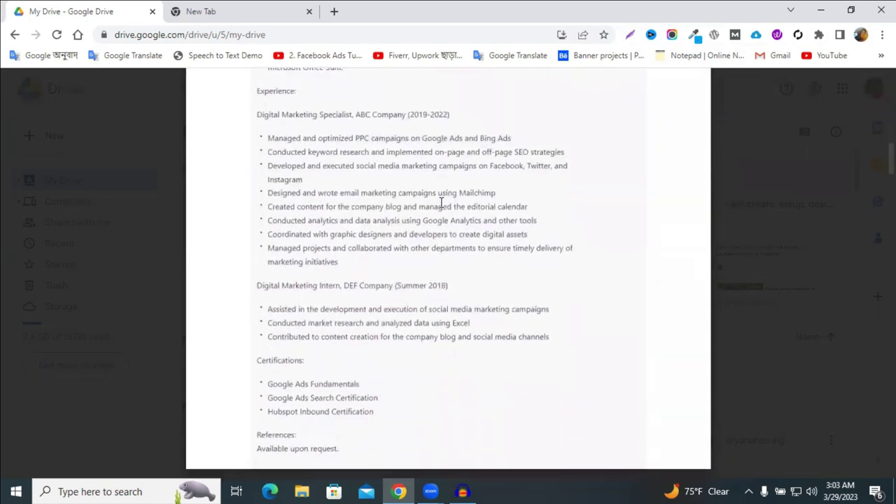
scroll(441, 202, "down", 3)
scroll(331, 191, "up", 7)
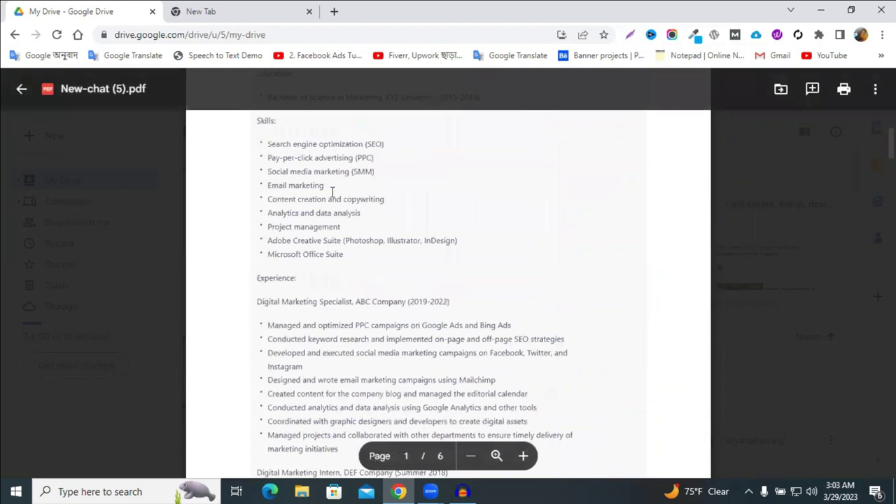
scroll(332, 190, "up", 5)
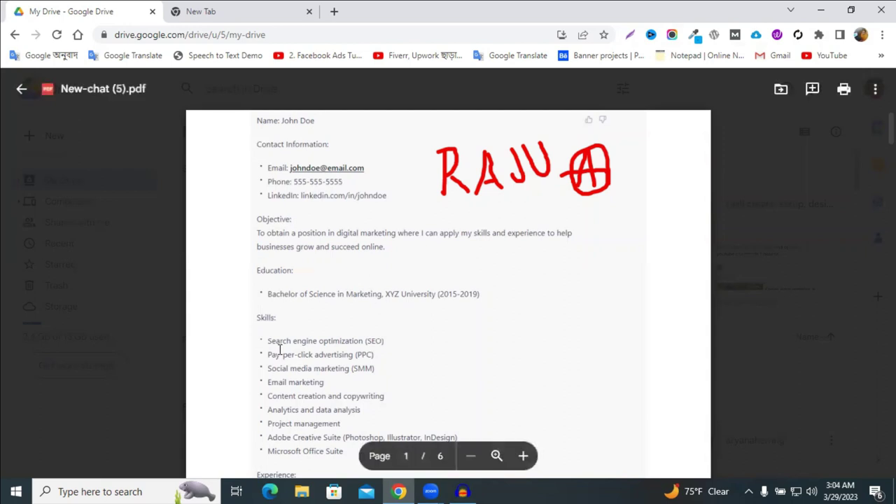
scroll(270, 312, "down", 1)
scroll(266, 314, "down", 4)
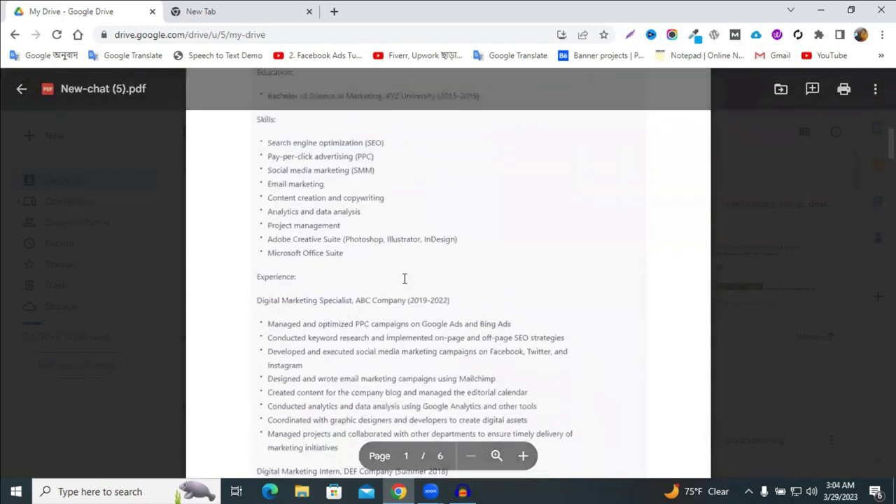
scroll(404, 279, "down", 5)
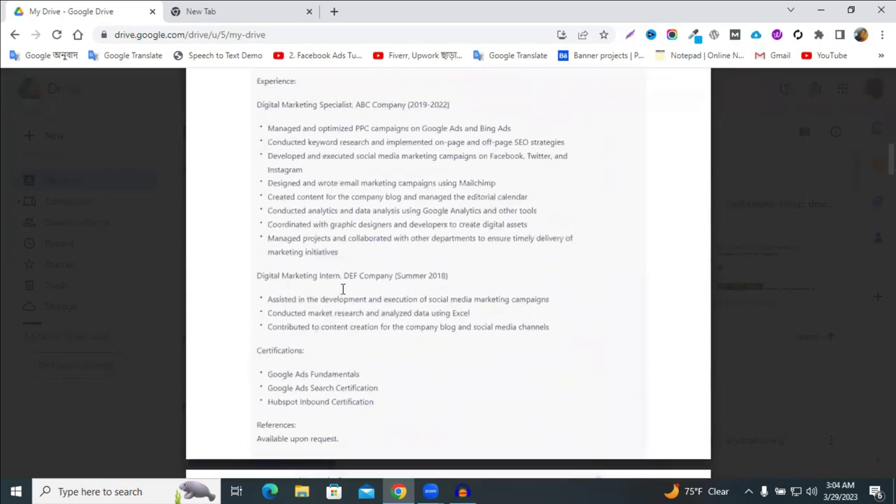
scroll(392, 250, "down", 2)
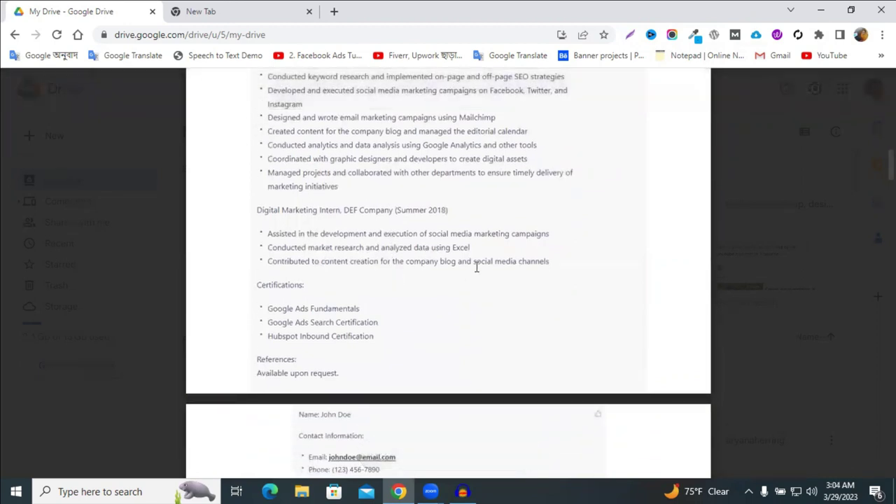
scroll(428, 279, "down", 5)
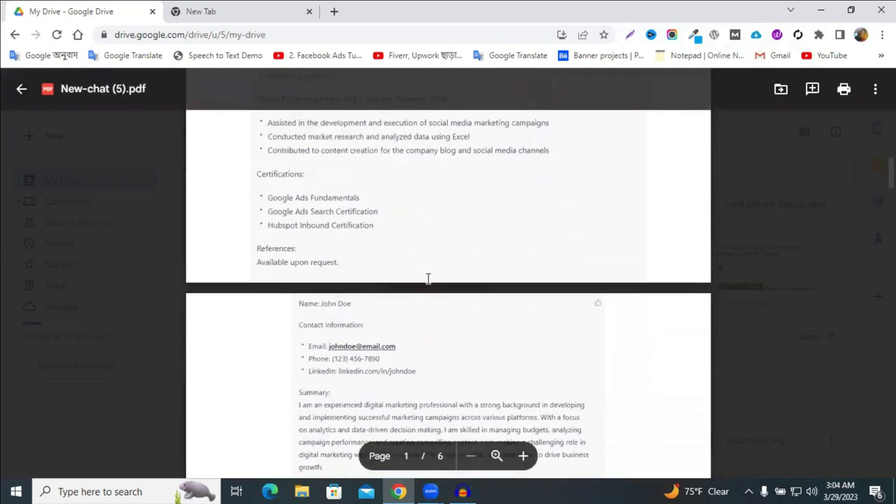
scroll(352, 310, "up", 5)
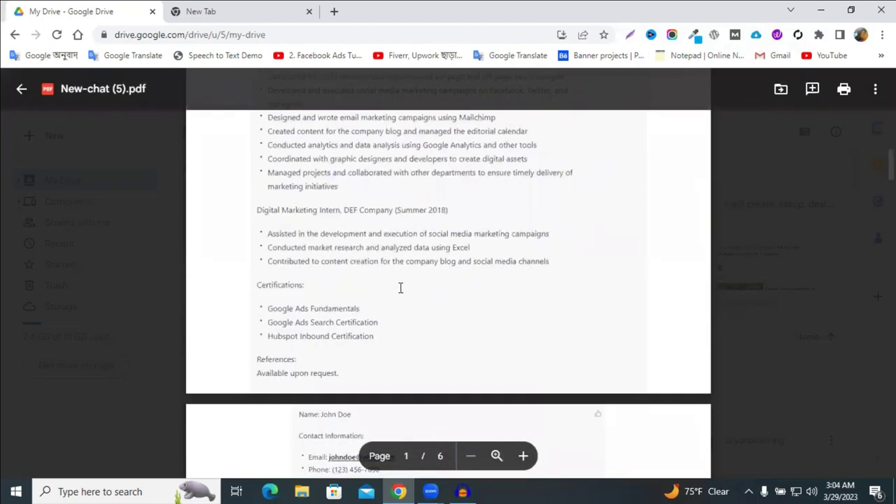
scroll(391, 280, "down", 4)
scroll(382, 275, "up", 2)
scroll(427, 258, "down", 1)
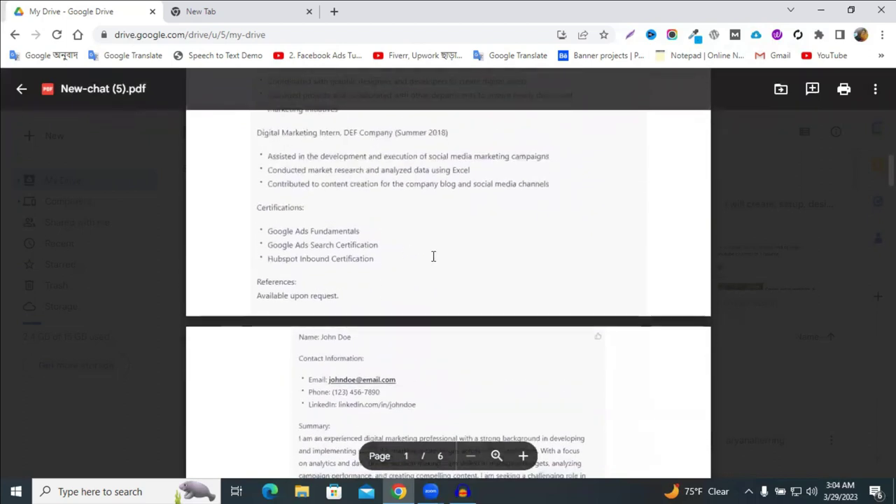
scroll(406, 250, "down", 3)
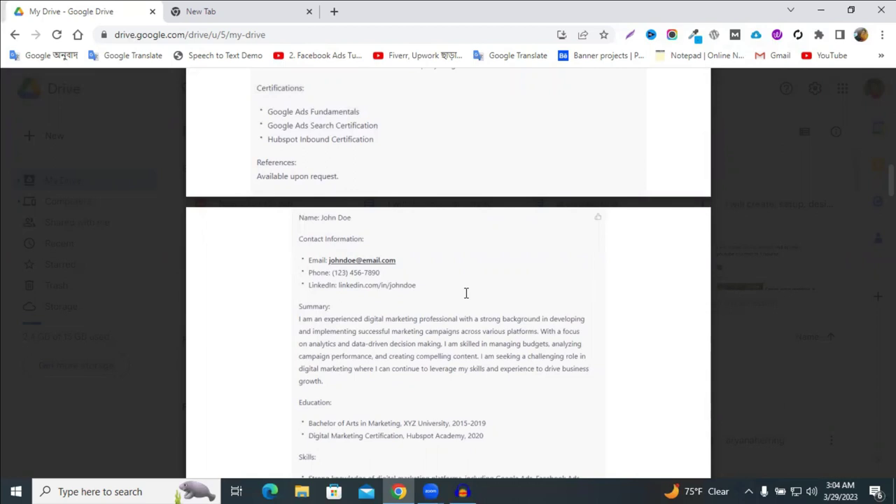
scroll(330, 239, "down", 2)
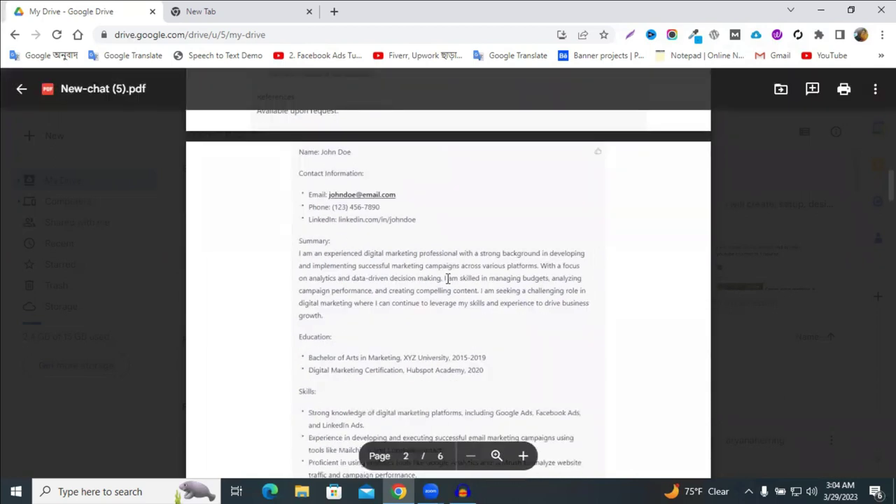
scroll(436, 278, "down", 4)
scroll(430, 276, "down", 2)
scroll(424, 274, "down", 2)
scroll(420, 273, "down", 6)
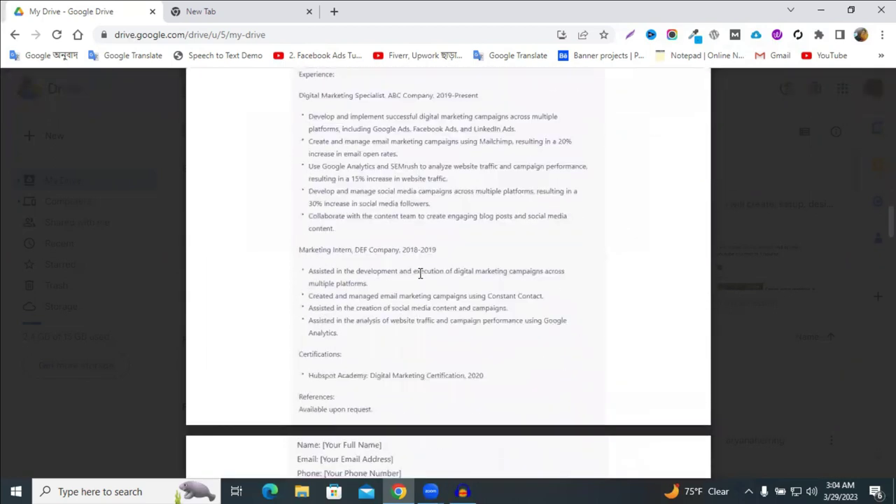
scroll(420, 273, "down", 3)
scroll(420, 273, "down", 3)
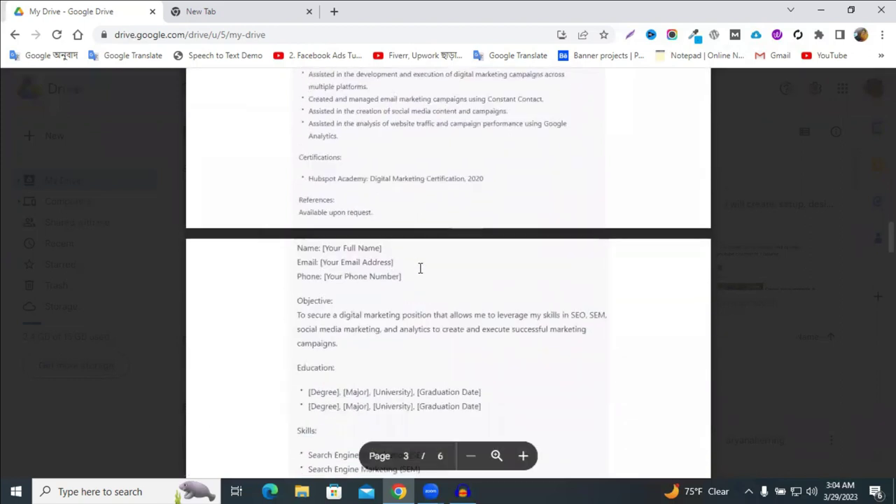
scroll(416, 252, "down", 4)
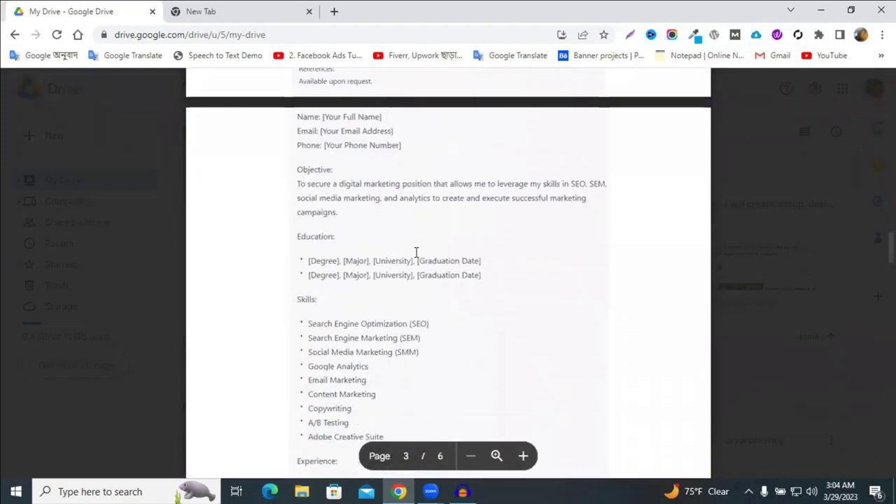
scroll(416, 252, "down", 4)
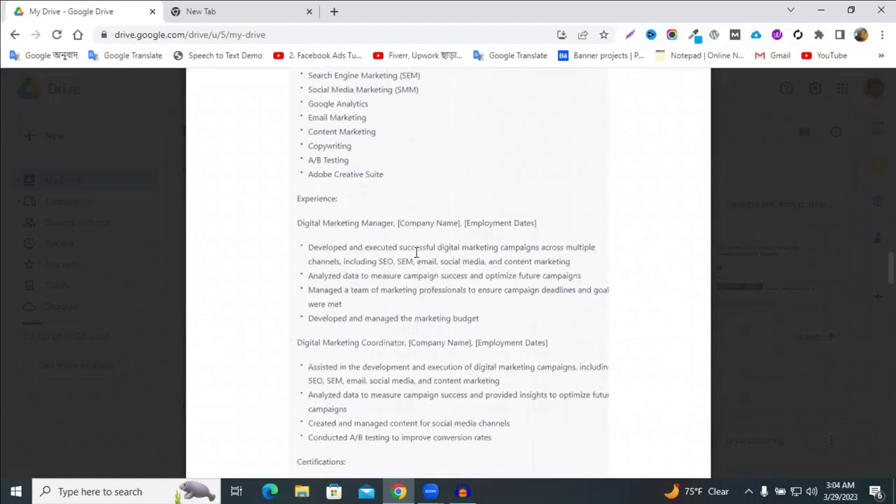
scroll(416, 252, "down", 4)
scroll(416, 252, "down", 1)
scroll(416, 252, "down", 5)
scroll(416, 252, "down", 4)
scroll(416, 252, "down", 4)
scroll(416, 252, "down", 4)
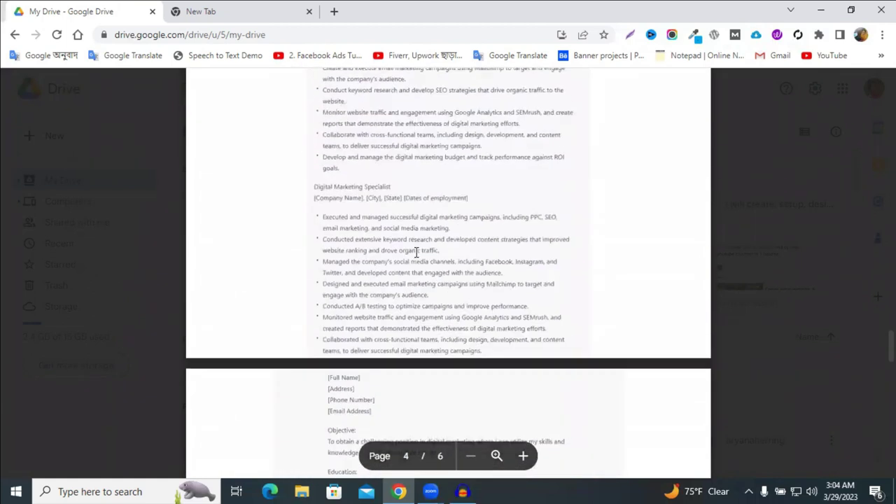
scroll(416, 252, "down", 4)
scroll(416, 252, "down", 4)
scroll(415, 252, "down", 3)
scroll(416, 252, "down", 5)
scroll(415, 252, "down", 3)
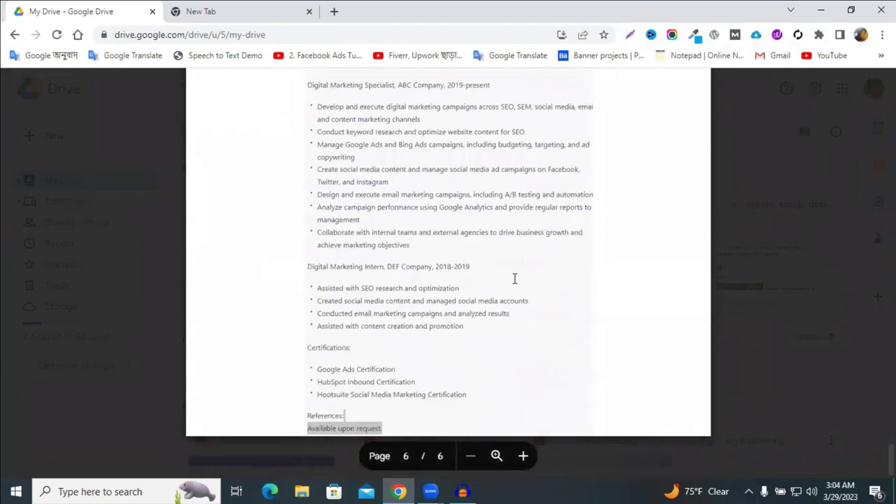
scroll(514, 279, "up", 5)
scroll(515, 278, "up", 3)
scroll(514, 279, "up", 3)
scroll(515, 279, "up", 2)
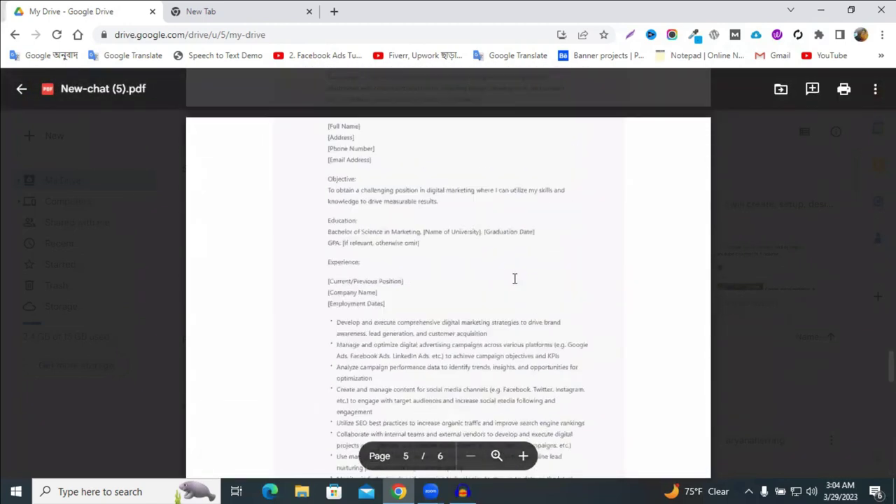
scroll(514, 279, "up", 3)
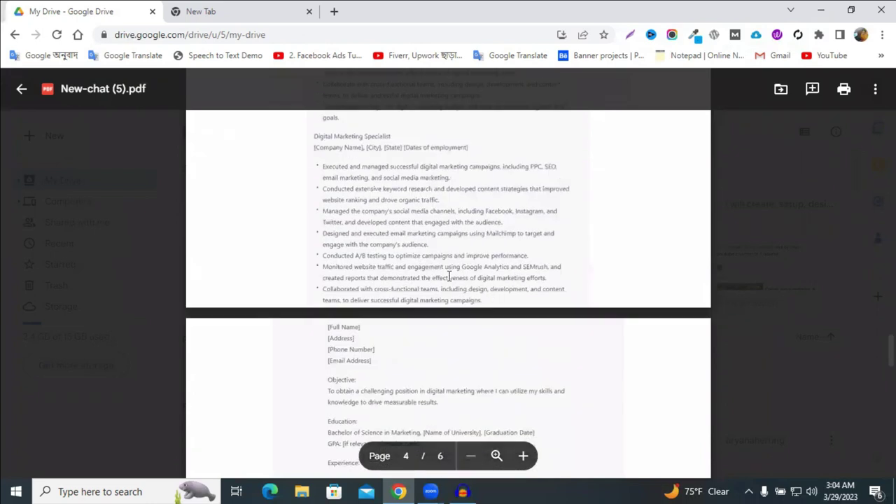
scroll(429, 270, "up", 3)
scroll(380, 236, "up", 3)
scroll(392, 192, "up", 1)
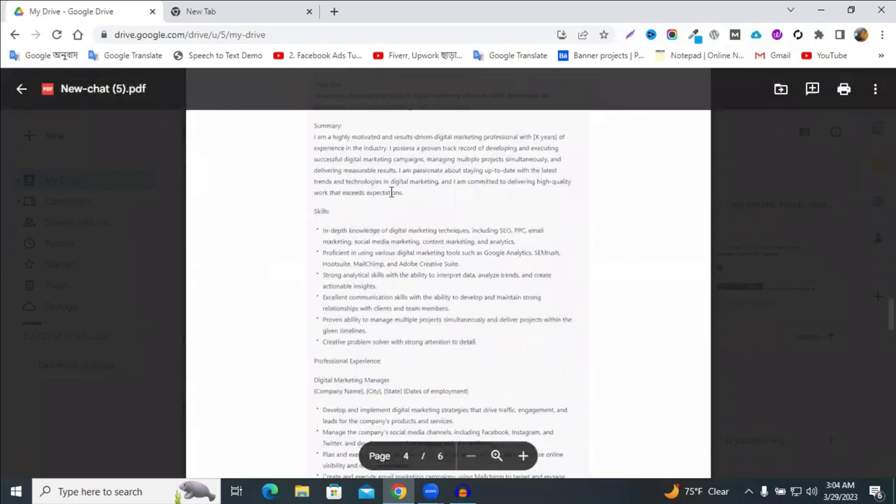
scroll(455, 264, "up", 4)
scroll(456, 264, "up", 5)
scroll(455, 266, "up", 2)
scroll(455, 270, "up", 5)
scroll(454, 271, "up", 4)
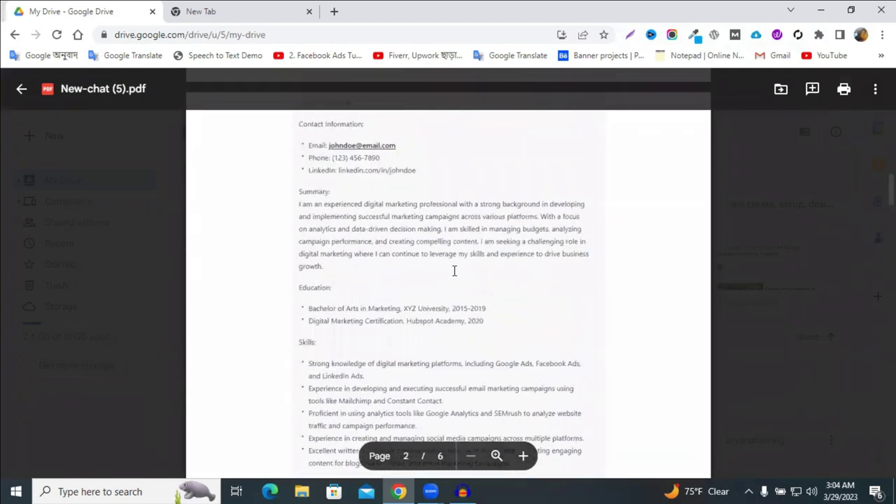
scroll(453, 271, "up", 1)
scroll(453, 272, "up", 4)
scroll(453, 272, "up", 1)
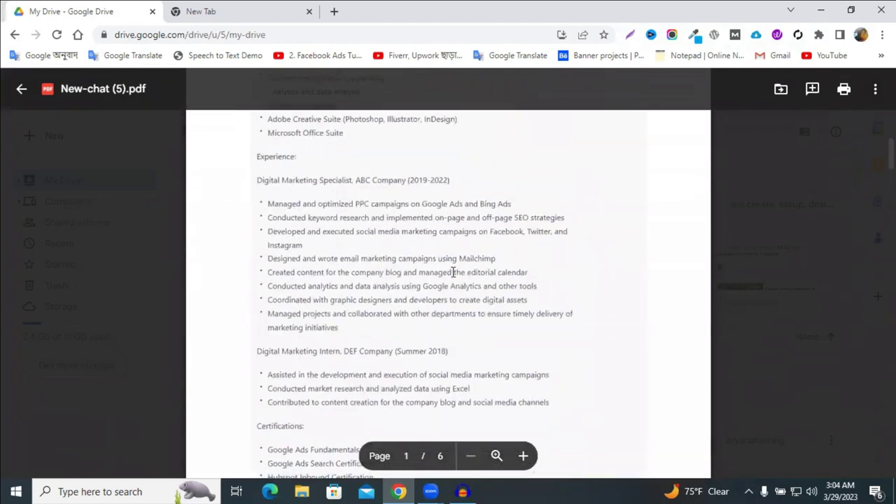
scroll(453, 272, "up", 2)
scroll(453, 272, "up", 2)
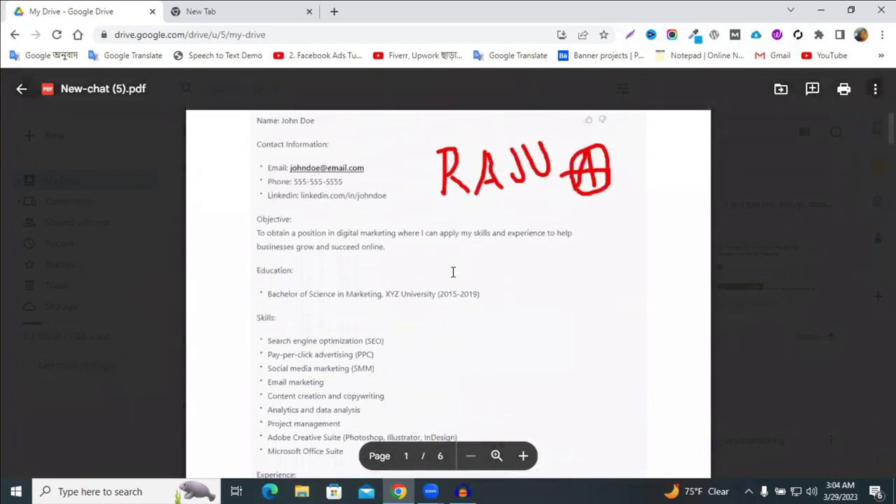
scroll(453, 272, "down", 3)
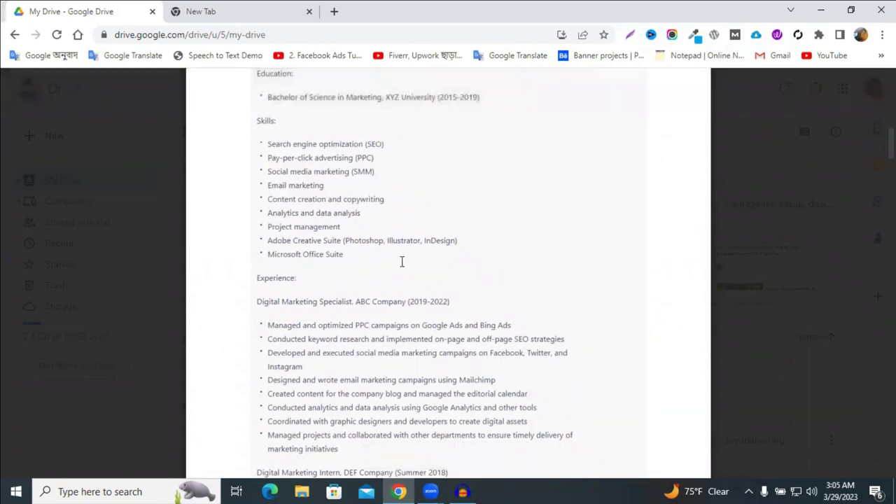
scroll(402, 261, "up", 3)
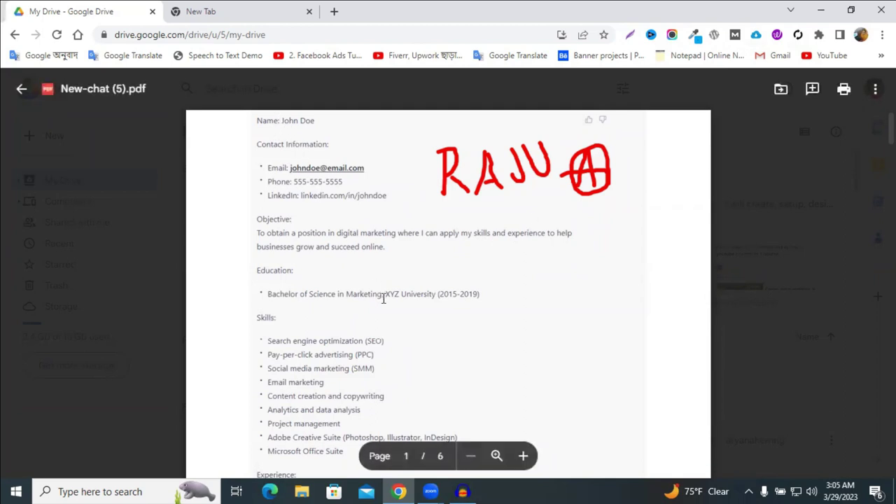
scroll(418, 283, "down", 2)
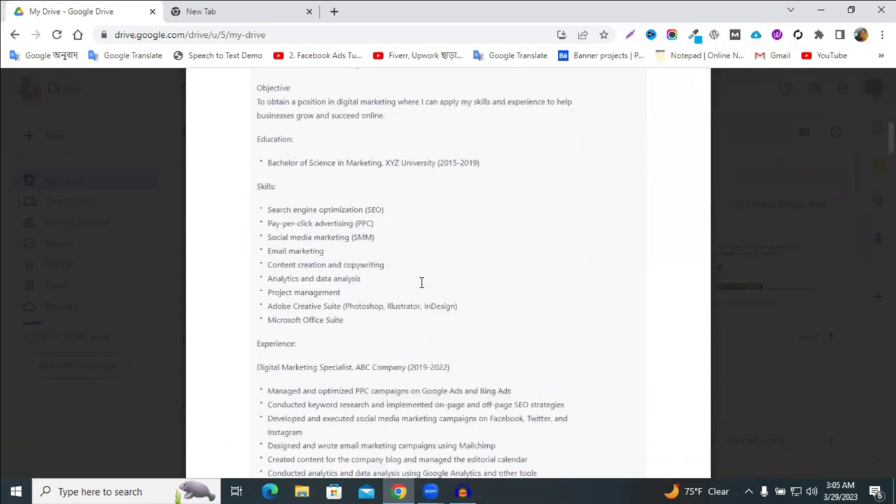
Step: Search for an online PDF to text converter in a new tab and reach PDF2Go's Convert PDF To Text page
left_click(222, 11)
type("on")
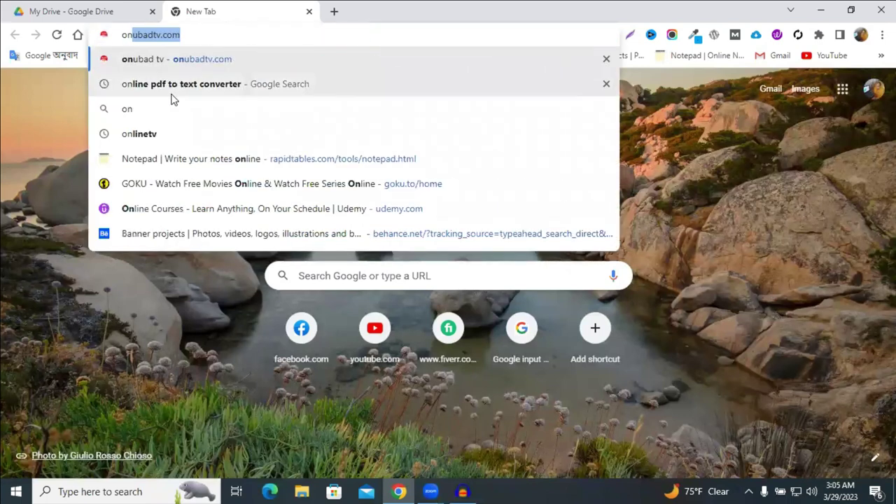
left_click(185, 88)
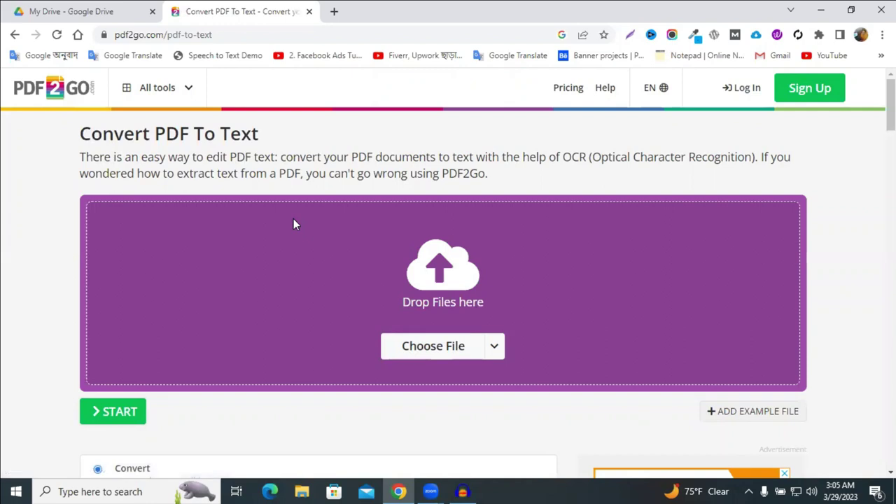
Step: Upload New-chat (5).pdf from Downloads to PDF2Go and start converting it to text
left_click(444, 346)
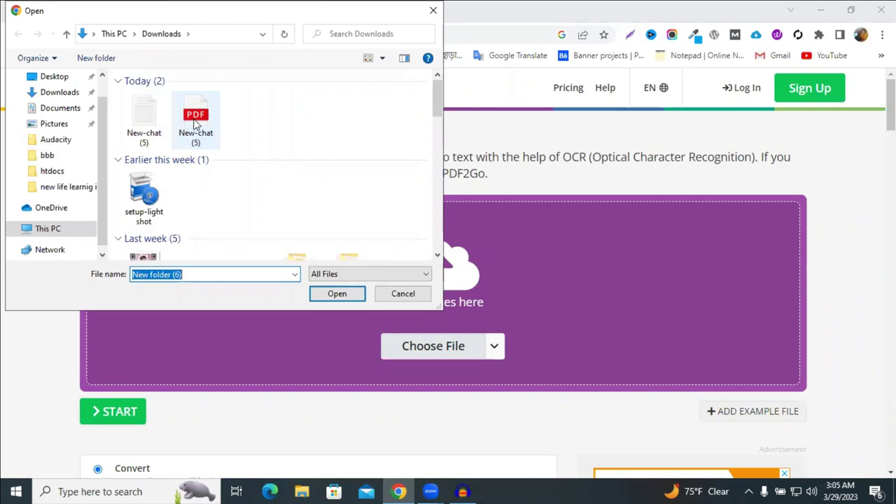
left_click(203, 119)
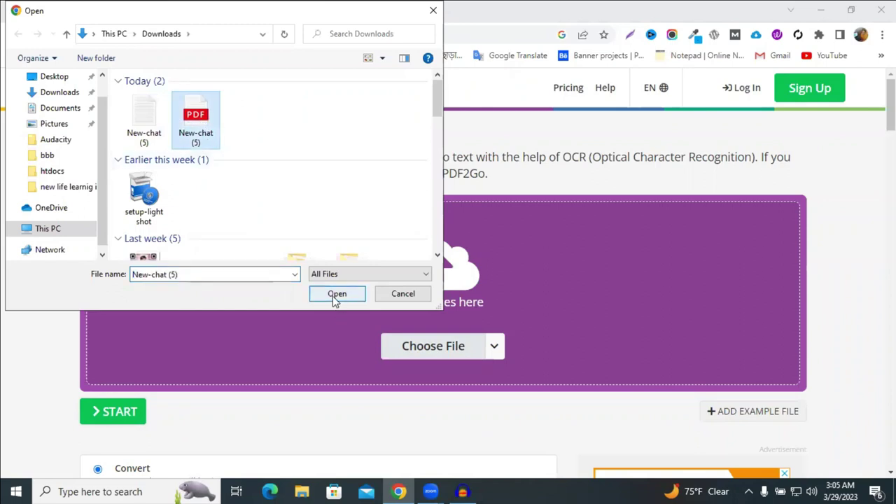
left_click(337, 294)
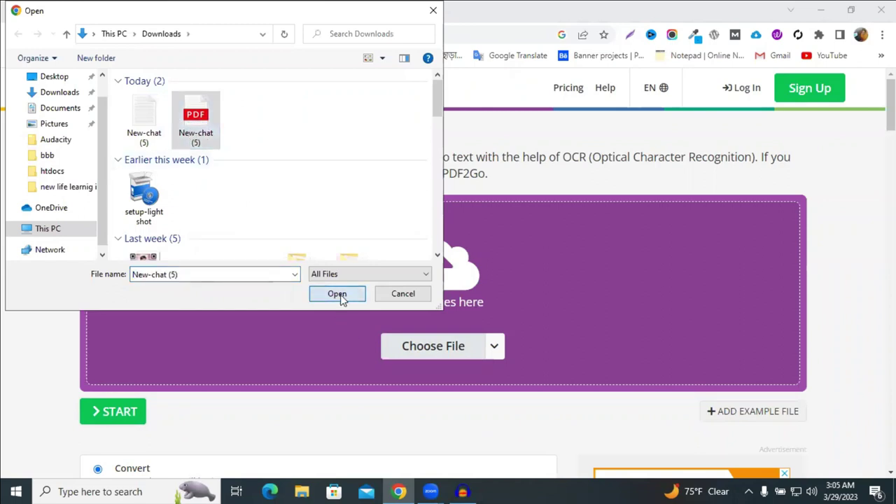
scroll(678, 357, "down", 2)
scroll(678, 358, "down", 3)
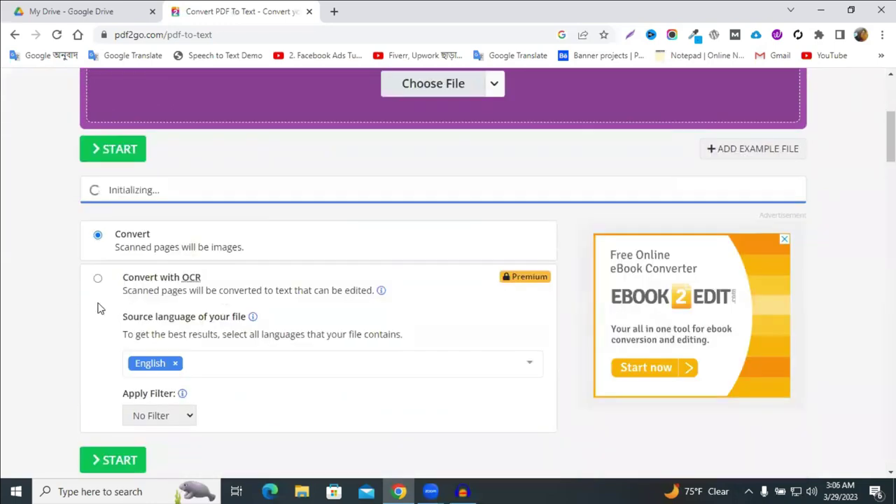
left_click(128, 158)
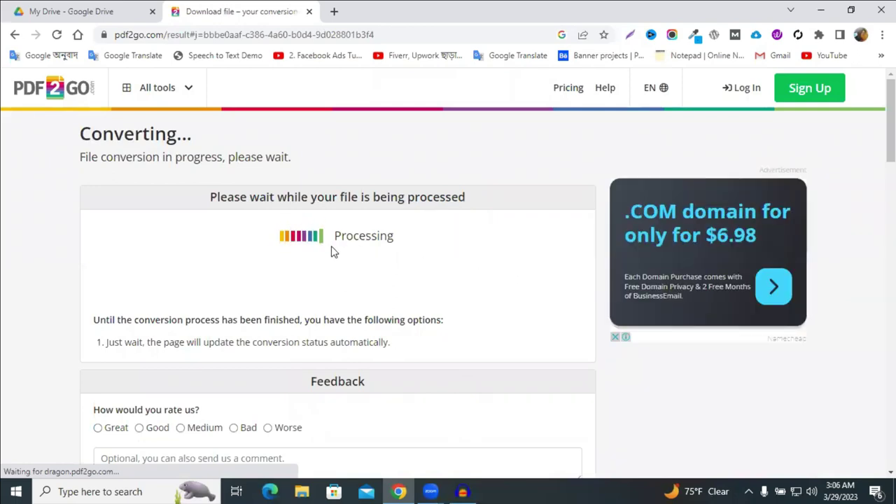
Step: Open the downloaded New-chat (5).txt from the download bar, then close the PDF2Go tab
left_click(333, 12)
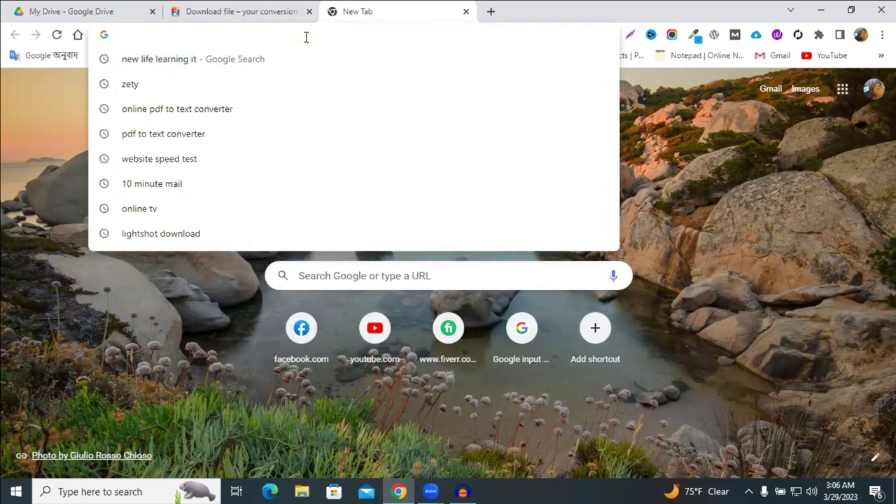
left_click(256, 8)
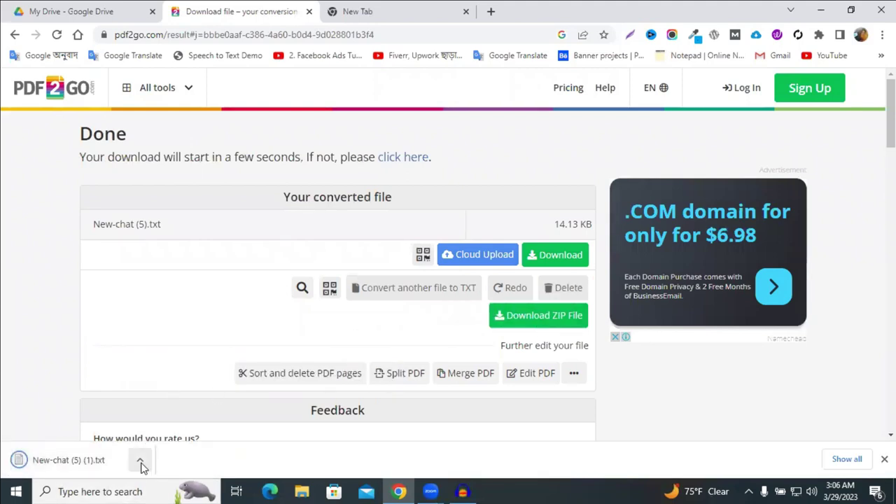
left_click(140, 460)
left_click(167, 379)
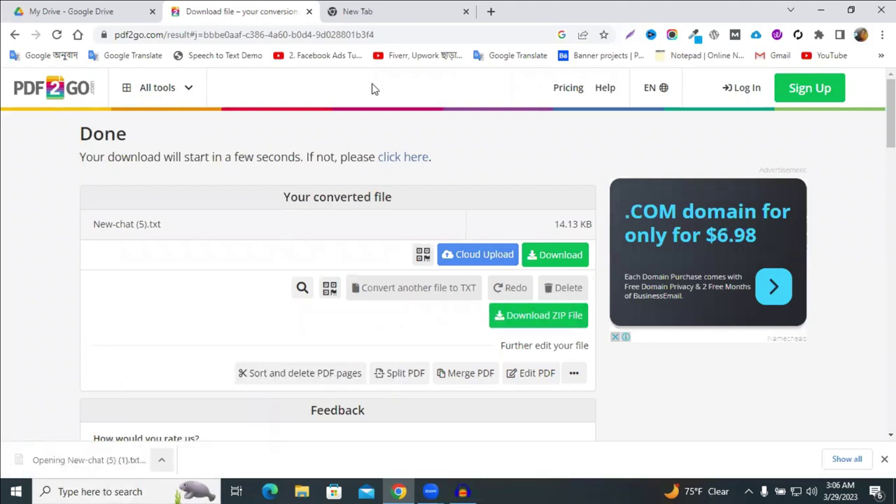
left_click(309, 12)
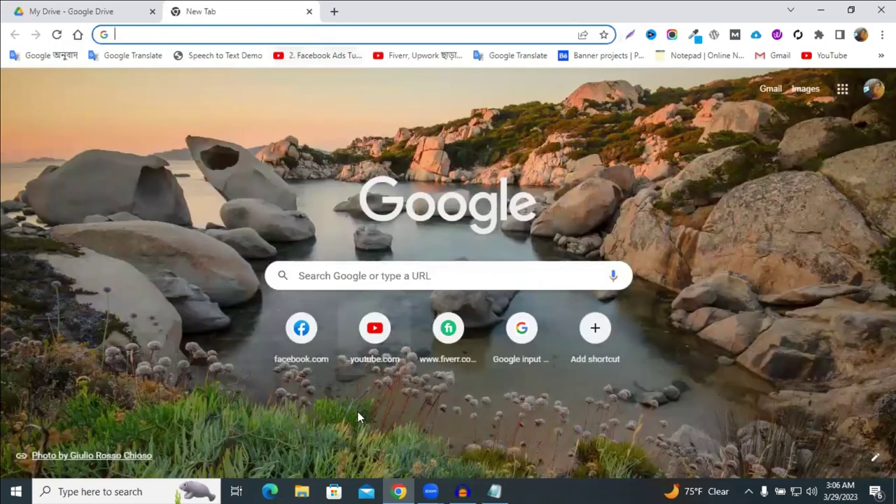
Step: Bring the converted résumé text forward in Notepad and compare it with the Drive PDF
left_click(486, 490)
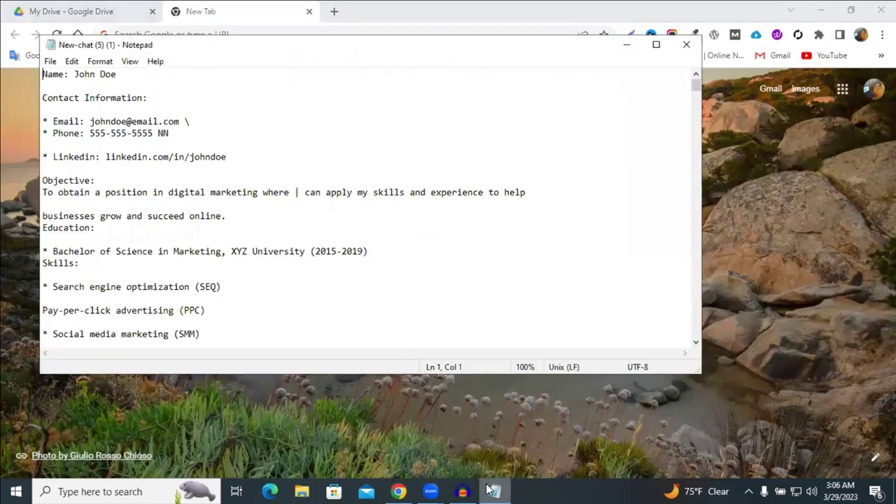
left_click(469, 489)
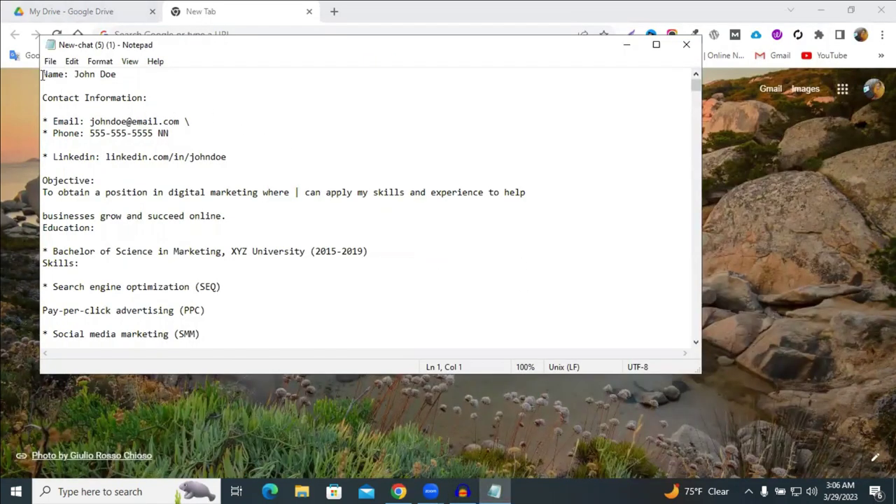
scroll(196, 175, "down", 4)
scroll(215, 201, "down", 2)
scroll(214, 200, "down", 4)
scroll(216, 207, "up", 4)
scroll(216, 207, "up", 2)
scroll(214, 204, "up", 4)
left_click(89, 10)
scroll(336, 276, "down", 1)
scroll(336, 277, "down", 5)
scroll(337, 278, "down", 1)
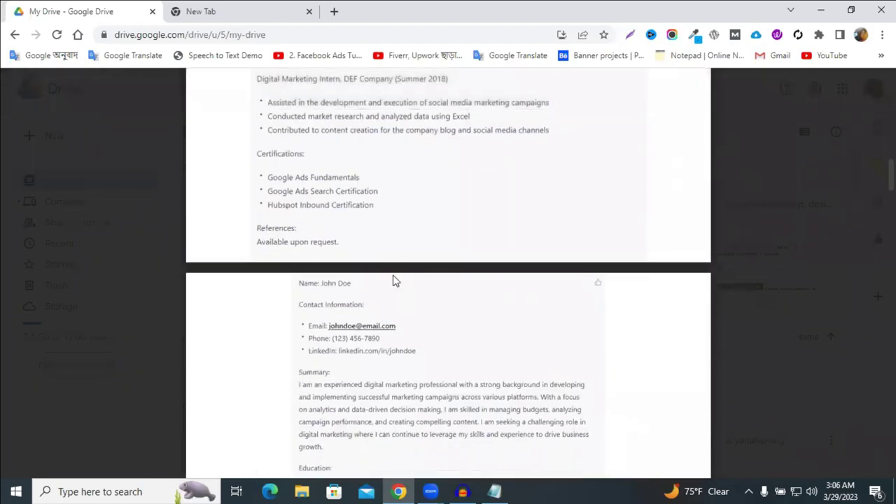
Step: Scroll to the end of the Notepad text and select it back up to line 1
left_click(494, 491)
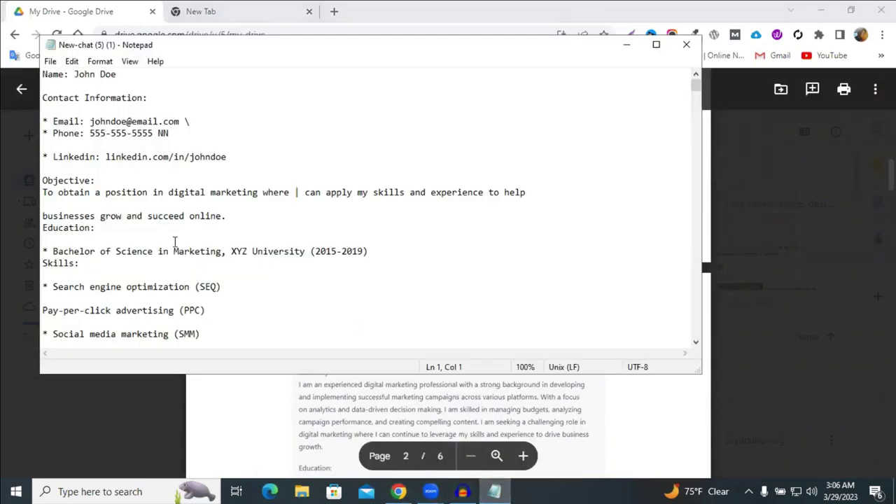
scroll(175, 242, "down", 1)
scroll(174, 242, "down", 2)
scroll(175, 242, "down", 3)
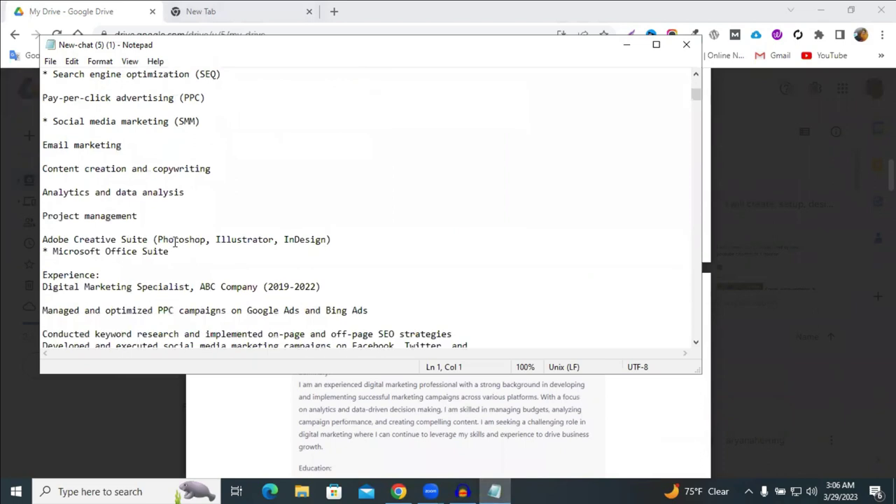
scroll(174, 242, "down", 2)
scroll(174, 242, "down", 2)
scroll(175, 242, "down", 1)
scroll(174, 242, "down", 1)
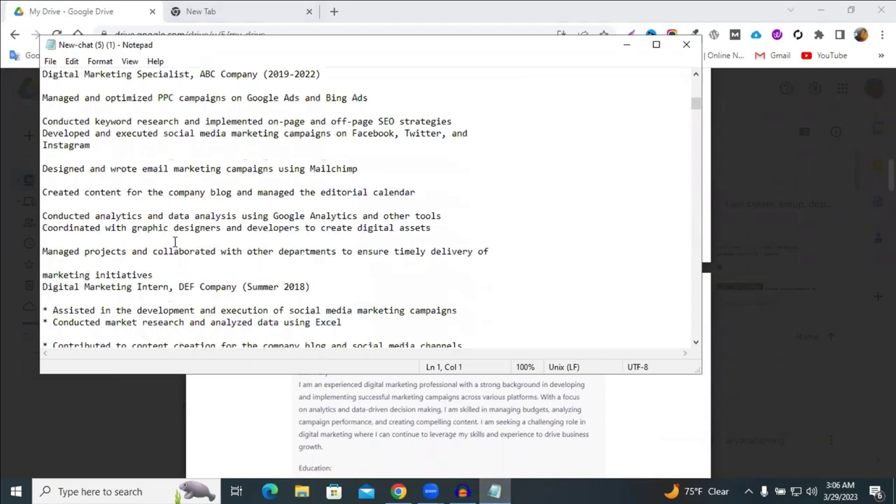
scroll(175, 242, "up", 1)
scroll(174, 242, "up", 1)
scroll(175, 242, "down", 6)
scroll(174, 242, "down", 1)
scroll(174, 242, "down", 1)
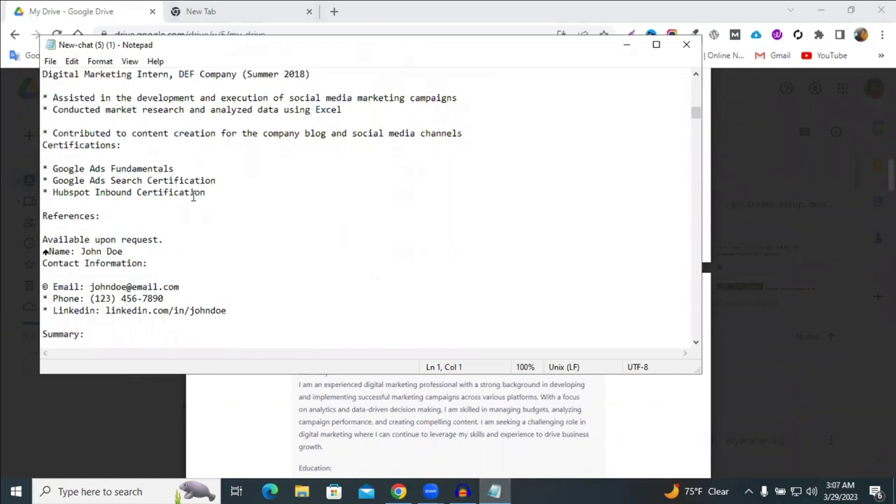
left_click_drag(166, 239, 72, 98)
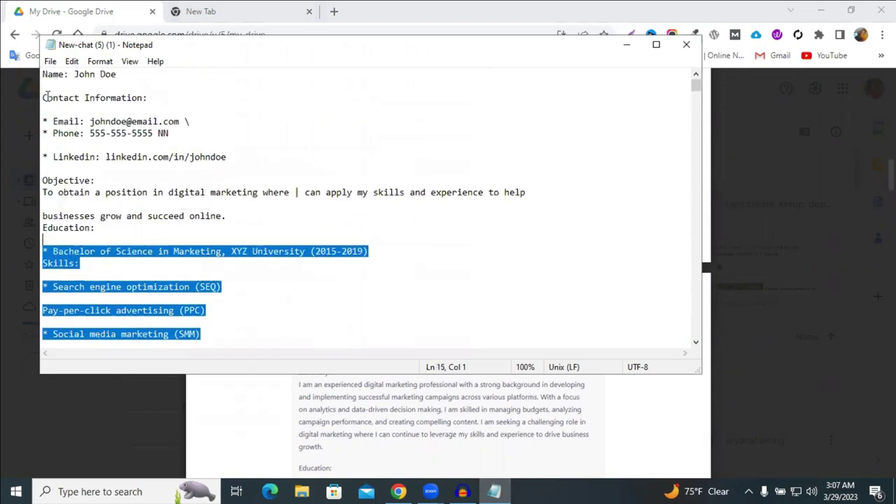
left_click_drag(72, 98, 44, 72)
Step: Copy the selected Notepad résumé text and paste it into Google Translate's source box
right_click(111, 98)
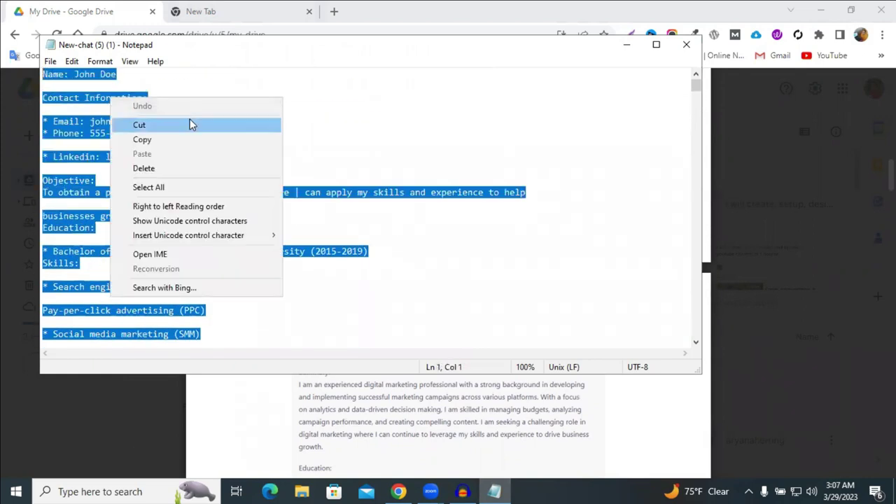
left_click(184, 138)
left_click(201, 11)
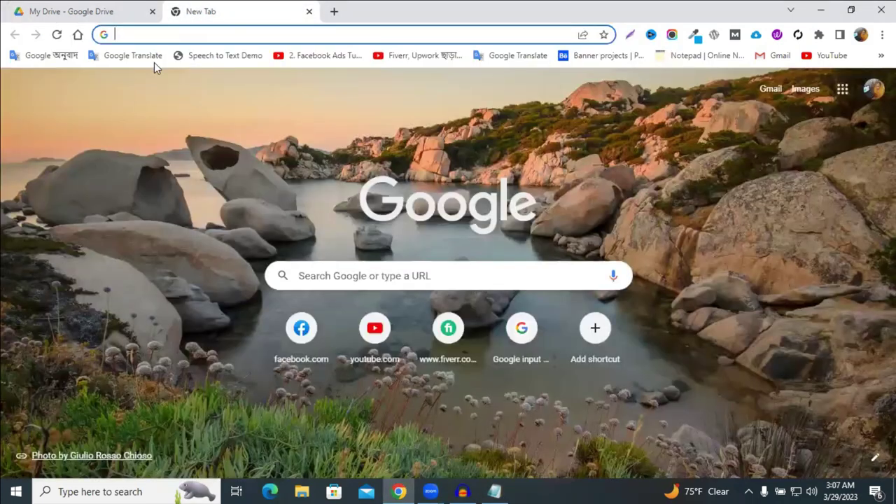
left_click(128, 56)
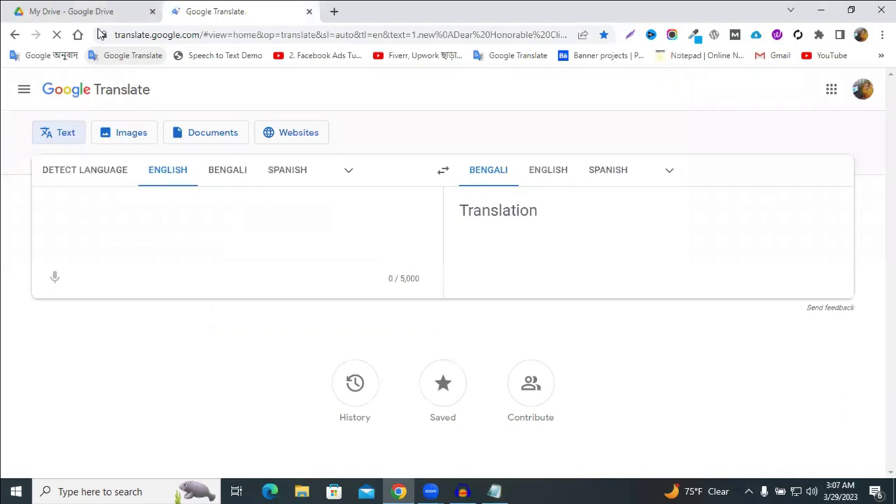
left_click(243, 226)
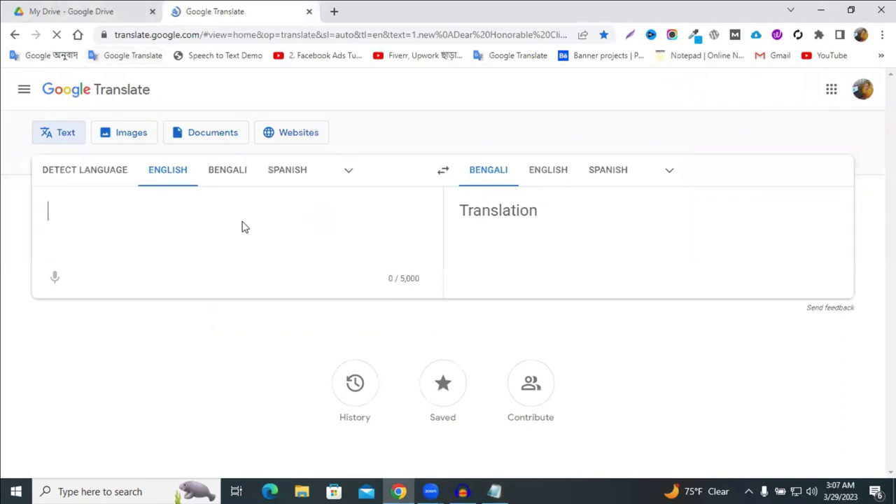
right_click(240, 212)
left_click(292, 313)
scroll(177, 255, "up", 4)
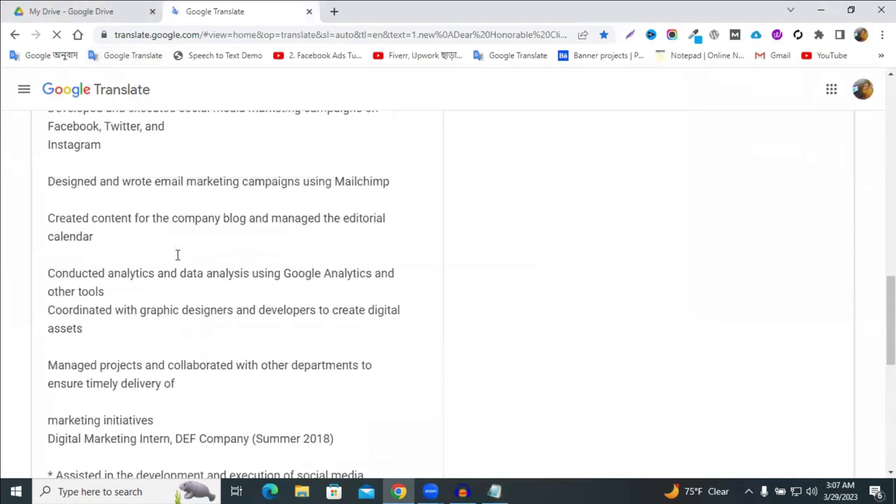
scroll(177, 255, "up", 4)
scroll(177, 255, "up", 2)
scroll(177, 256, "up", 3)
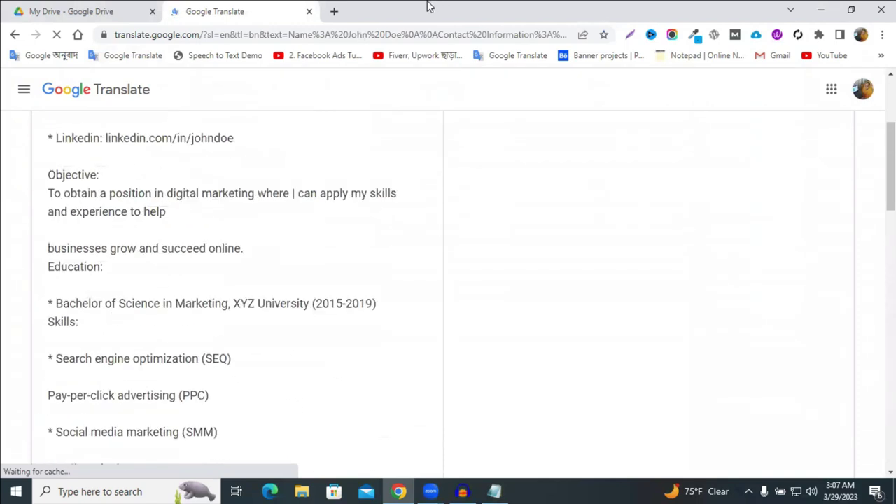
Step: Open Google Translate in a second tab from the bookmark
left_click(334, 11)
left_click(128, 59)
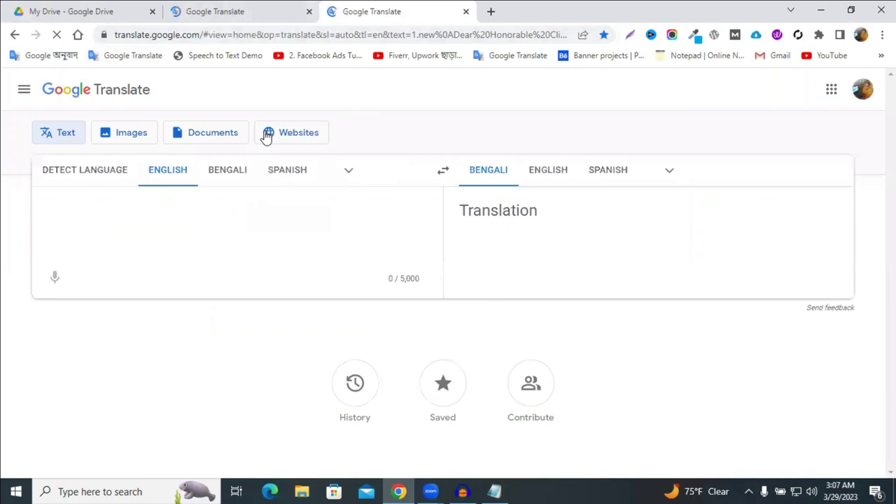
left_click(105, 9)
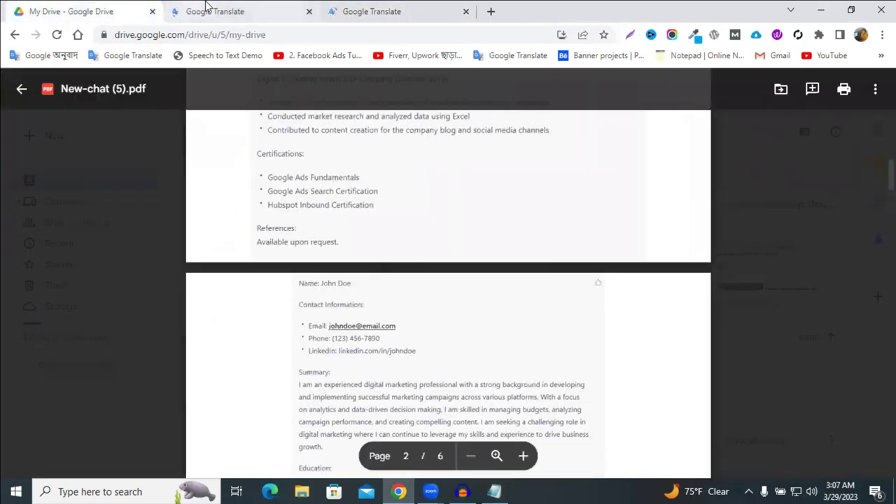
left_click(206, 9)
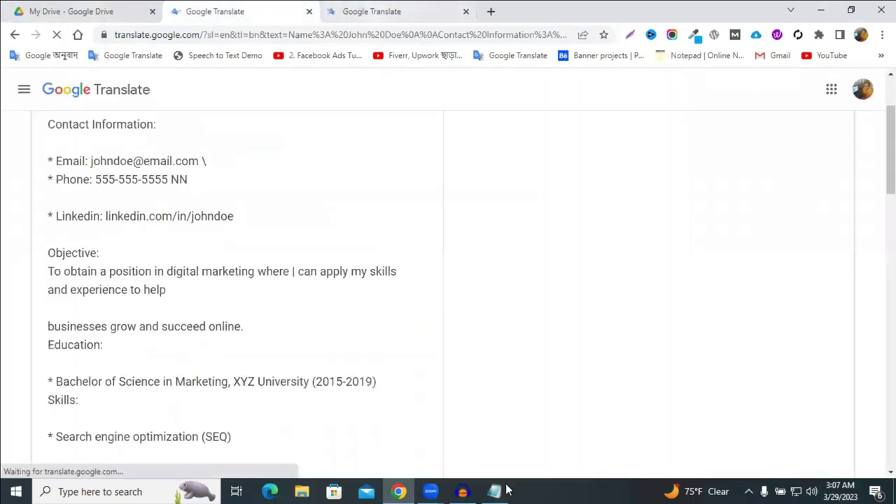
Step: In Notepad, cut the résumé text from the Name line through the Hubspot certification
key("alt+Tab")
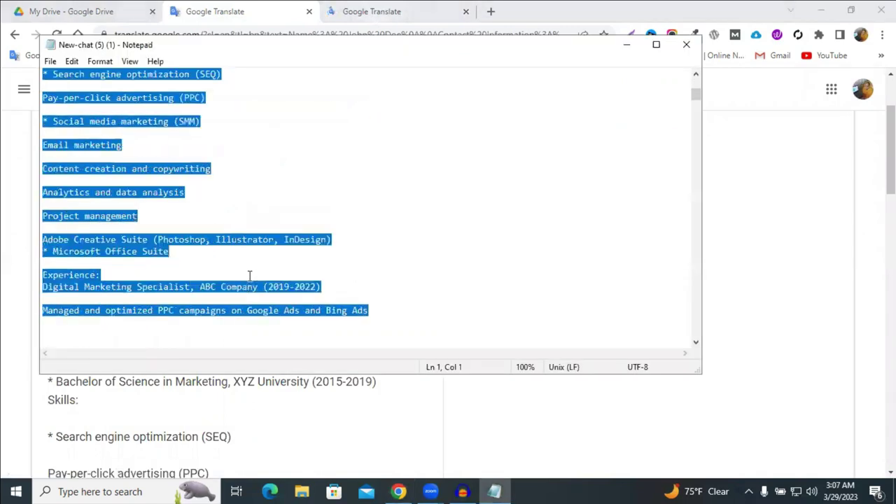
scroll(250, 274, "down", 5)
scroll(250, 274, "down", 5)
scroll(170, 238, "down", 5)
left_click(170, 237)
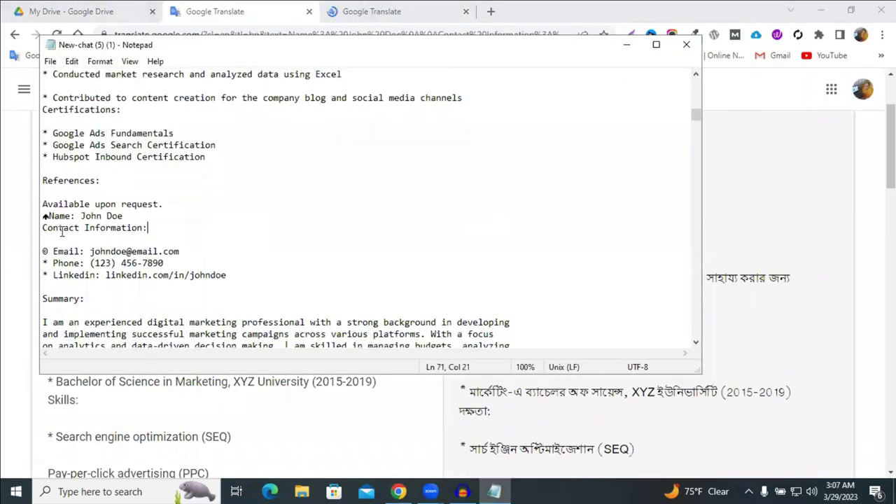
mouse_move(44, 217)
left_mouse_down()
mouse_move(260, 272)
mouse_move(266, 287)
mouse_move(292, 264)
left_mouse_up()
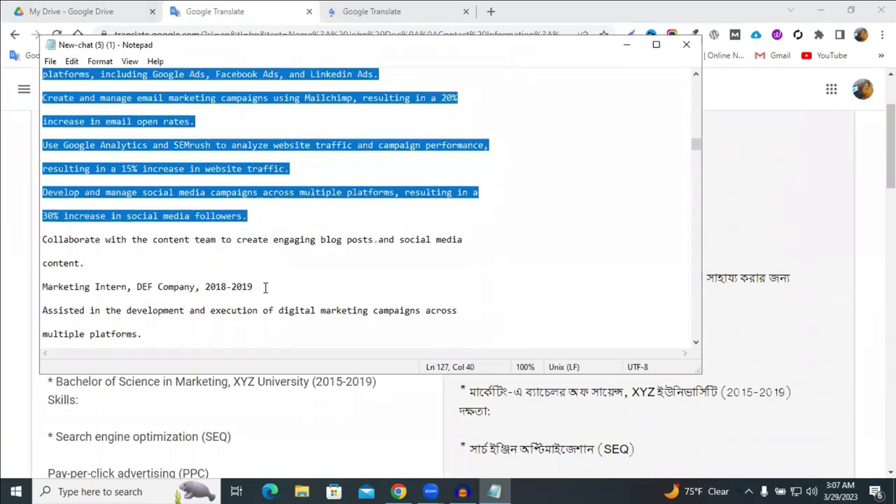
scroll(292, 264, "down", 2)
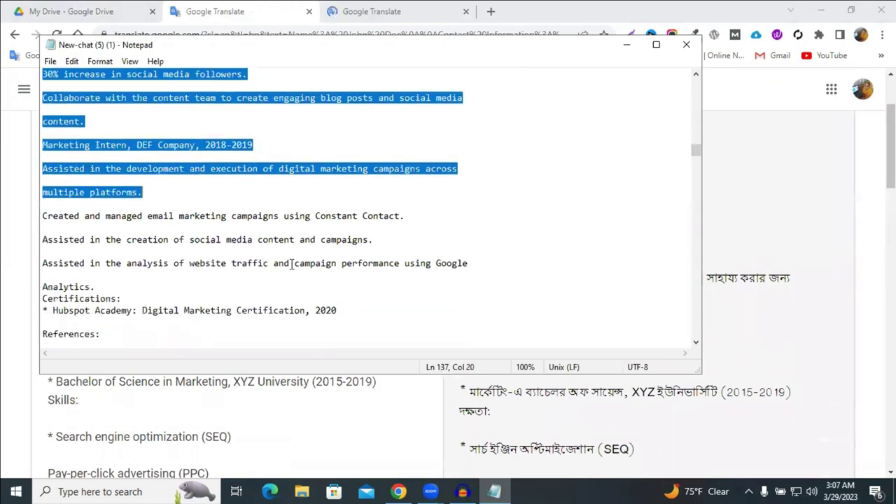
left_click_drag(291, 271, 267, 327)
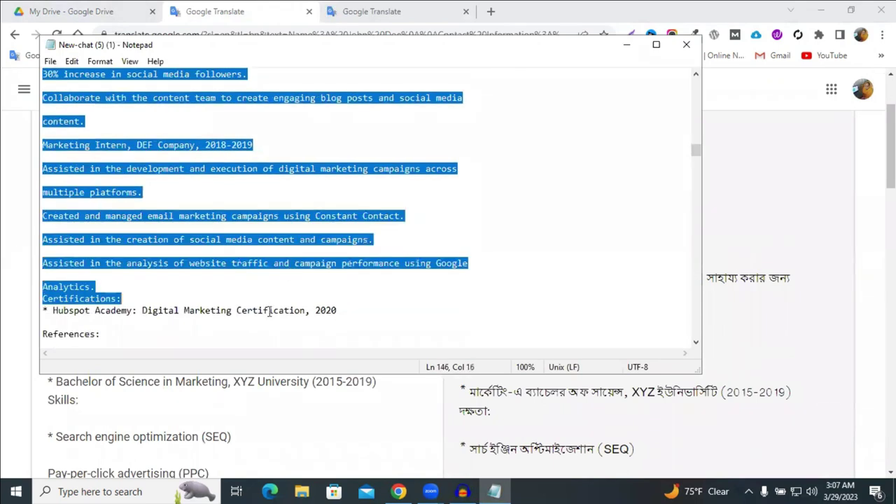
right_click(237, 313)
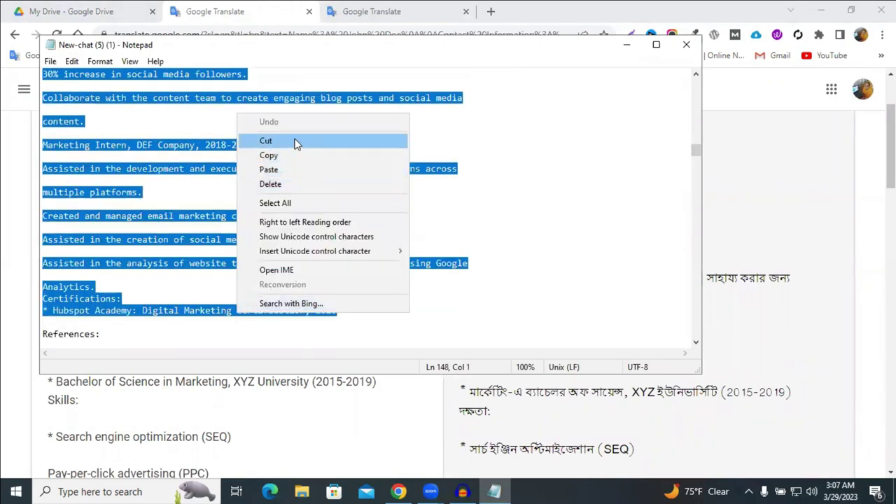
left_click(290, 140)
Step: Paste the cut résumé into the source box of the third Google Translate tab
left_click(257, 271)
key("ctrl+Tab")
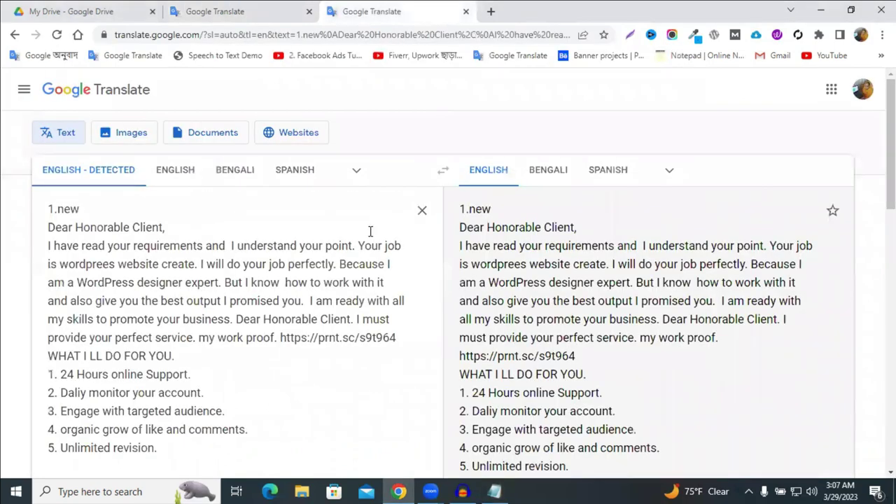
right_click(174, 227)
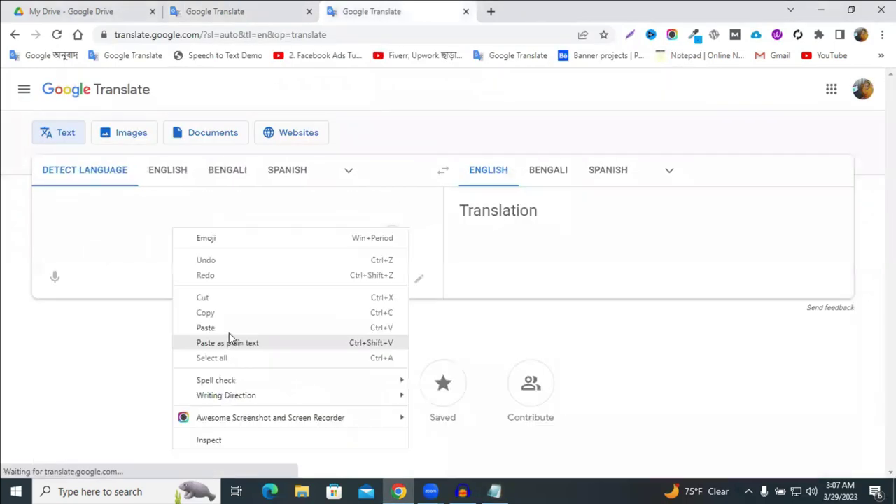
left_click(231, 330)
scroll(195, 299, "up", 5)
scroll(194, 299, "up", 5)
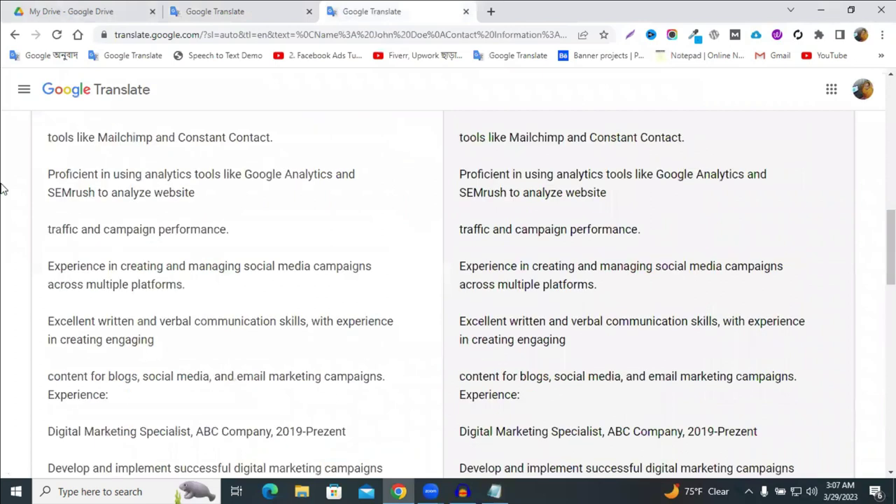
scroll(197, 245, "up", 5)
scroll(193, 238, "up", 5)
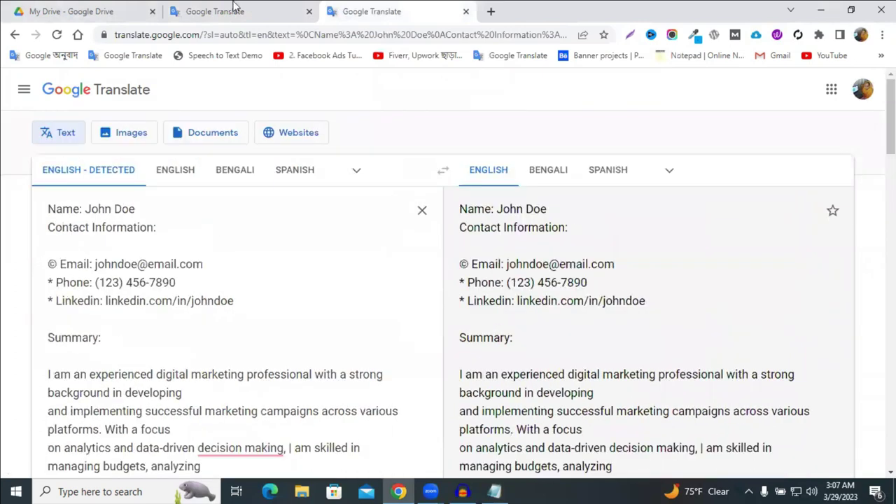
Step: Open canva.com in a new tab and search Google for livecareer in another
left_click(493, 13)
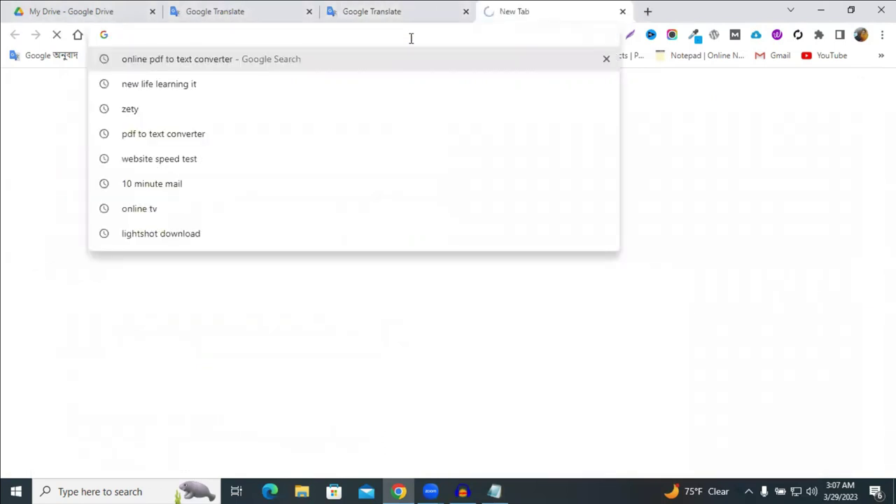
type("c")
left_click(262, 65)
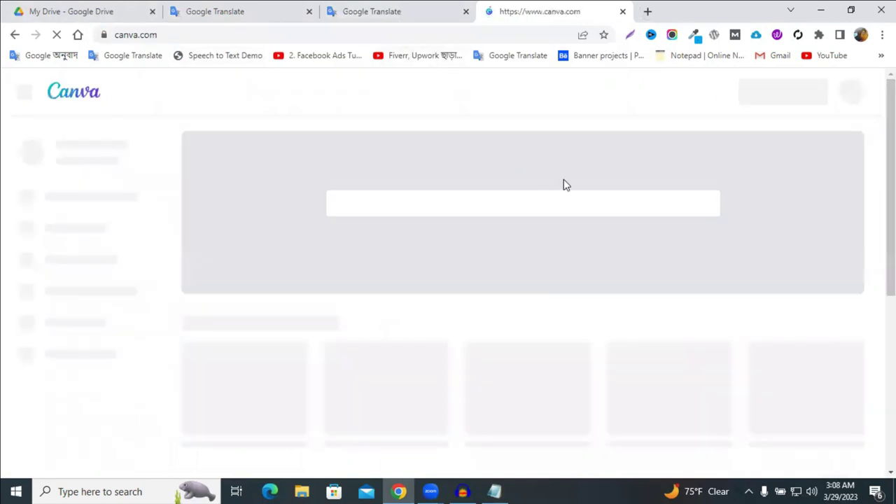
left_click(646, 13)
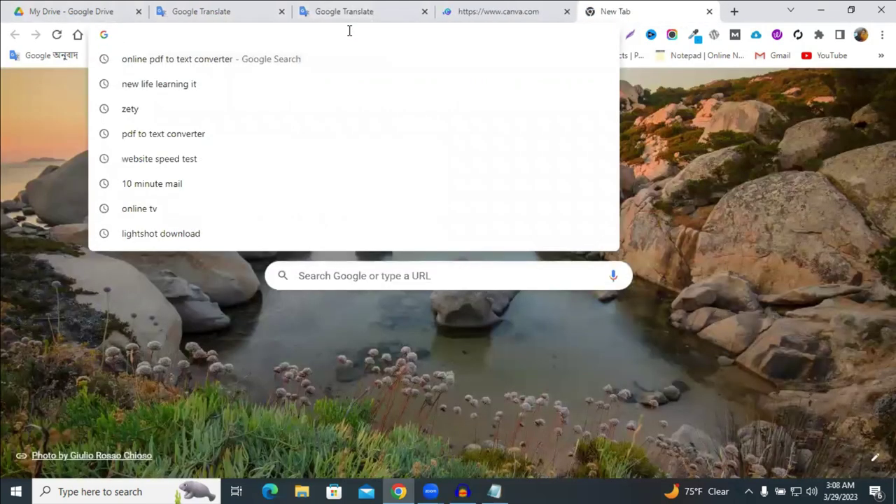
type("live")
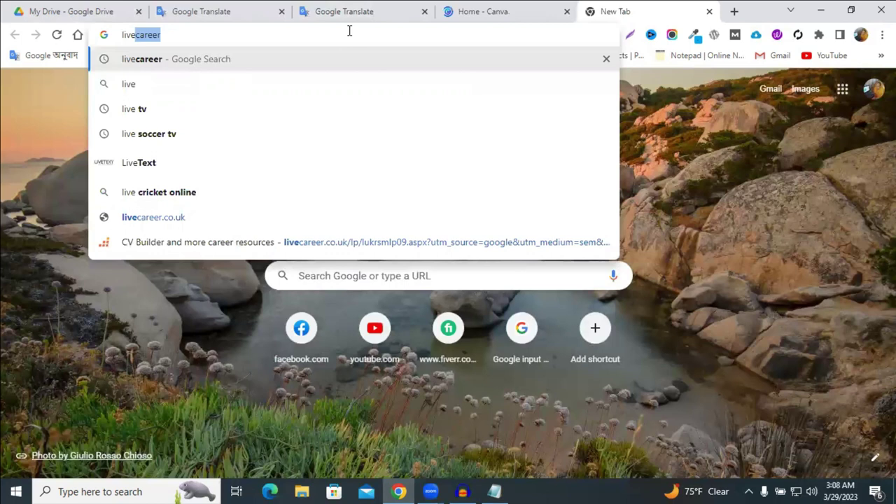
left_click(294, 58)
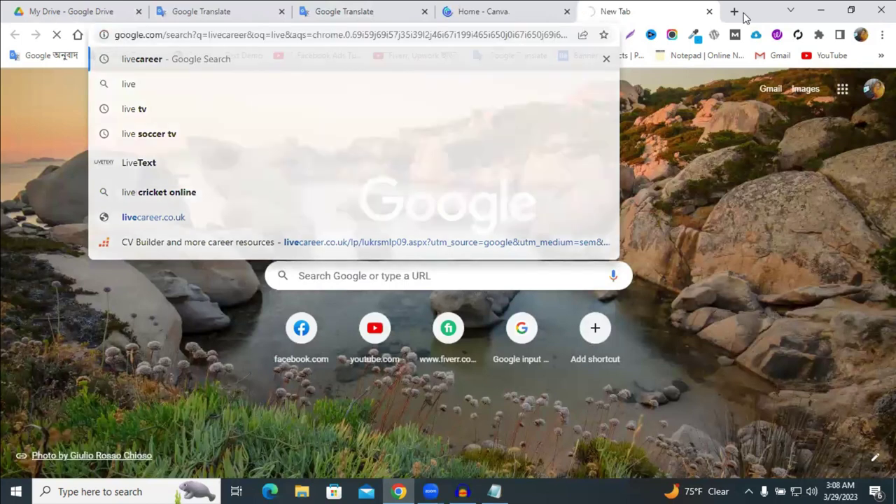
Step: Search Google for cvdesignr in a third new tab
key("ctrl+t")
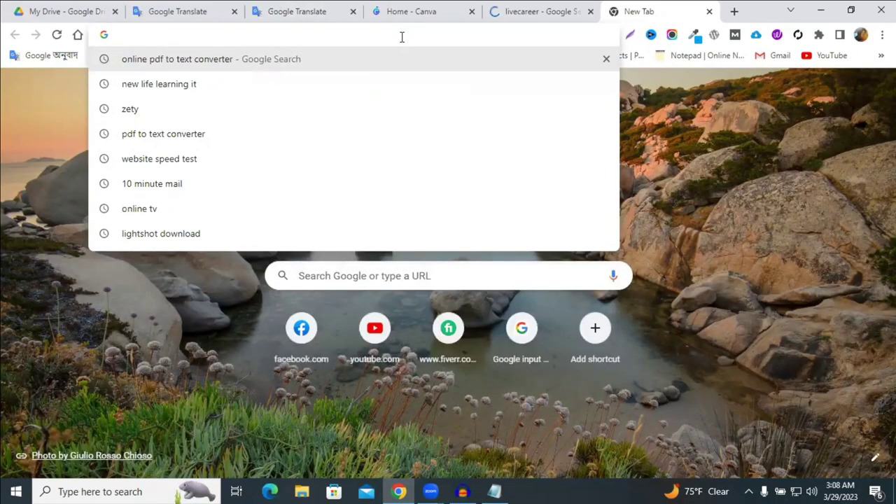
type("cv")
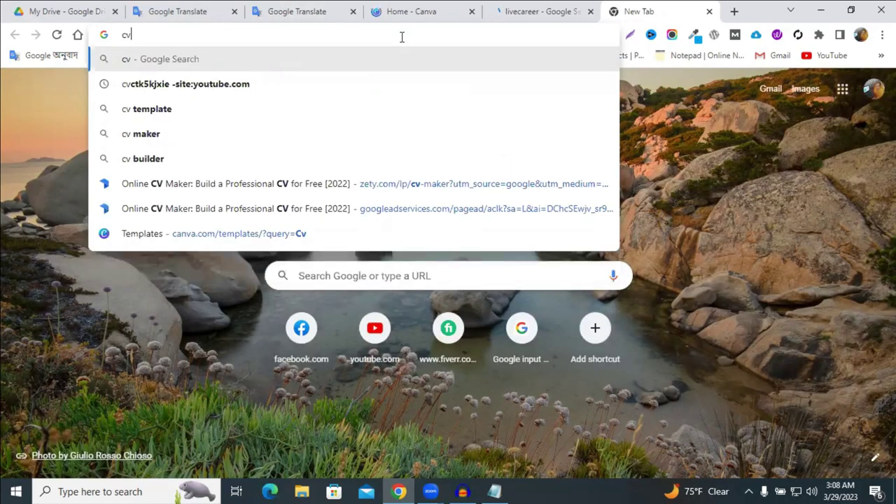
type("s")
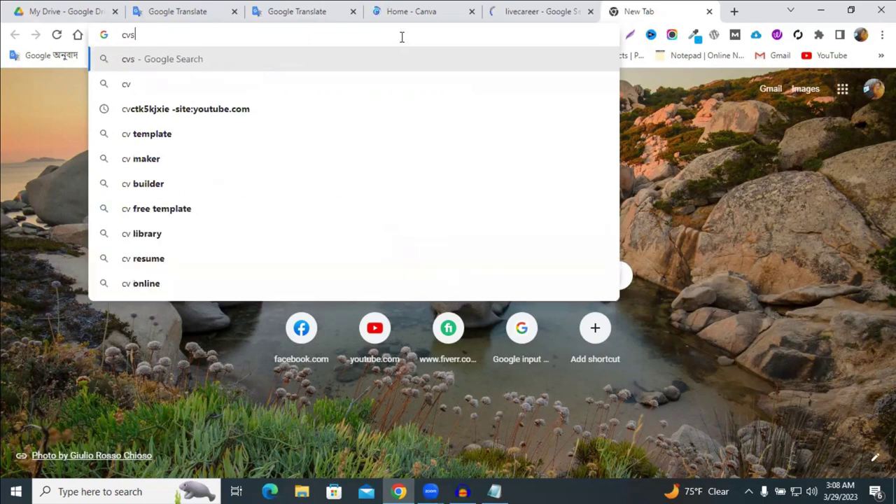
key("BackSpace")
type("de")
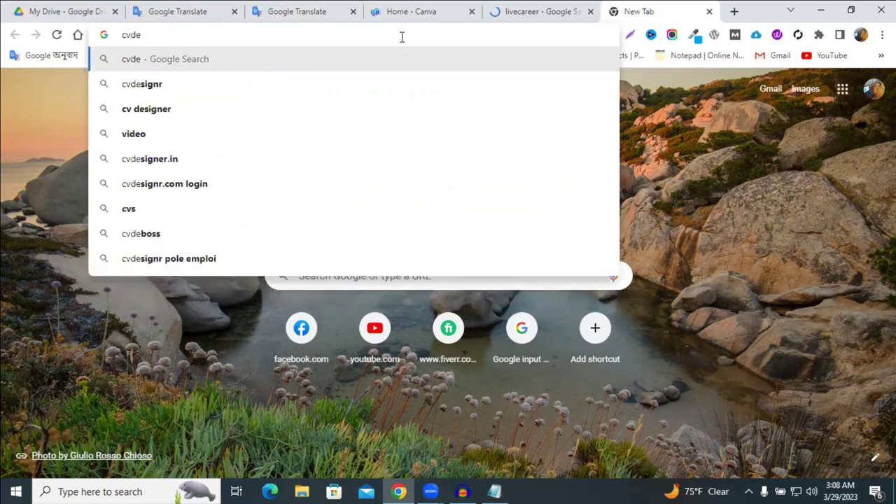
left_click(214, 84)
Step: Open LiveCareer's free resume templates site from its results, then return to the Canva tab
left_click(543, 10)
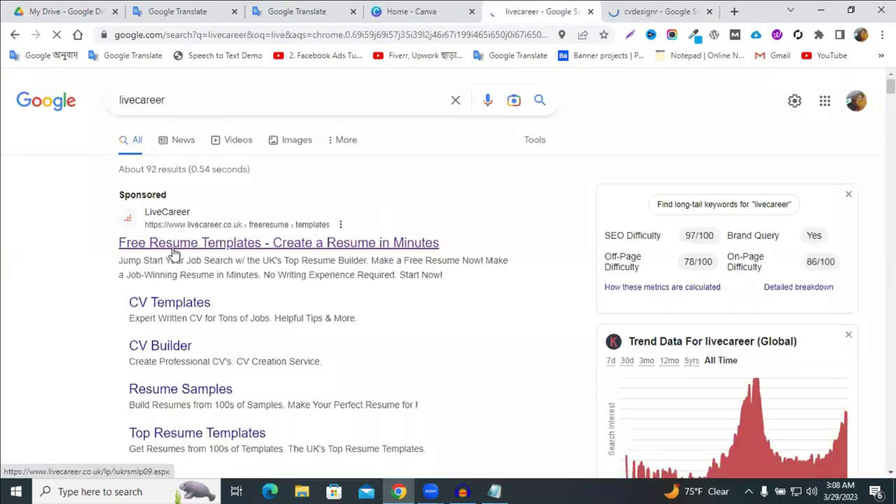
left_click(174, 254)
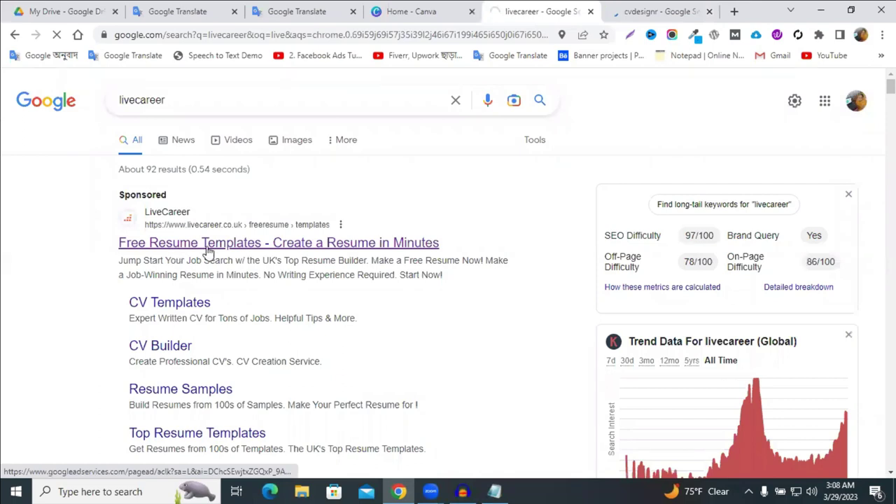
left_click(651, 11)
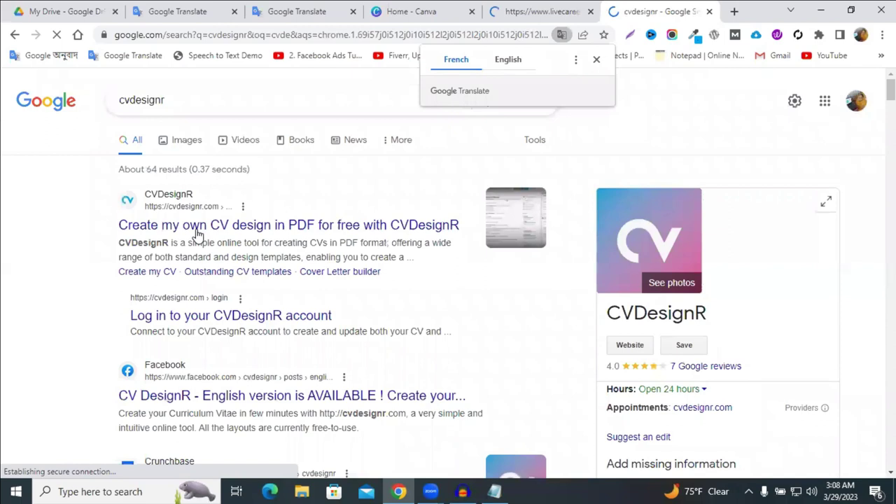
key("ctrl+4")
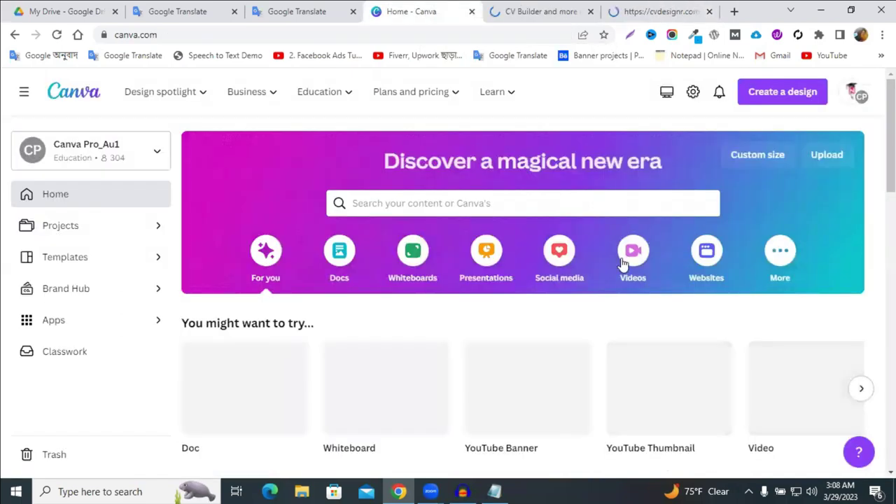
Step: Search Canva's templates for 'cv template' from the home page
scroll(623, 263, "down", 2)
scroll(622, 266, "down", 2)
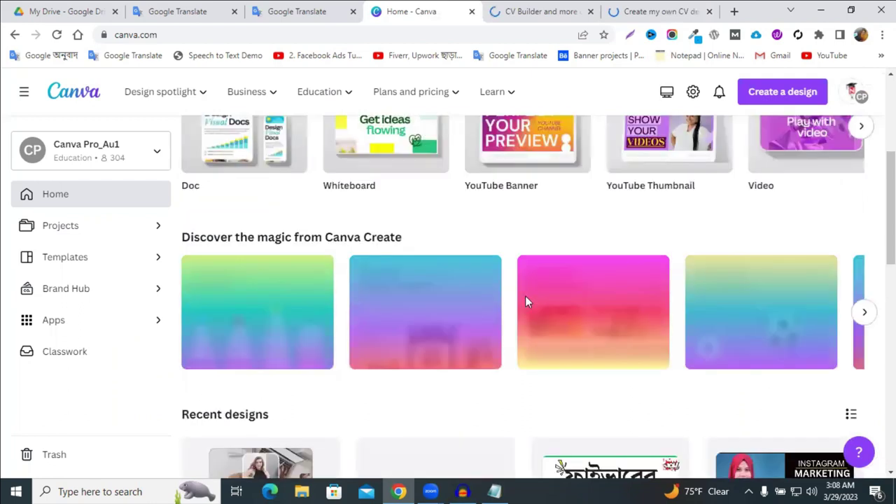
scroll(527, 301, "up", 3)
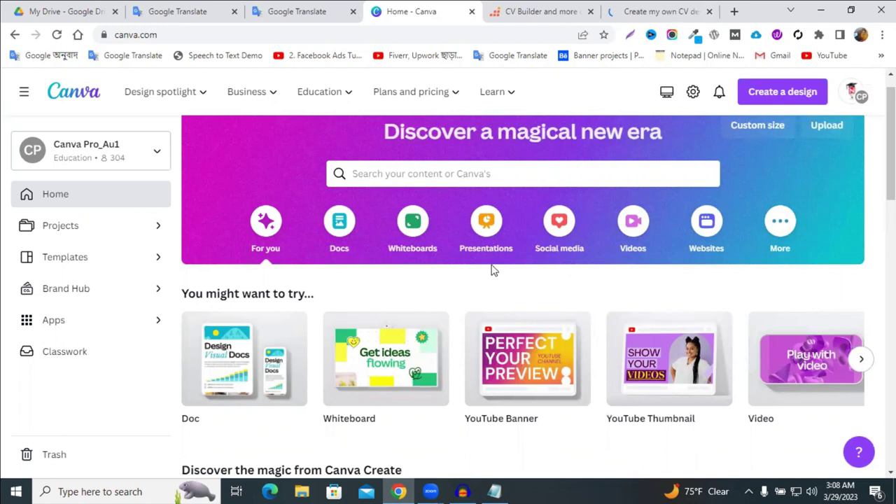
scroll(492, 271, "down", 4)
scroll(492, 271, "up", 3)
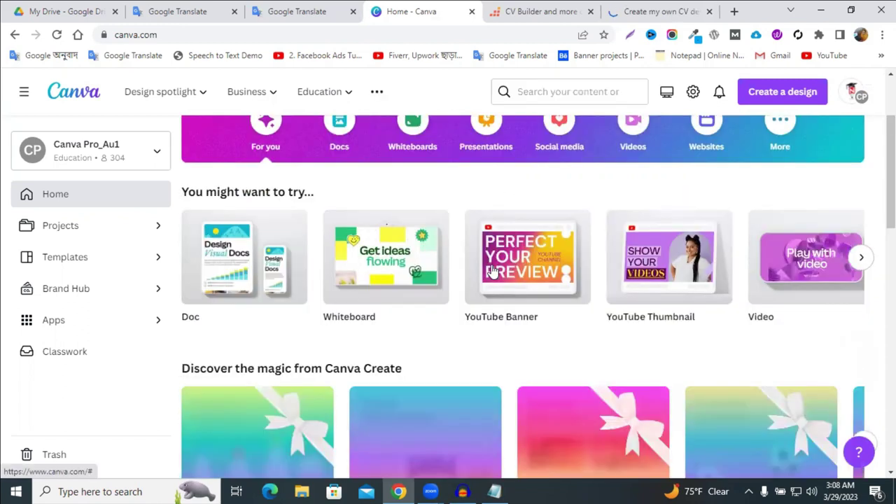
scroll(492, 271, "down", 6)
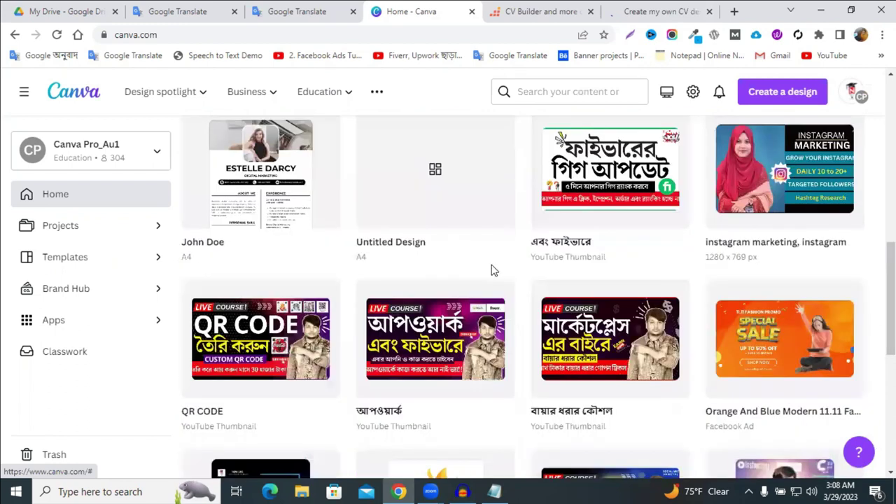
scroll(492, 271, "up", 6)
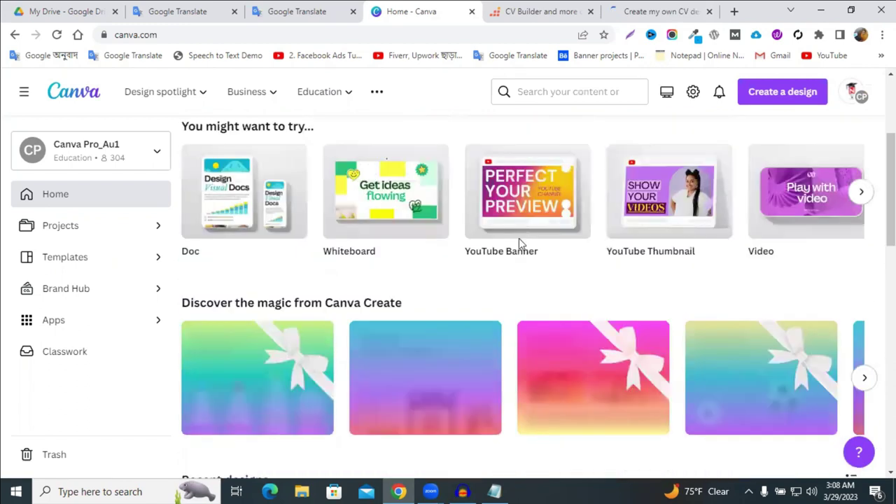
scroll(505, 257, "down", 2)
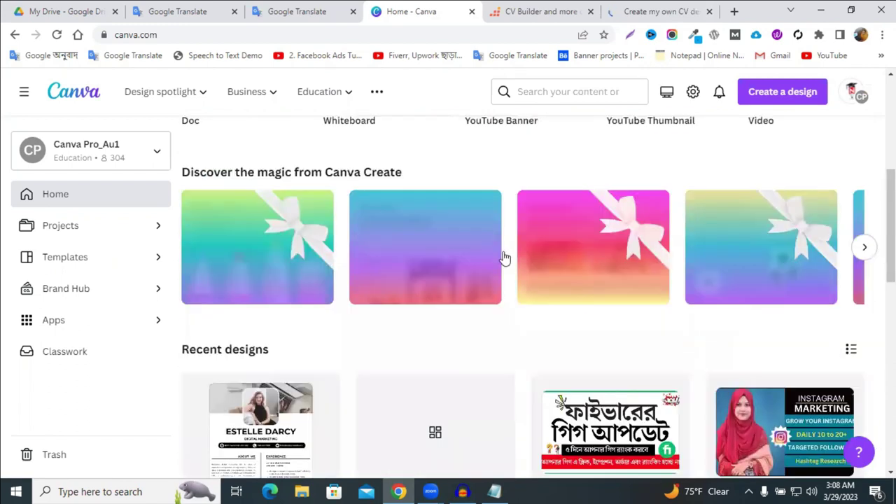
scroll(518, 210, "up", 5)
left_click(442, 204)
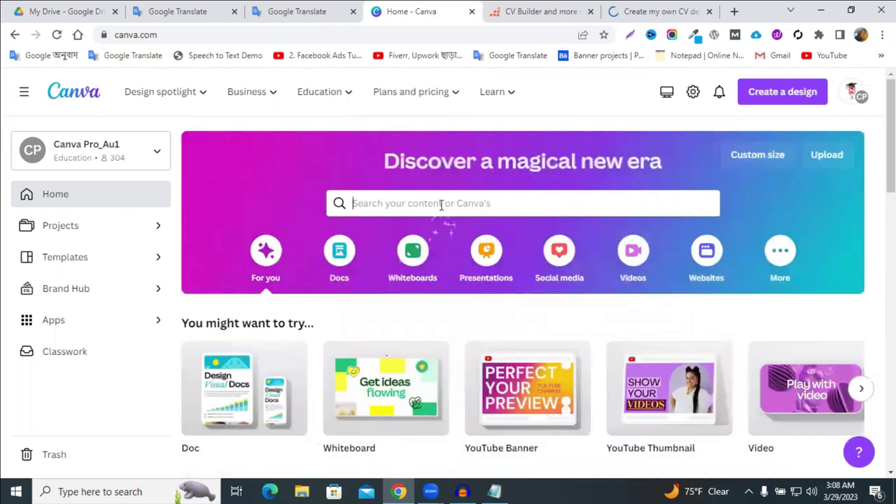
type("cv")
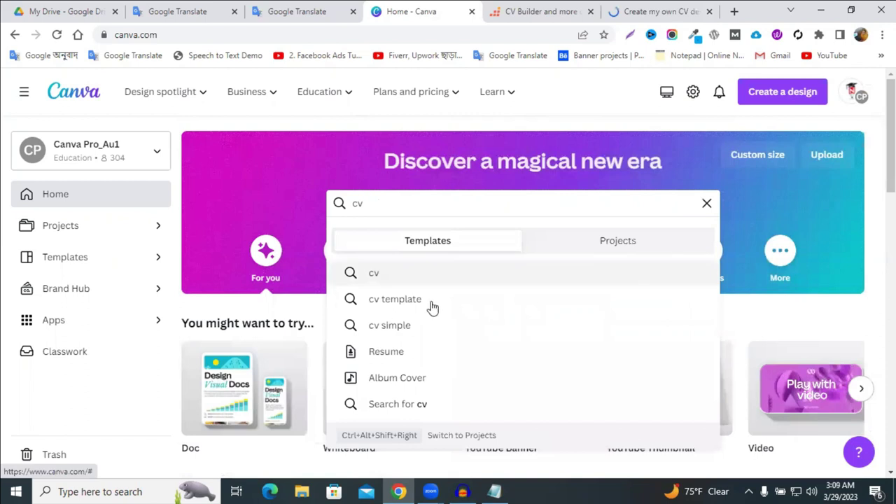
left_click(432, 305)
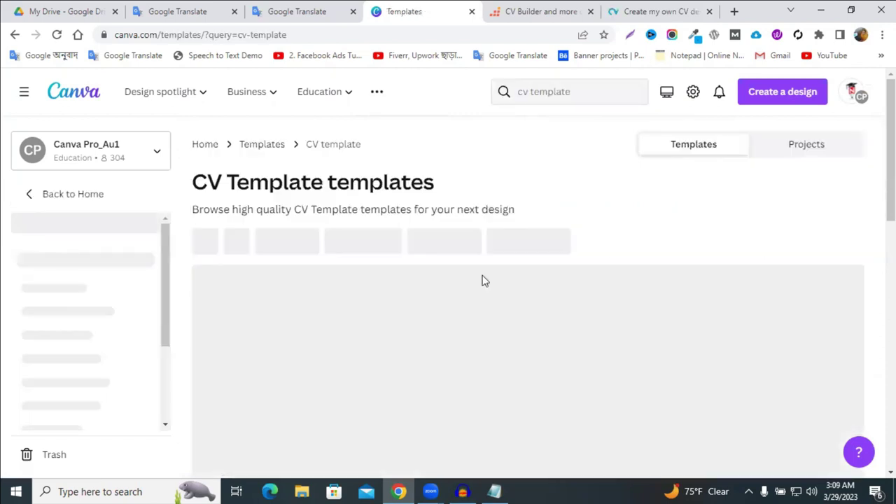
Step: Browse the results and preview the Professional CV Resume template
scroll(670, 236, "down", 1)
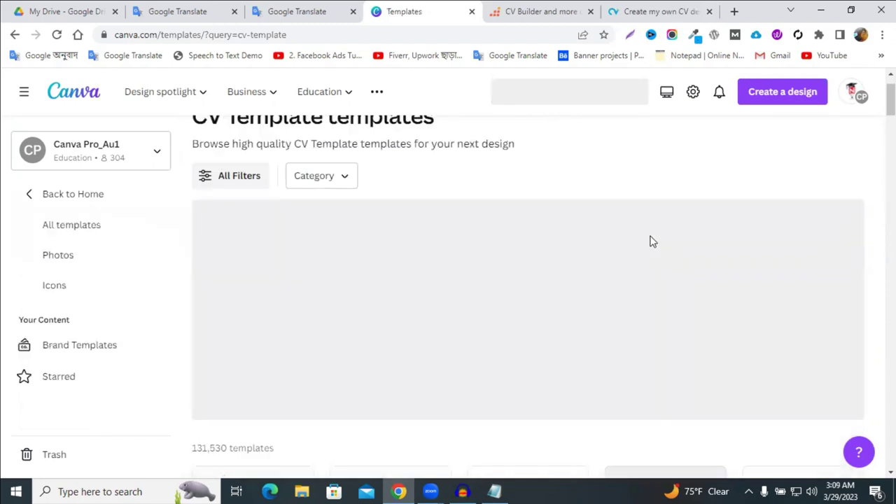
scroll(562, 245, "down", 1)
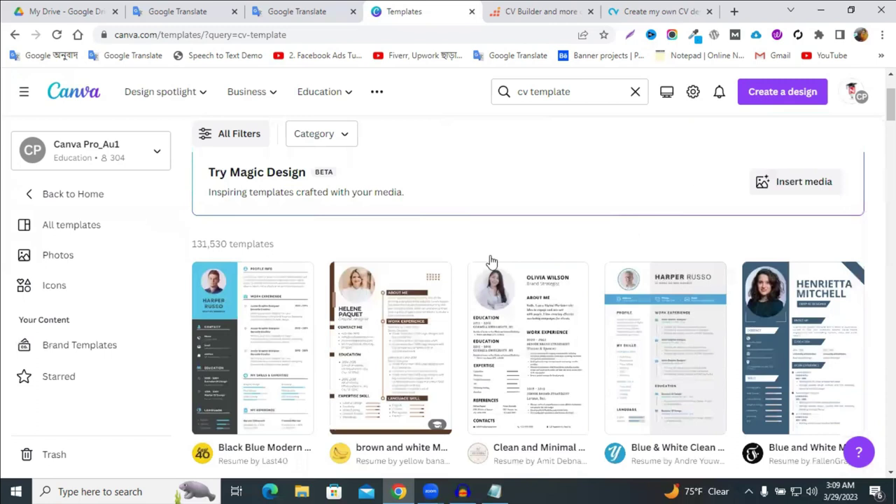
scroll(610, 253, "down", 2)
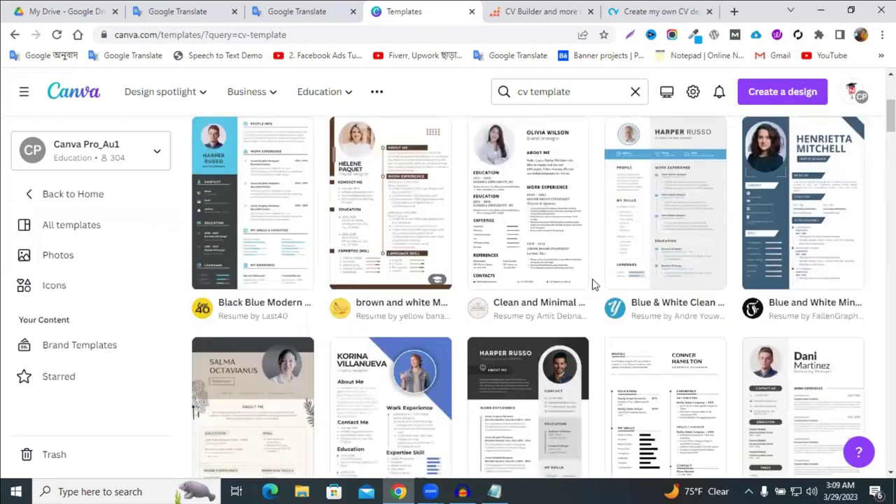
scroll(651, 286, "down", 3)
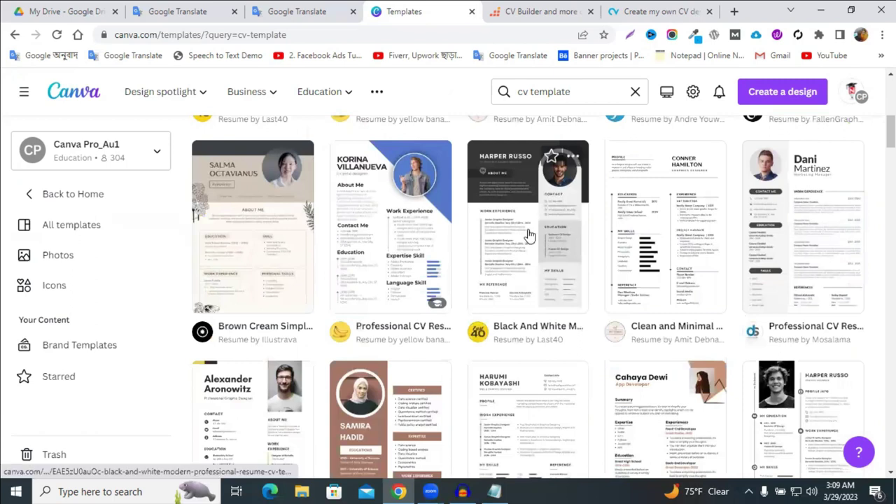
scroll(529, 237, "down", 2)
scroll(551, 247, "up", 2)
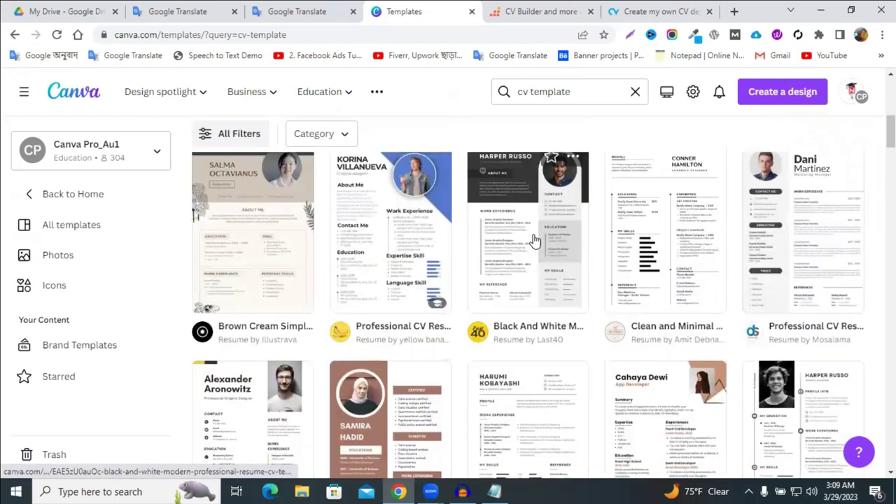
left_click(396, 219)
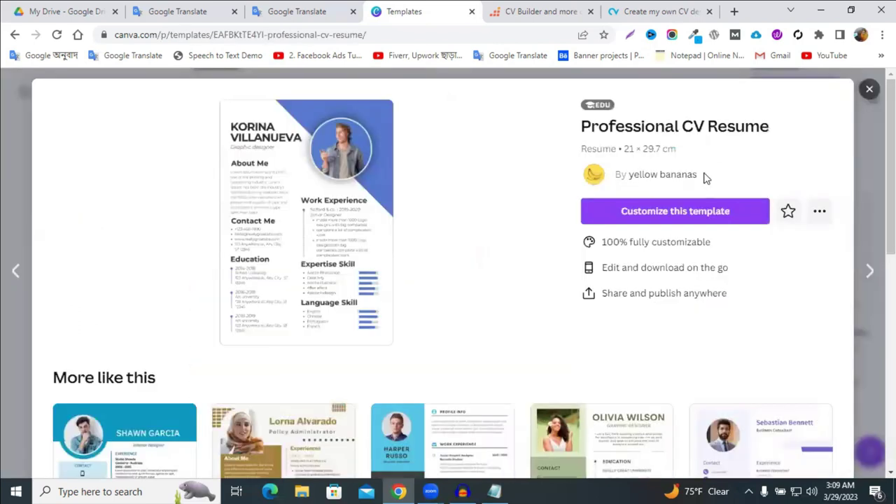
Step: Customize the Professional CV Resume template, zoom to 62% and scroll through the résumé page
left_click(646, 219)
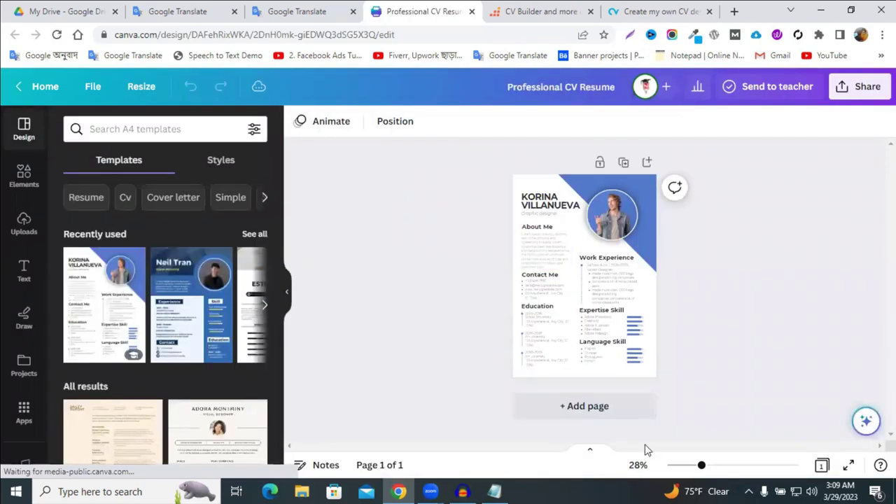
left_click(728, 465)
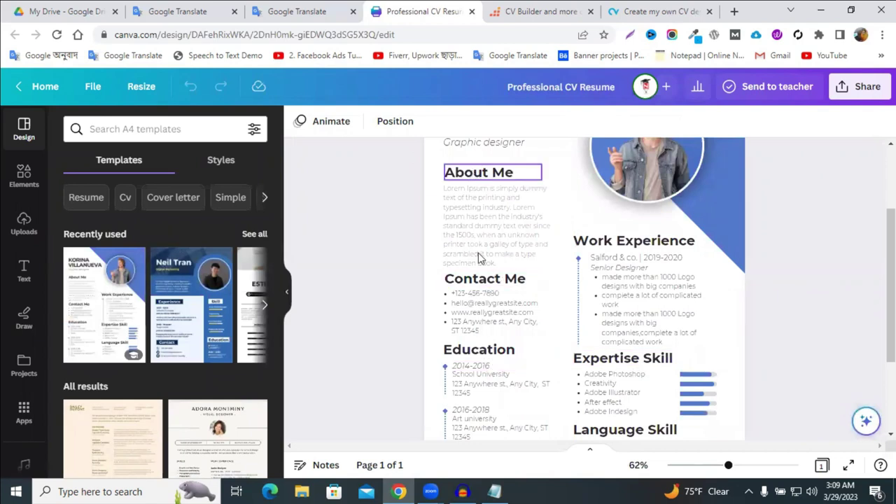
scroll(613, 293, "up", 3)
scroll(613, 292, "down", 5)
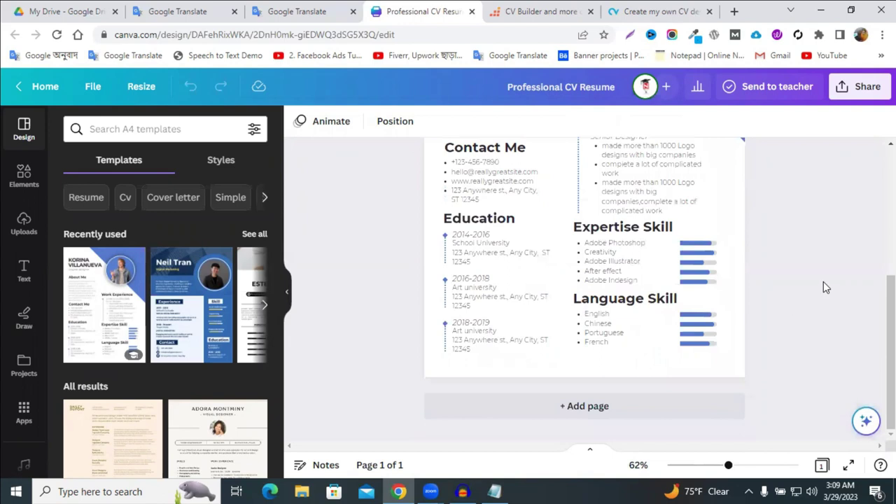
Step: Add a blank second page and search templates for 'digital marketing'
left_click(586, 406)
scroll(539, 287, "down", 1)
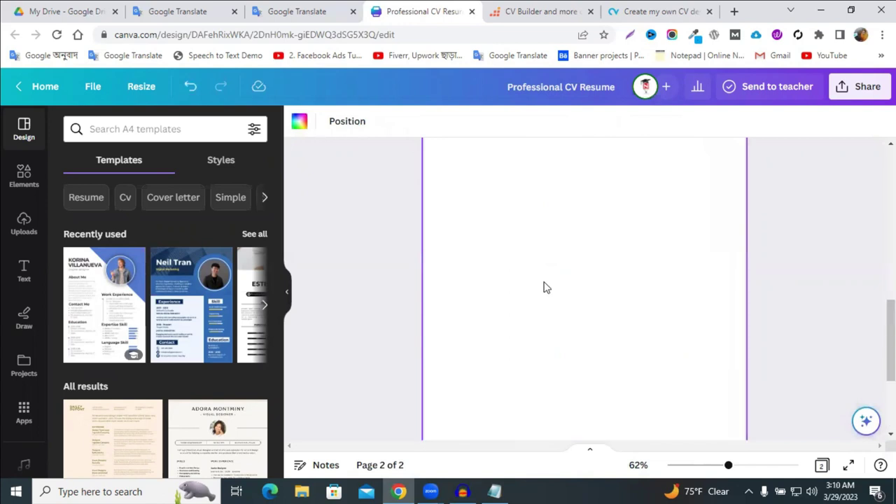
left_click(141, 129)
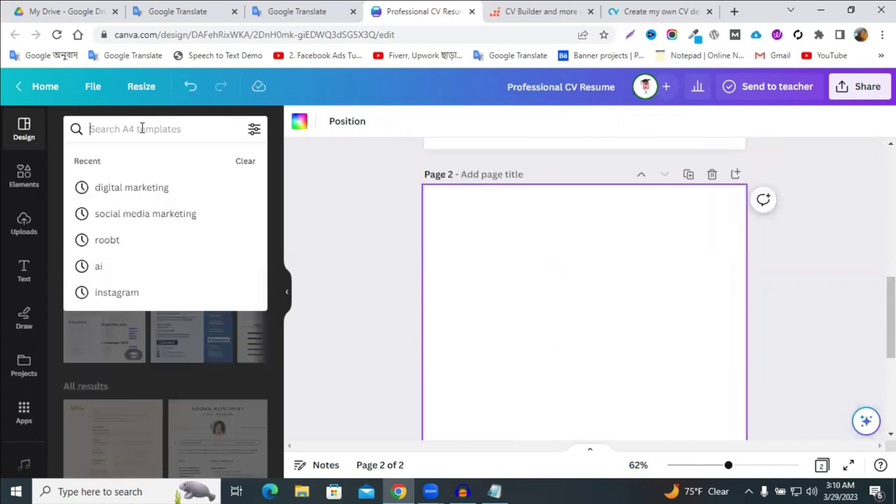
left_click(154, 197)
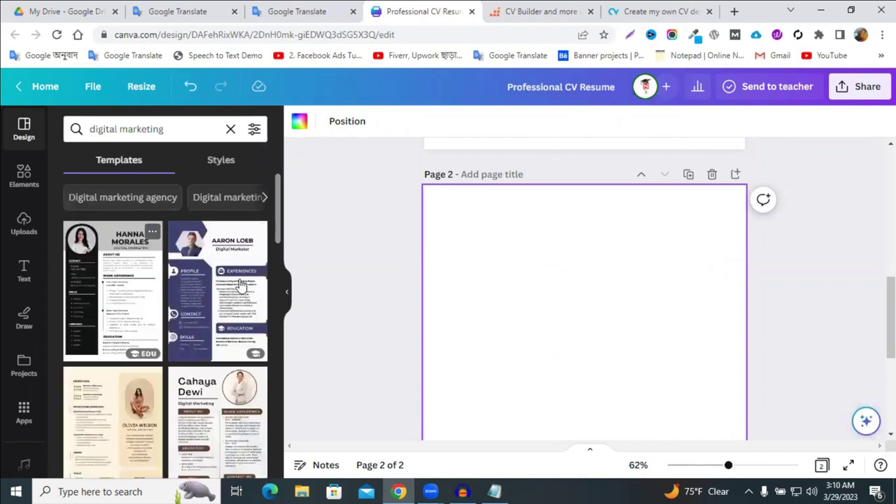
Step: Apply the purple Digital Marketer CV template to page 2 and look it over
left_click(206, 286)
scroll(845, 289, "down", 2)
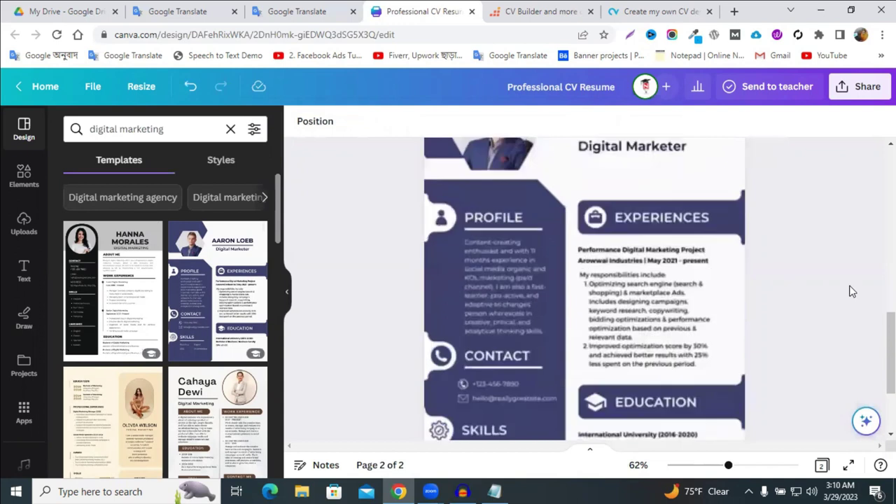
scroll(844, 290, "down", 1)
scroll(840, 291, "up", 1)
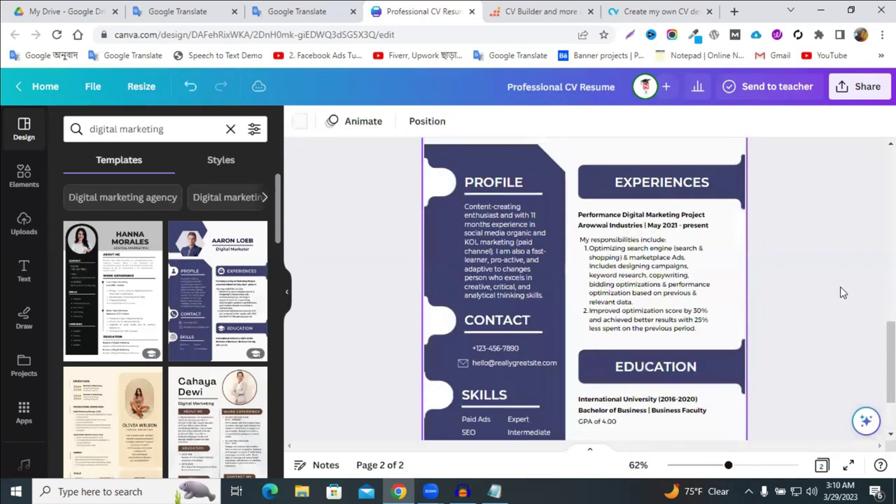
scroll(840, 291, "up", 2)
scroll(834, 291, "up", 2)
scroll(833, 291, "down", 1)
scroll(833, 291, "down", 3)
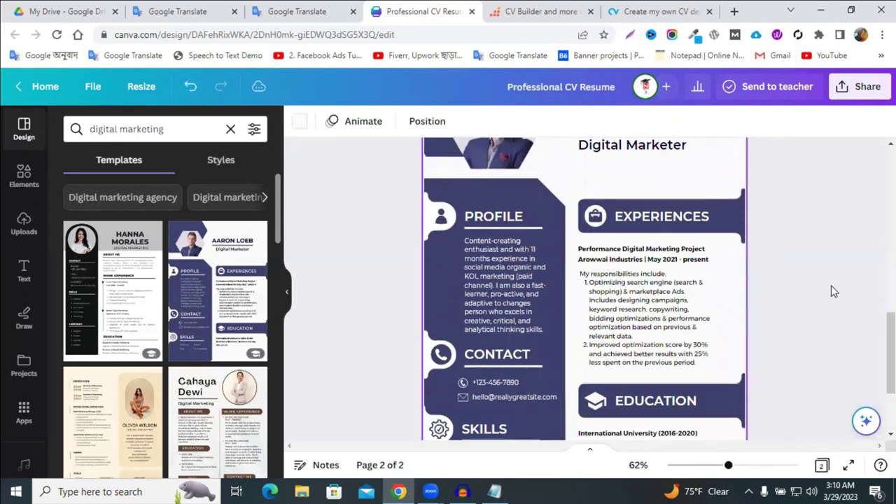
scroll(834, 291, "up", 2)
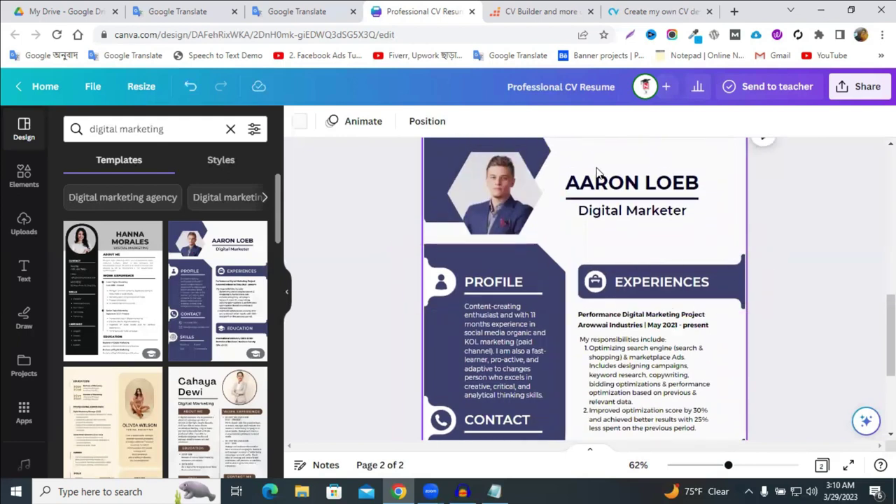
Step: Enter and then exit text editing on page 2's name heading
left_click(611, 186)
double_click(611, 183)
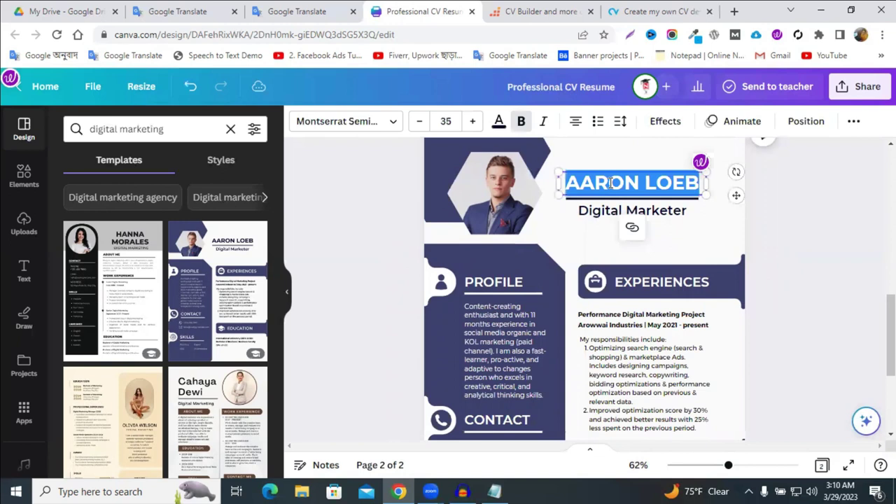
left_click(611, 182)
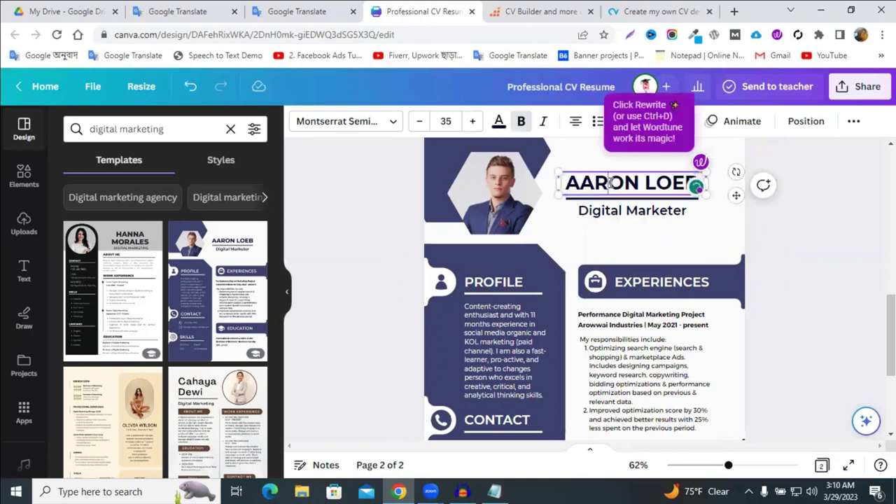
left_click(767, 223)
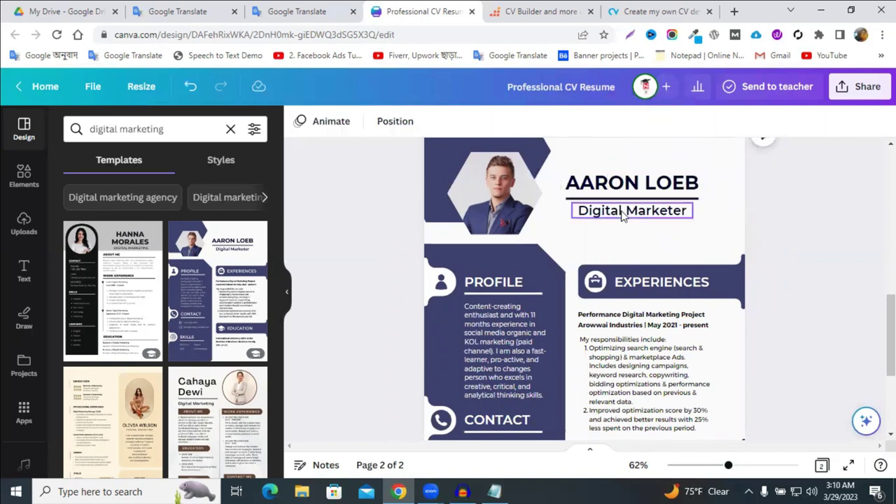
scroll(609, 273, "down", 1)
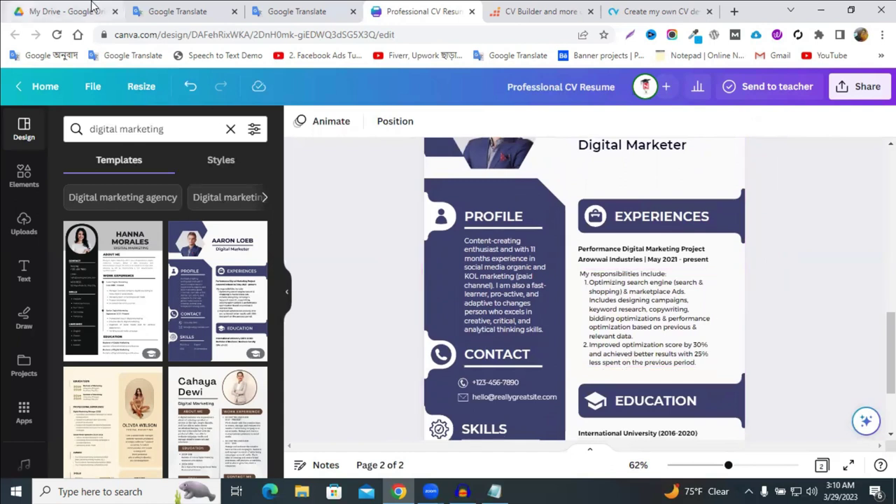
Step: Check the CV text in another tab for reference, then return to the Canva design
left_click(275, 9)
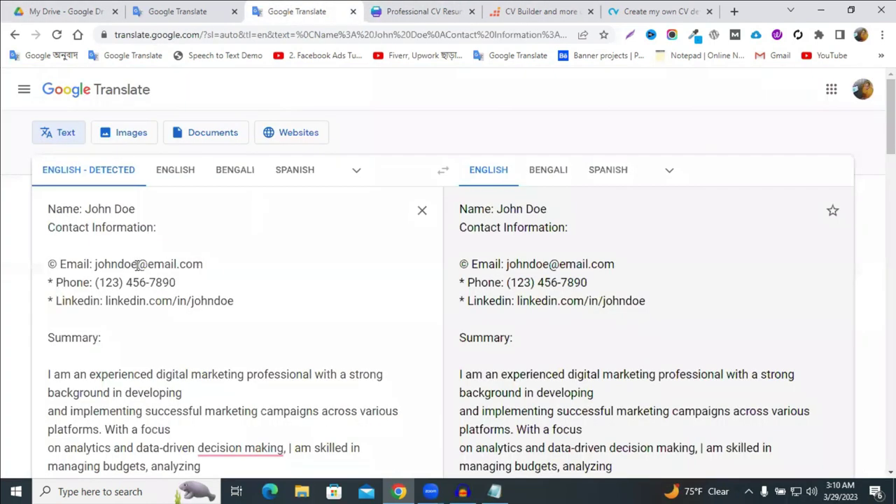
scroll(137, 265, "down", 2)
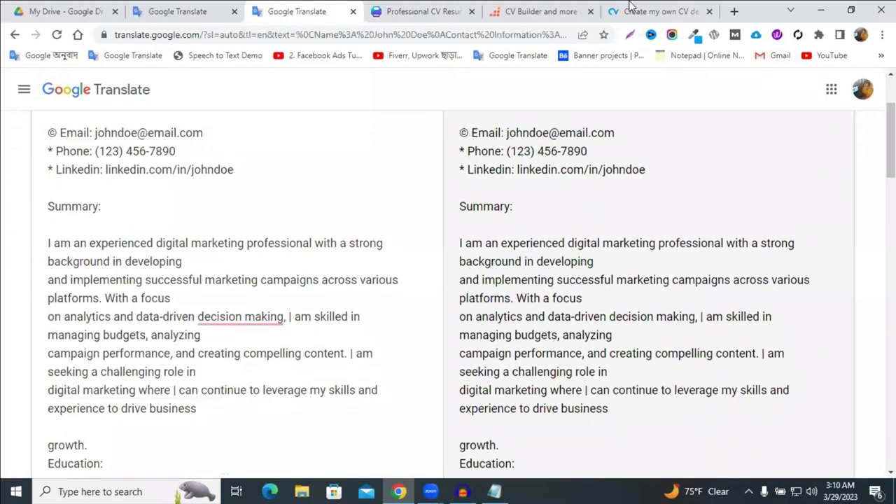
scroll(132, 293, "down", 4)
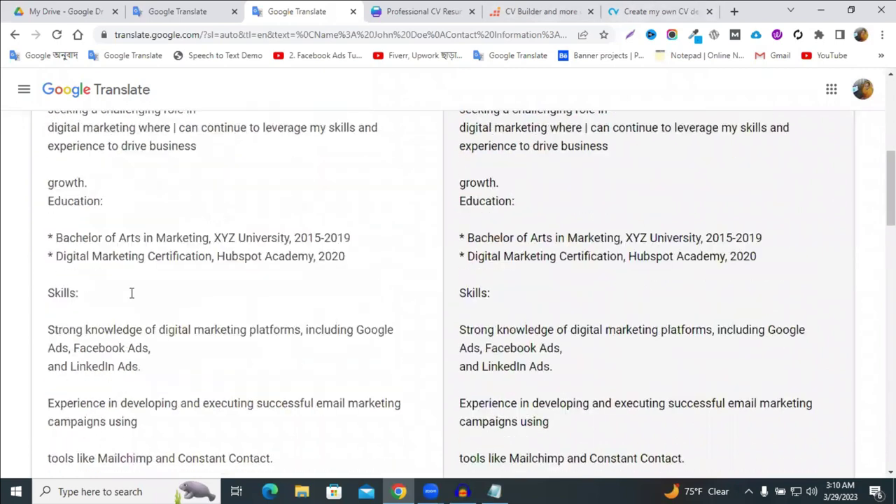
left_click(606, 10)
left_click(400, 9)
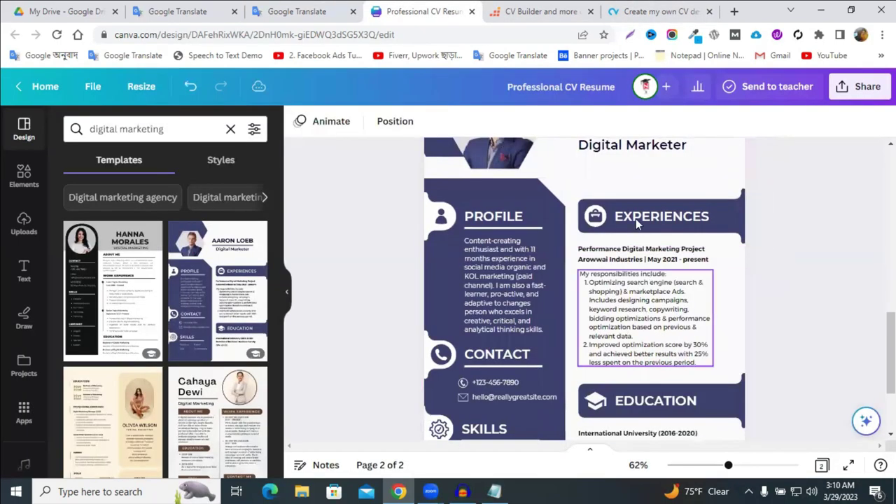
Step: Scroll page 2 so the Digital Marketer header and photo are in view
scroll(659, 343, "down", 1)
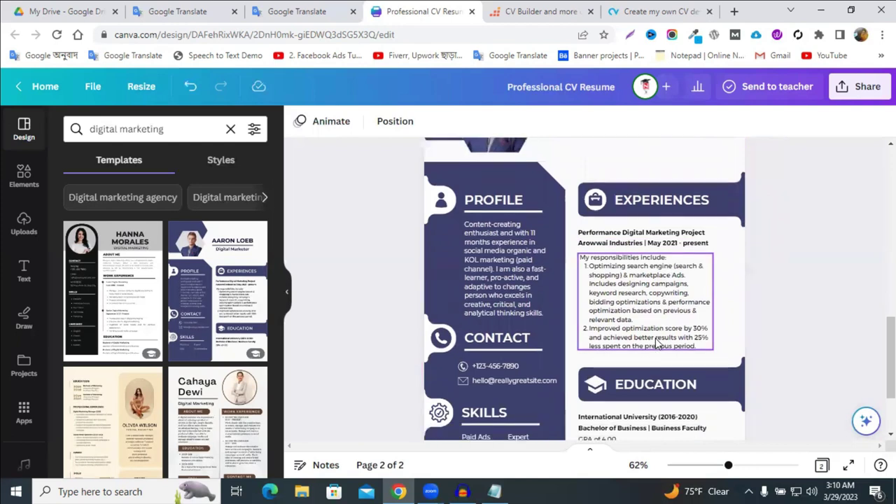
scroll(551, 299, "down", 1)
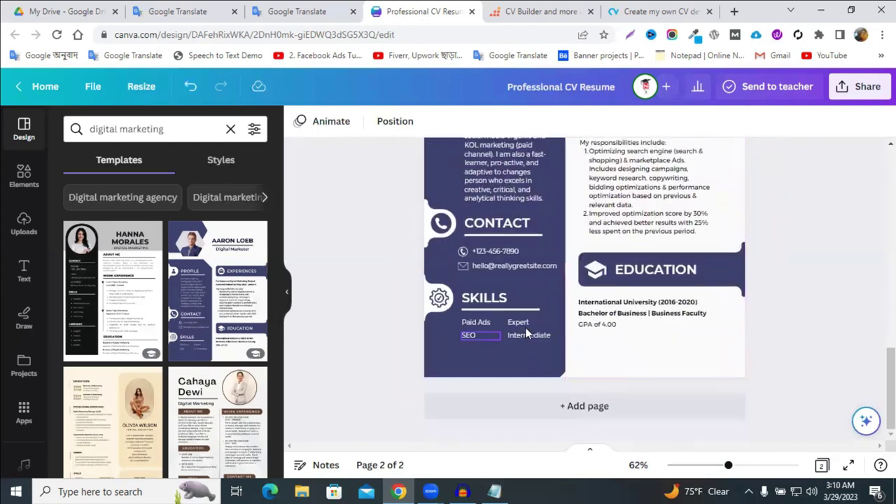
scroll(529, 322, "up", 1)
scroll(530, 322, "up", 1)
scroll(515, 376, "down", 2)
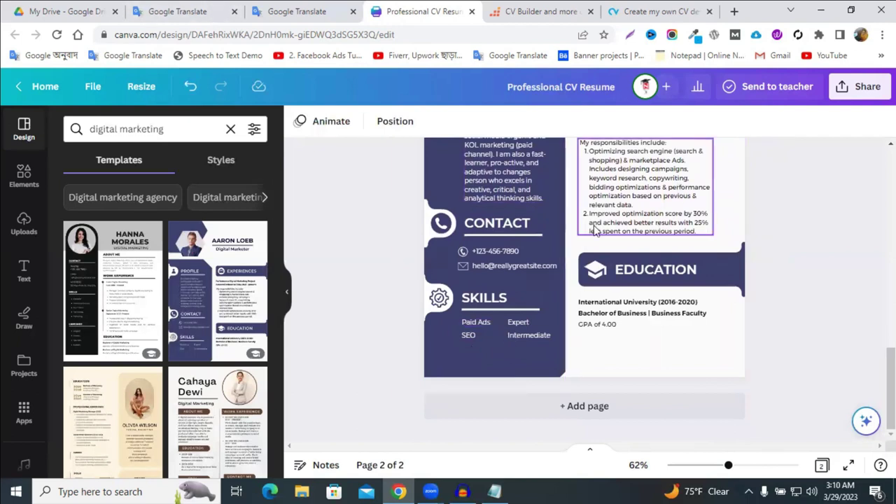
scroll(594, 231, "up", 2)
scroll(594, 231, "up", 2)
scroll(594, 224, "down", 1)
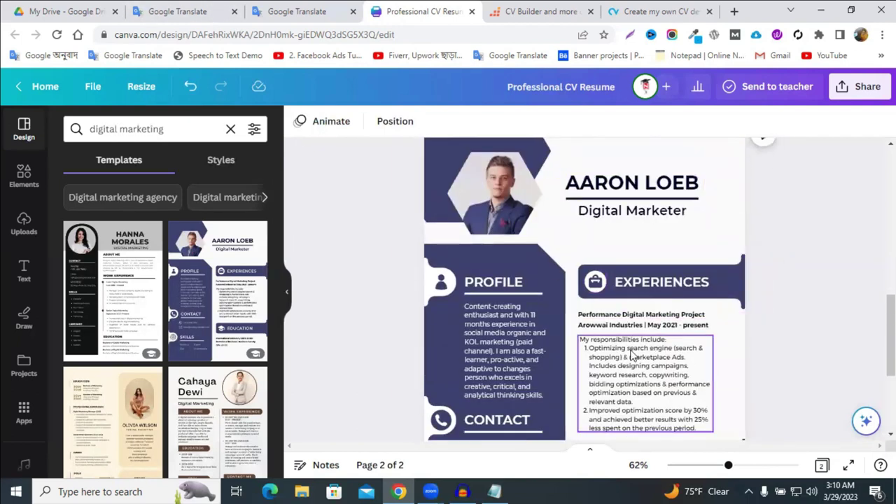
Step: Type the applicant's full name into page 2's name heading and widen it to one line
left_click(632, 350)
triple_click(632, 350)
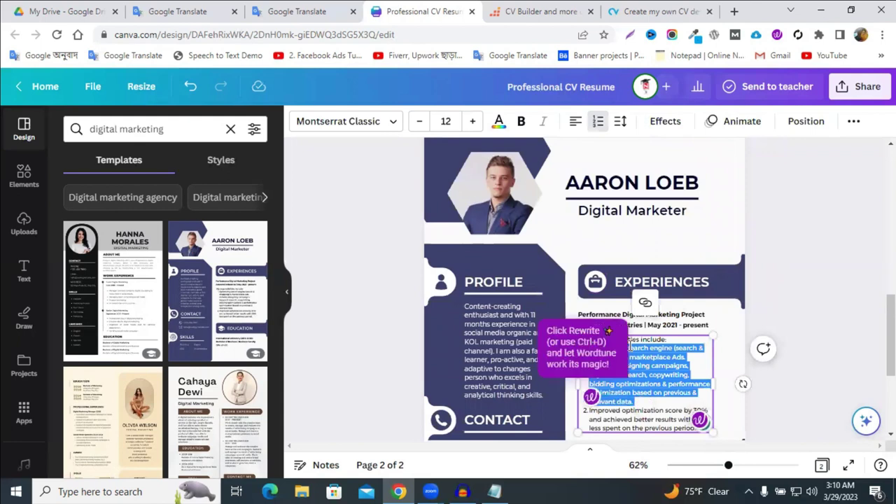
double_click(602, 183)
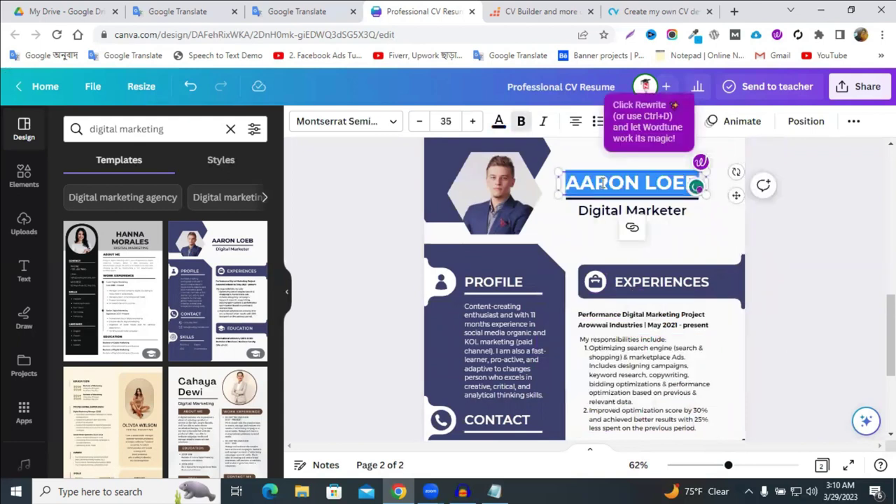
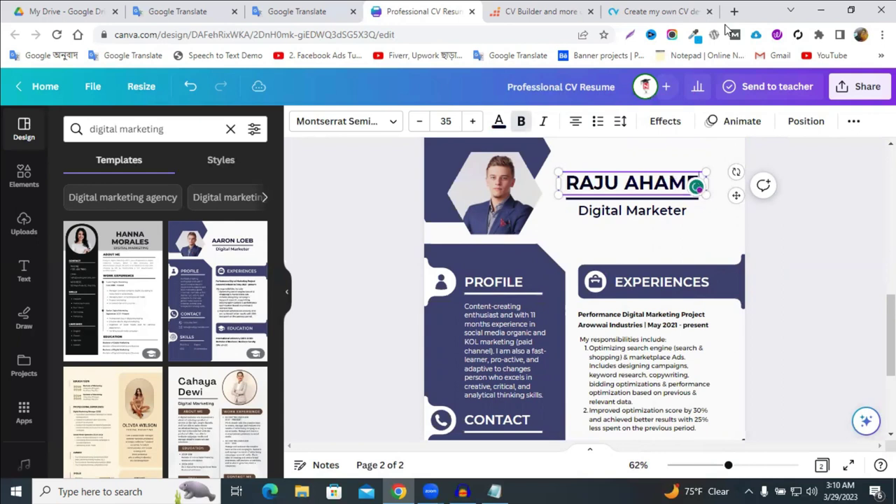
left_click_drag(709, 197, 736, 188)
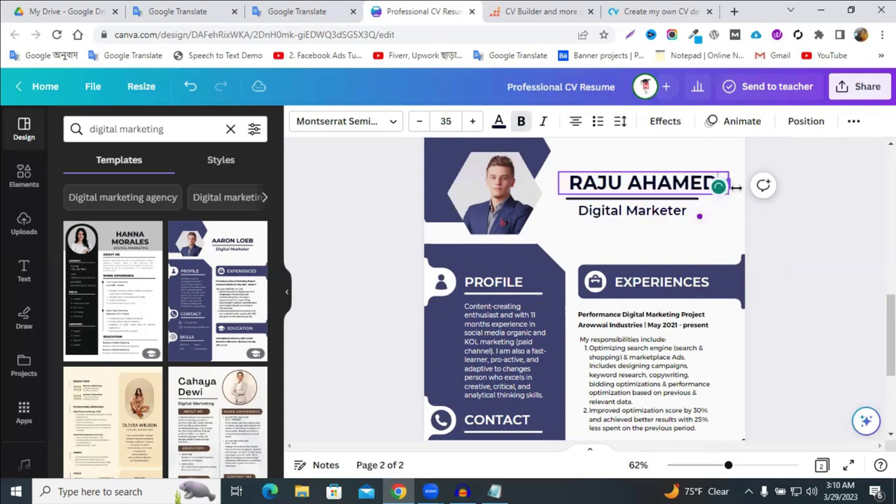
left_click(844, 180)
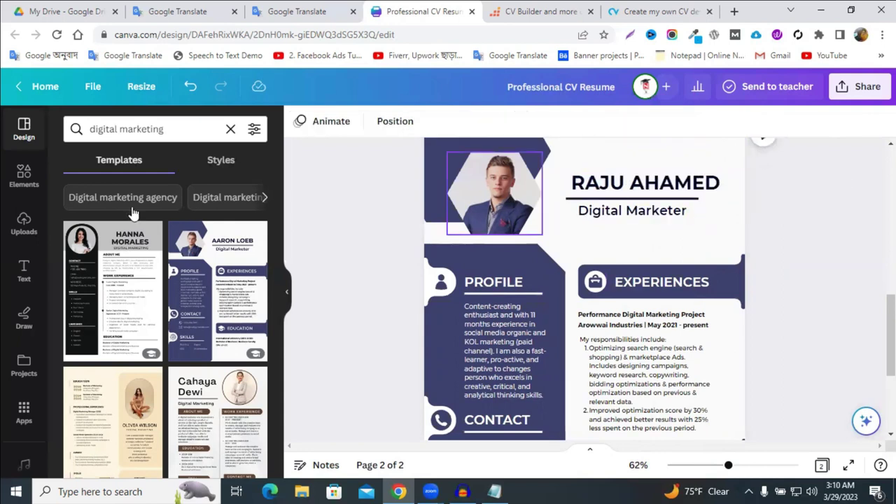
Step: Drag the uploaded portrait from Uploads into page 2's header photo frame
left_click(24, 225)
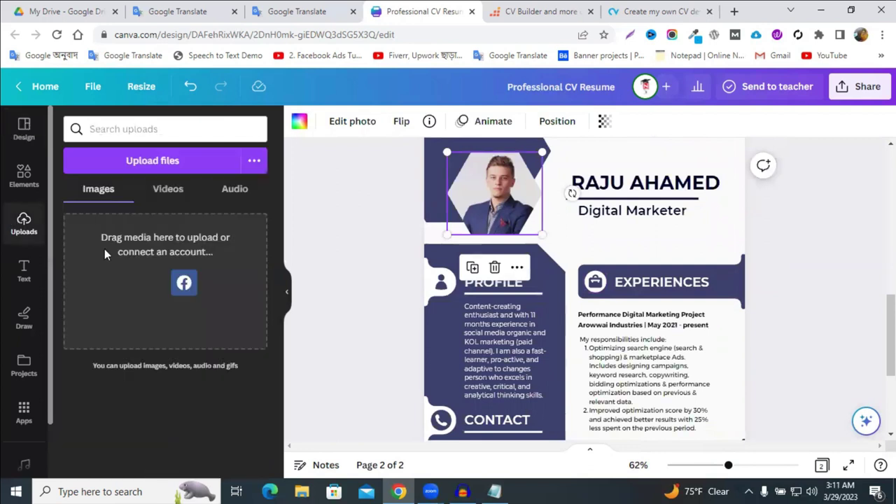
mouse_move(233, 402)
left_mouse_down()
mouse_move(541, 294)
mouse_move(505, 196)
left_mouse_up()
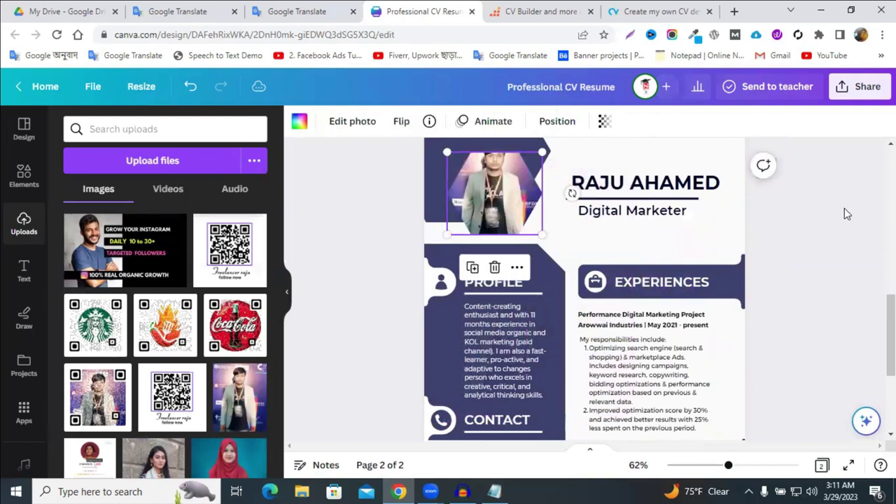
left_click(791, 286)
scroll(770, 294, "down", 3)
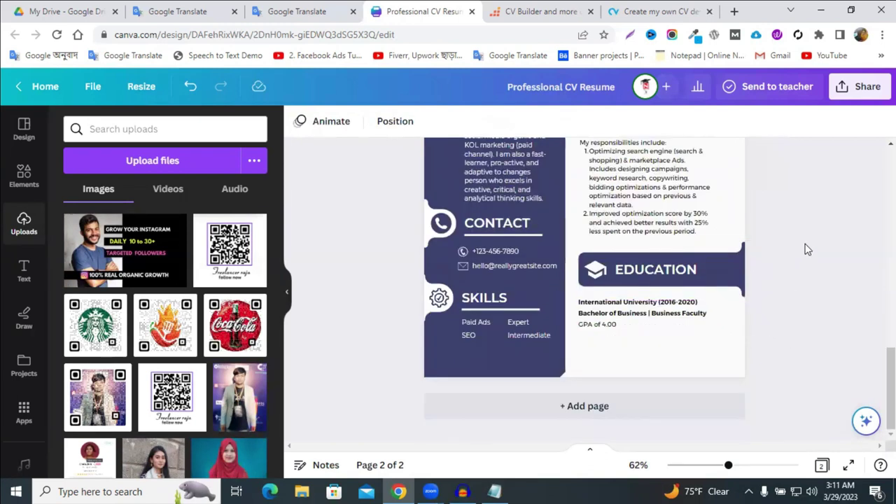
scroll(544, 249, "up", 2)
scroll(544, 250, "up", 5)
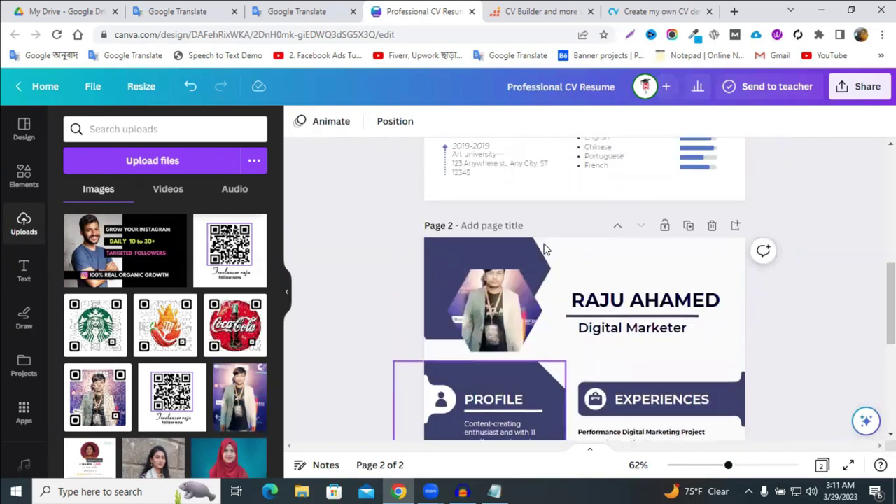
scroll(545, 249, "up", 5)
scroll(696, 291, "up", 3)
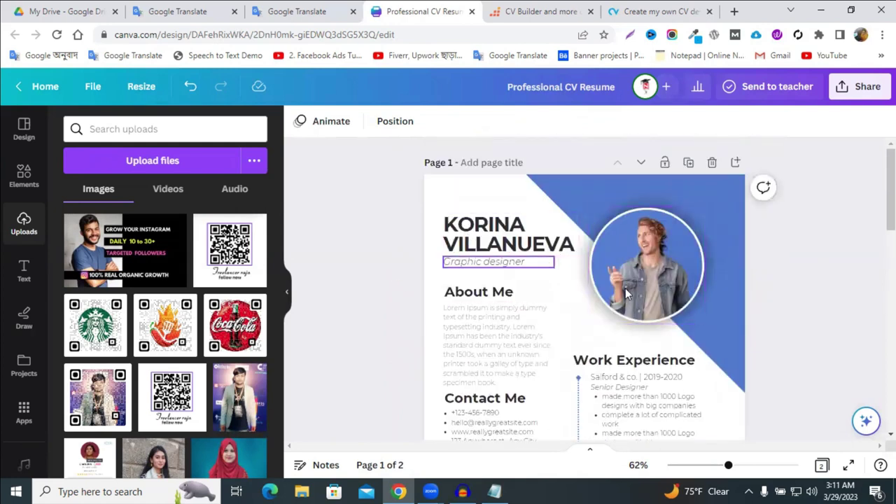
scroll(625, 288, "down", 4)
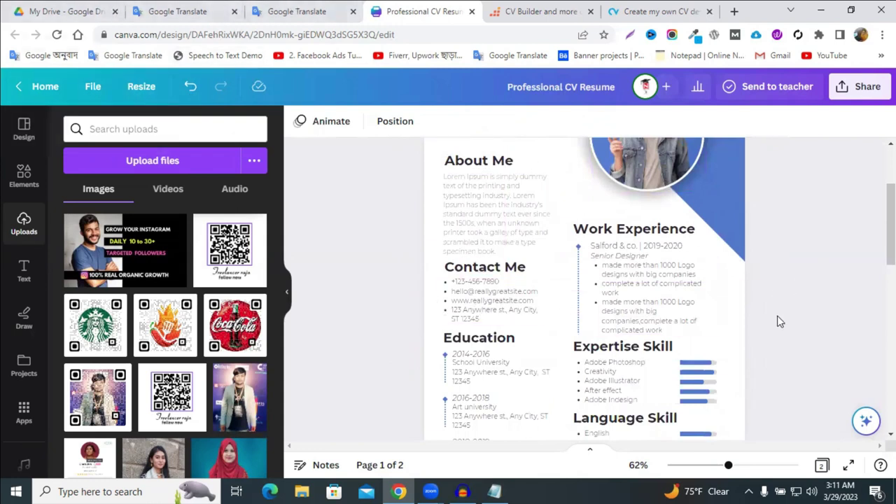
Step: On LiveCareer, accept all cookies and start creating a new CV
left_click(545, 10)
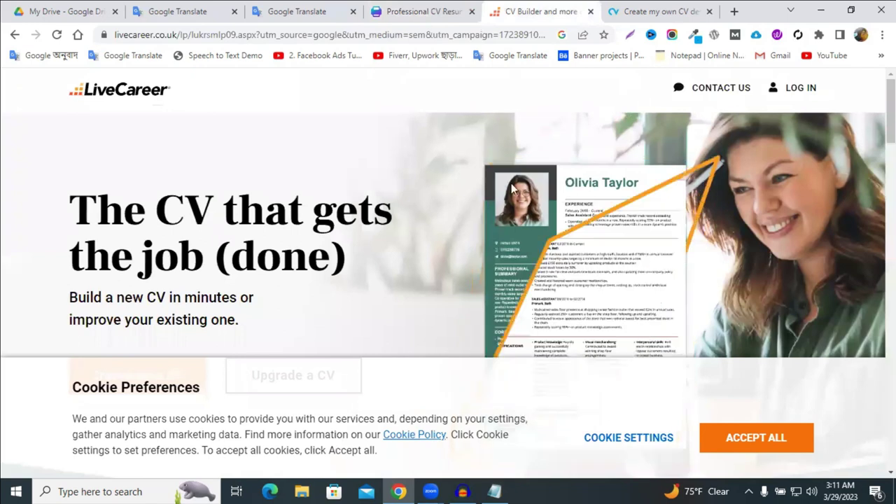
left_click(735, 439)
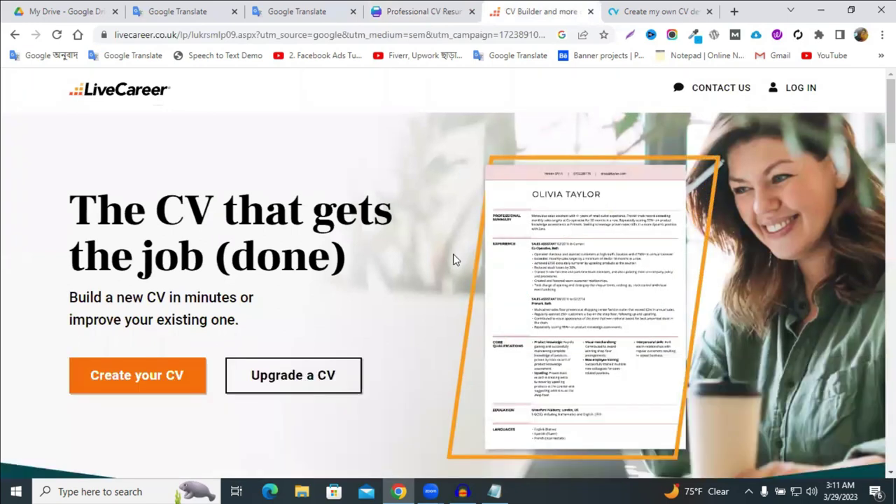
scroll(176, 335, "down", 1)
left_click(142, 323)
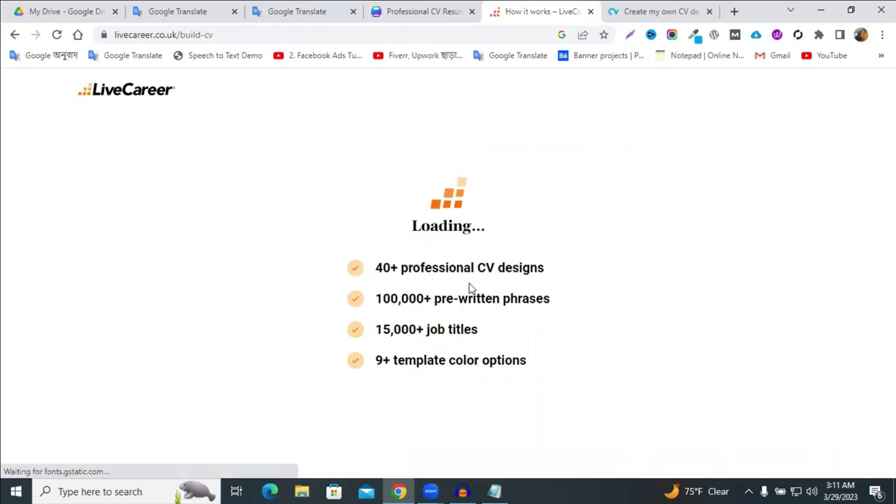
Step: Answer onboarding with Yes to a previous CV, Great, and Bangladesh as target country
scroll(293, 320, "down", 2)
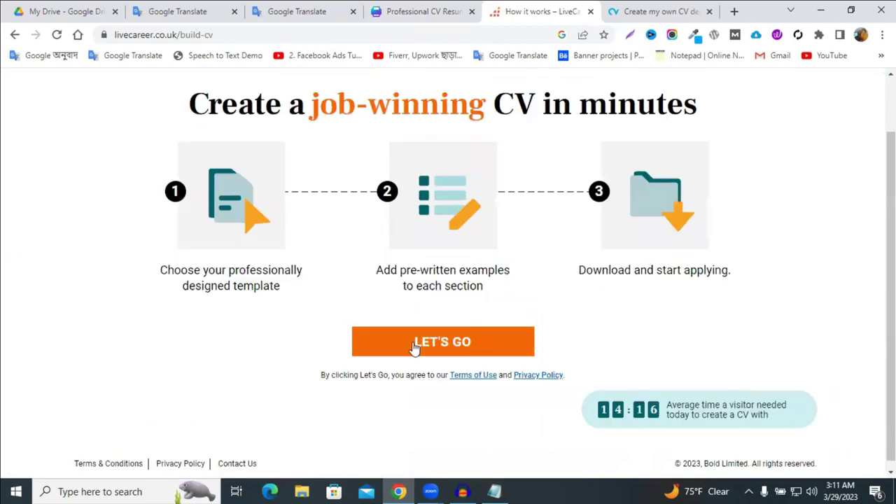
left_click(441, 347)
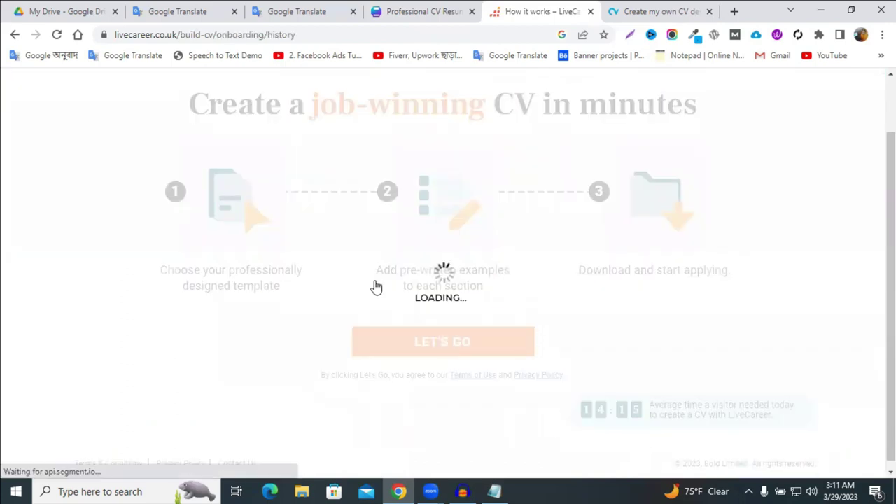
left_click(472, 432)
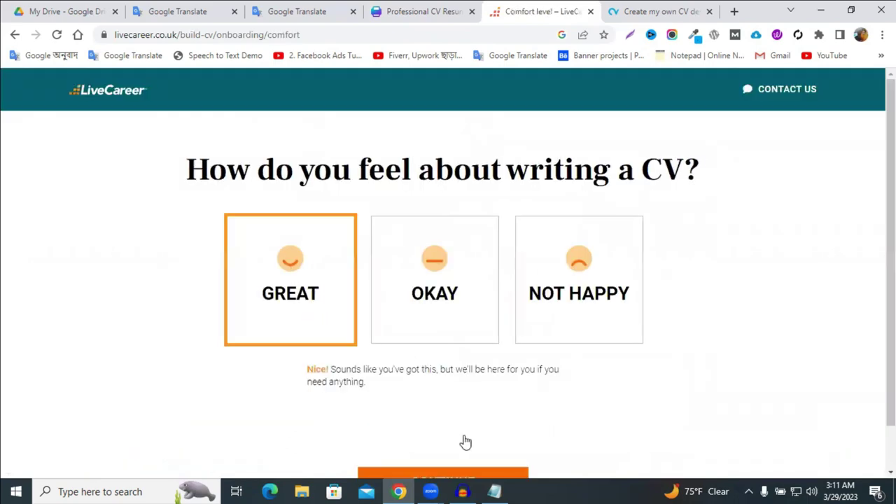
scroll(462, 442, "down", 1)
left_click(442, 432)
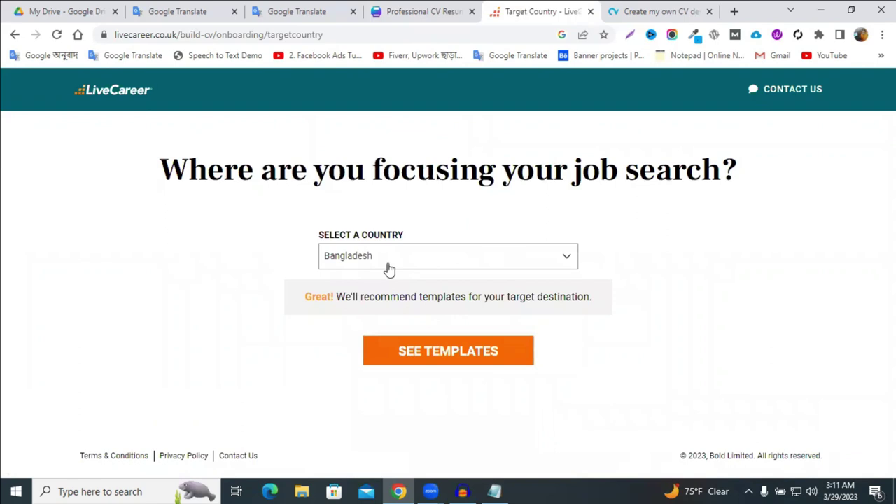
left_click(389, 270)
left_click(437, 364)
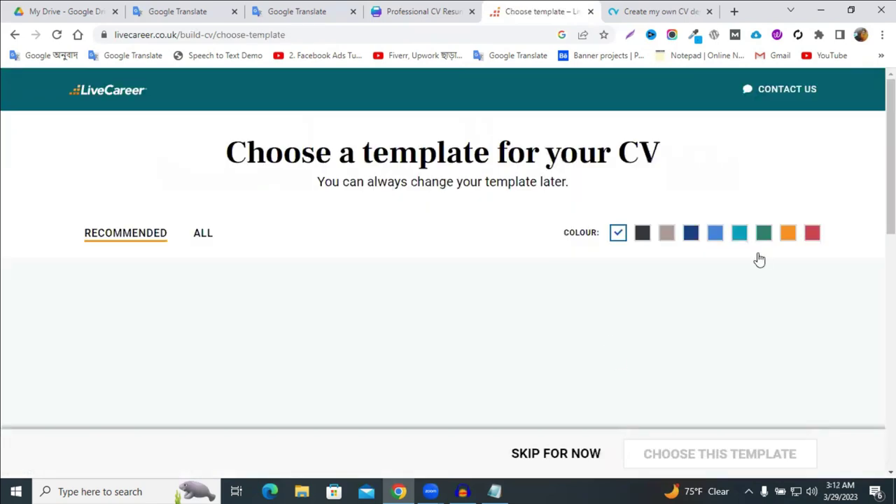
Step: Show all available CV templates in the gallery
scroll(813, 249, "down", 2)
scroll(810, 218, "down", 1)
scroll(474, 226, "down", 1)
scroll(602, 224, "down", 3)
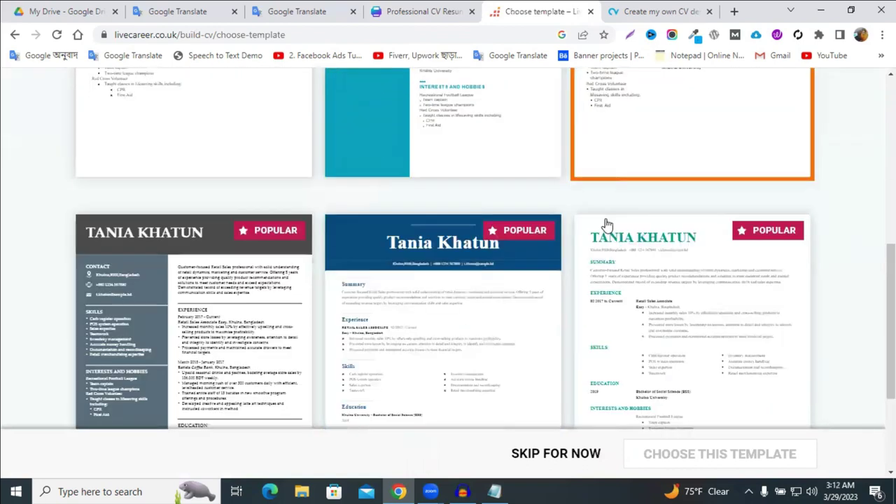
scroll(611, 223, "down", 2)
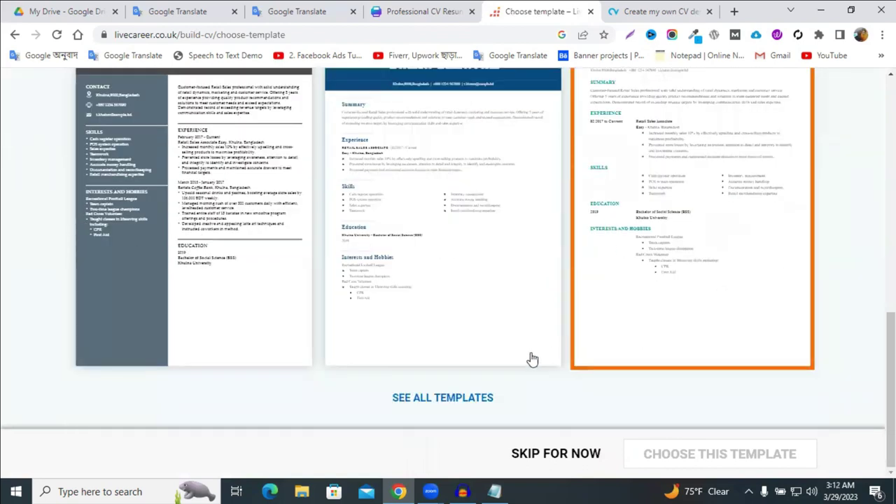
left_click(466, 398)
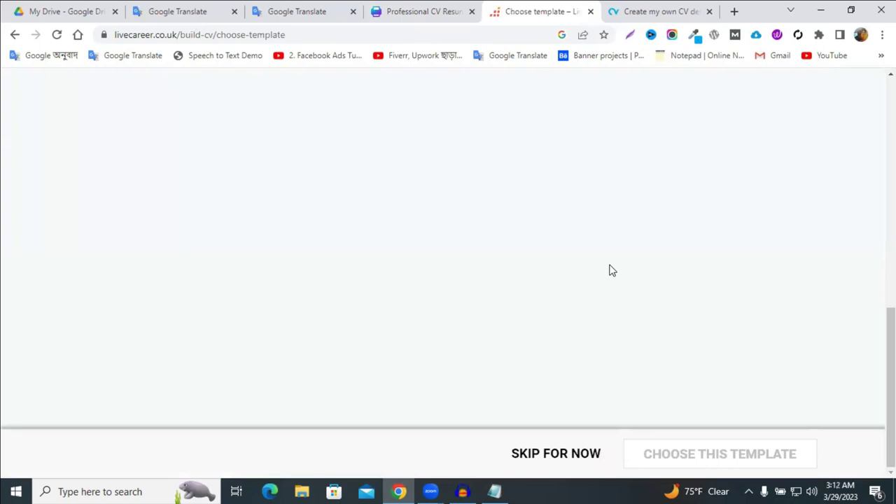
Step: Choose the template with the dark photo sidebar
scroll(609, 271, "up", 3)
scroll(610, 270, "up", 1)
scroll(612, 268, "up", 3)
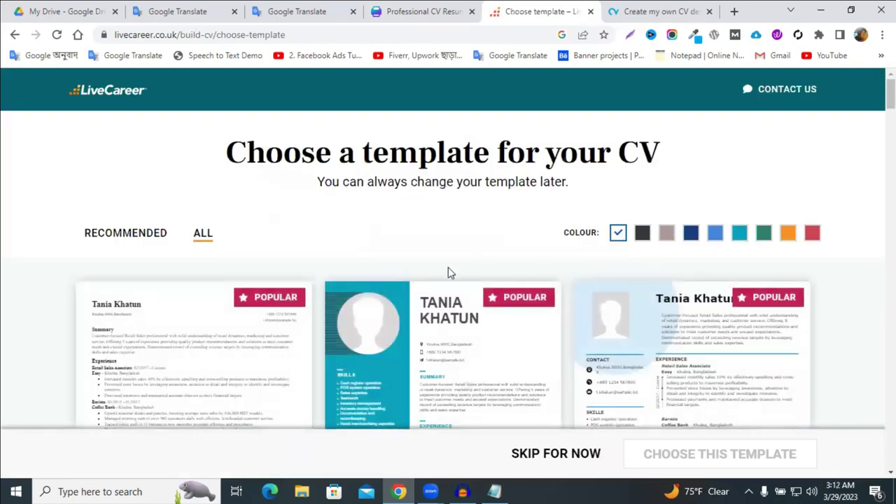
scroll(820, 266, "down", 3)
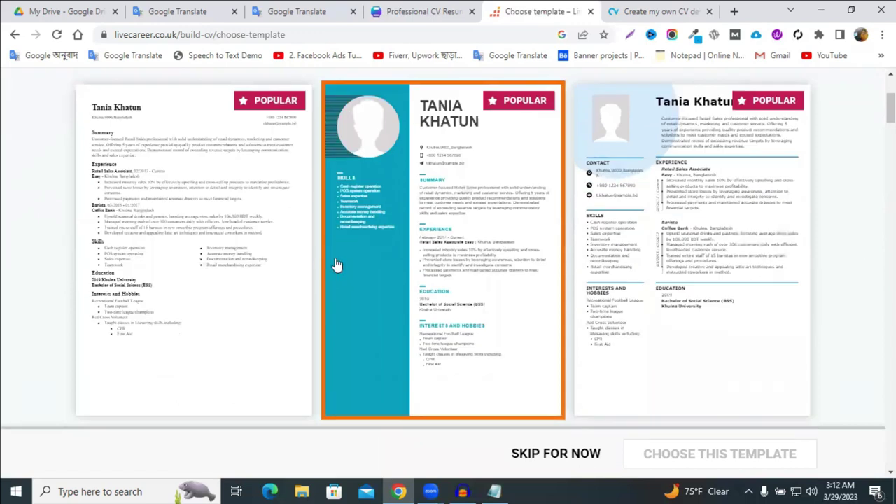
scroll(336, 265, "down", 3)
scroll(632, 200, "down", 3)
scroll(502, 276, "down", 4)
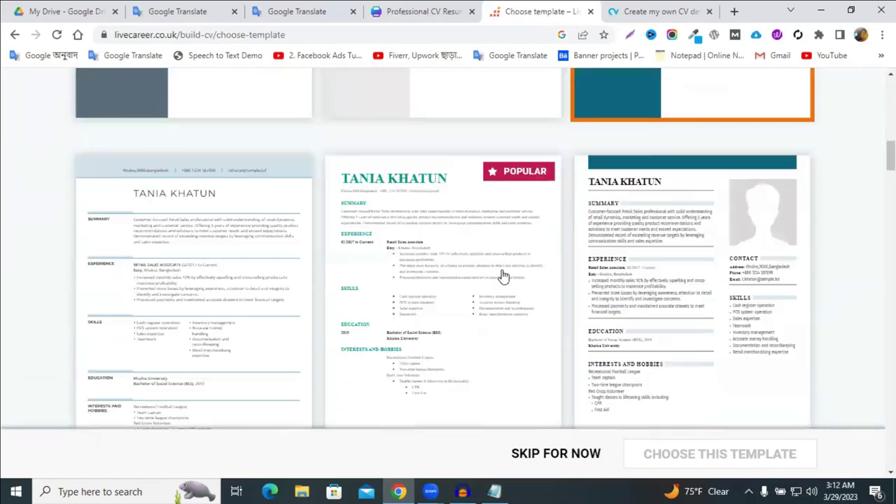
scroll(502, 275, "down", 1)
scroll(508, 274, "down", 3)
scroll(510, 273, "down", 3)
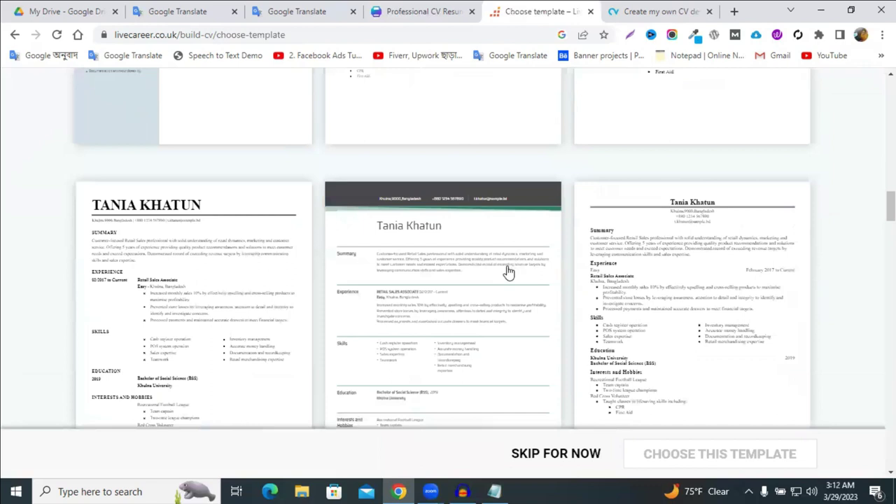
scroll(509, 274, "down", 3)
scroll(396, 254, "down", 4)
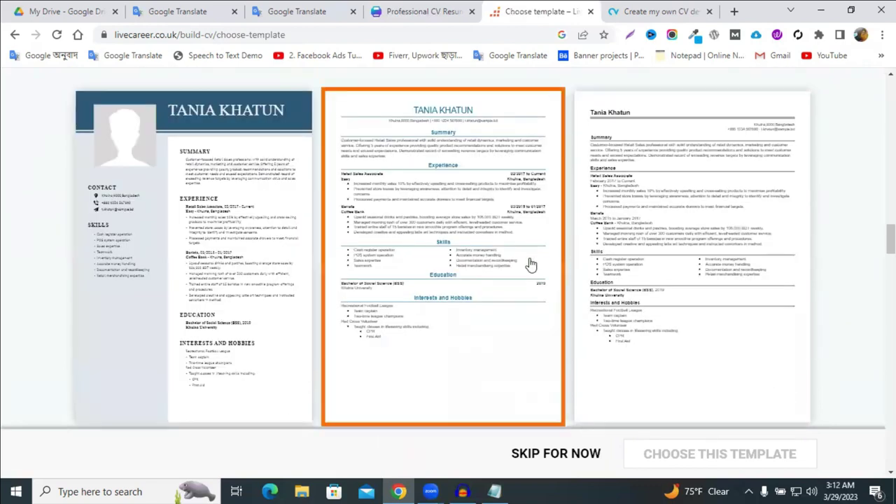
scroll(518, 262, "down", 3)
scroll(550, 252, "up", 4)
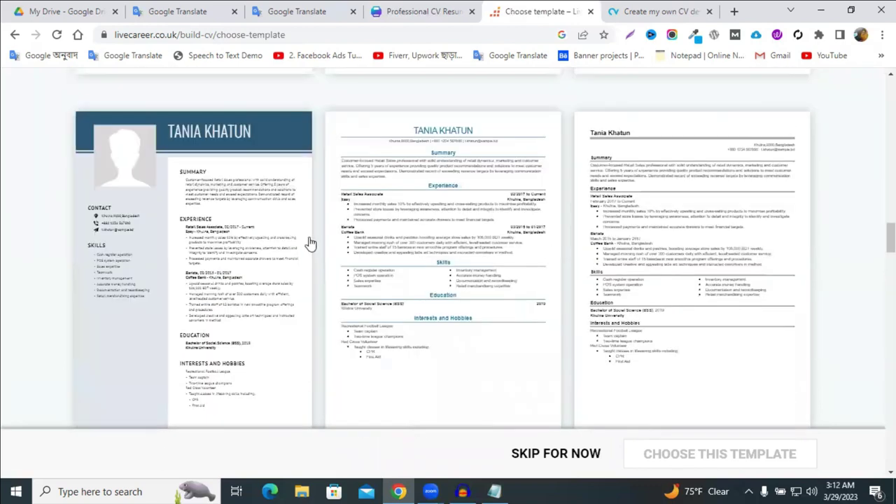
scroll(561, 260, "up", 1)
scroll(561, 260, "down", 4)
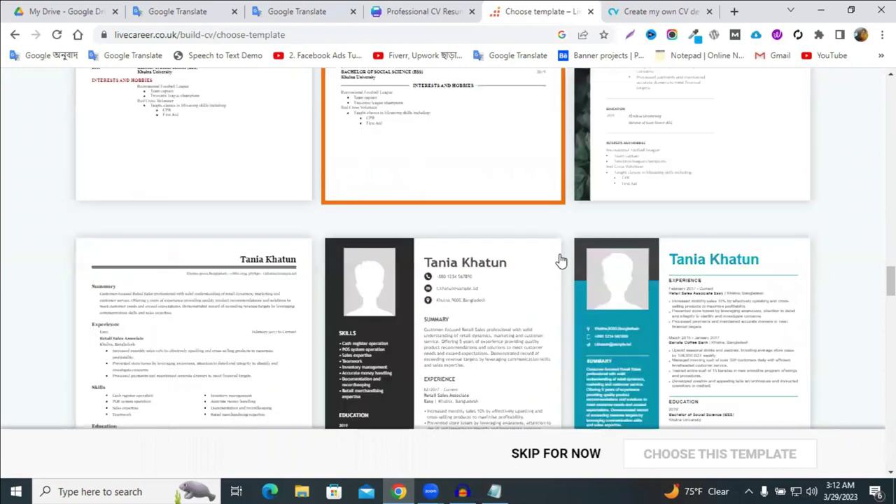
scroll(561, 261, "down", 1)
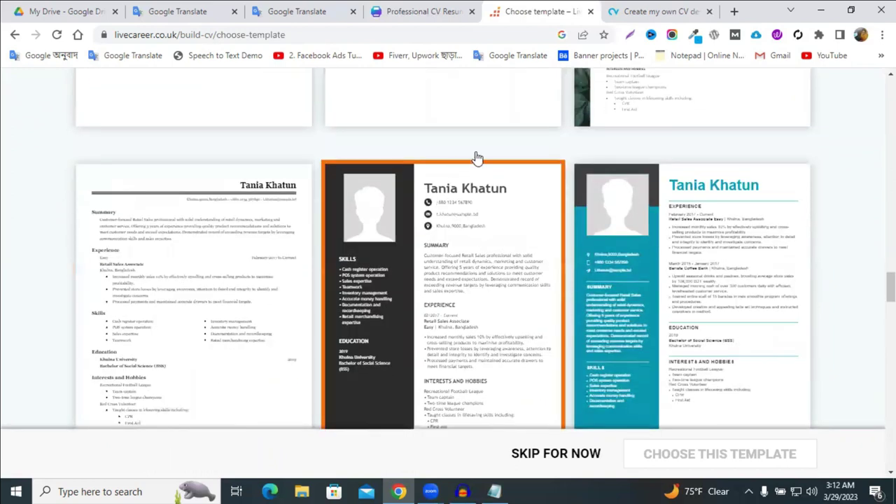
scroll(477, 158, "down", 2)
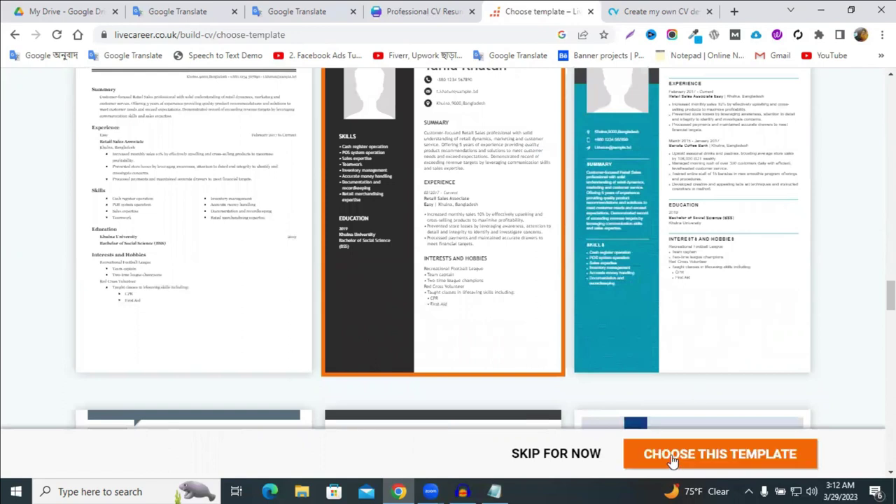
left_click(726, 460)
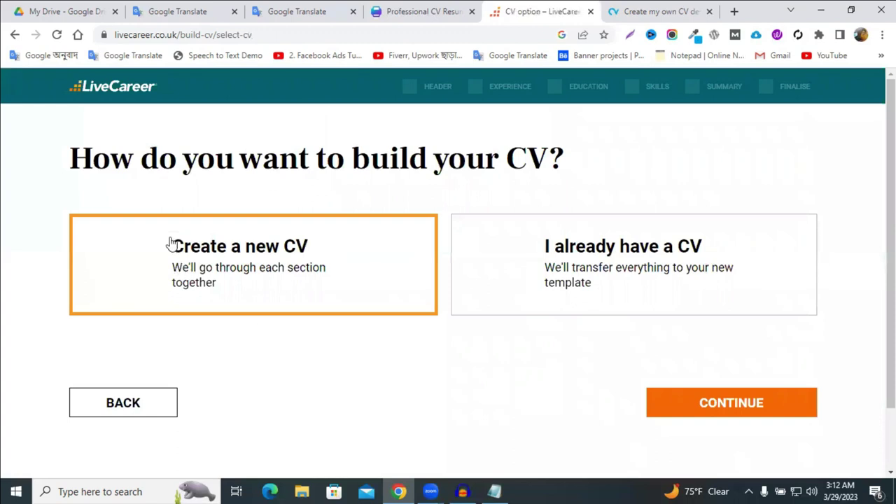
Step: Create a new CV and set a profile picture from the computer as the CV photo
left_click(697, 411)
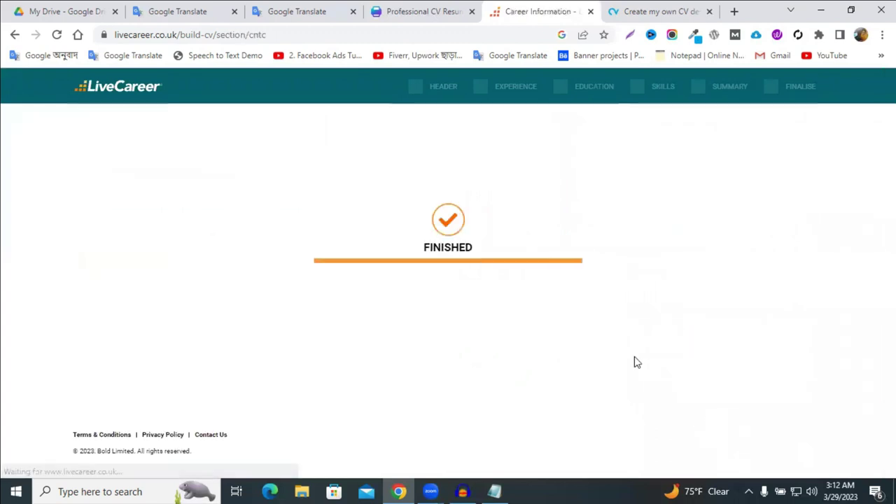
scroll(494, 243, "down", 1)
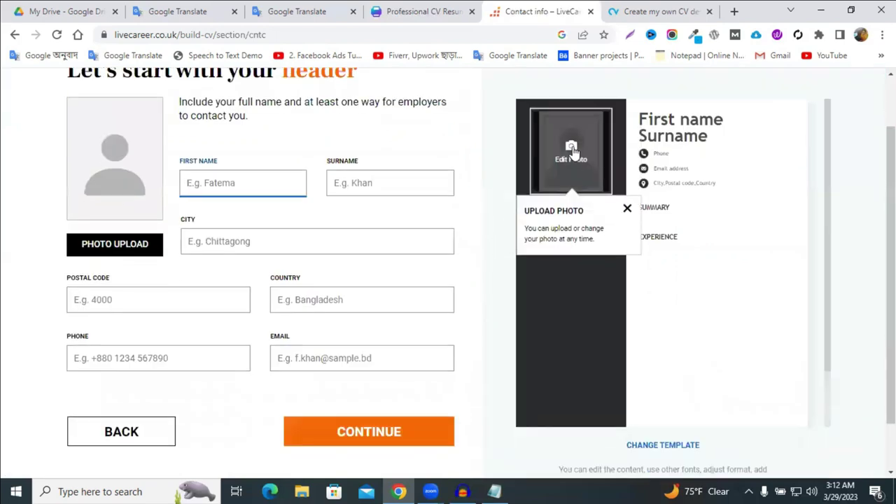
left_click(102, 246)
left_click(281, 312)
left_click(278, 314)
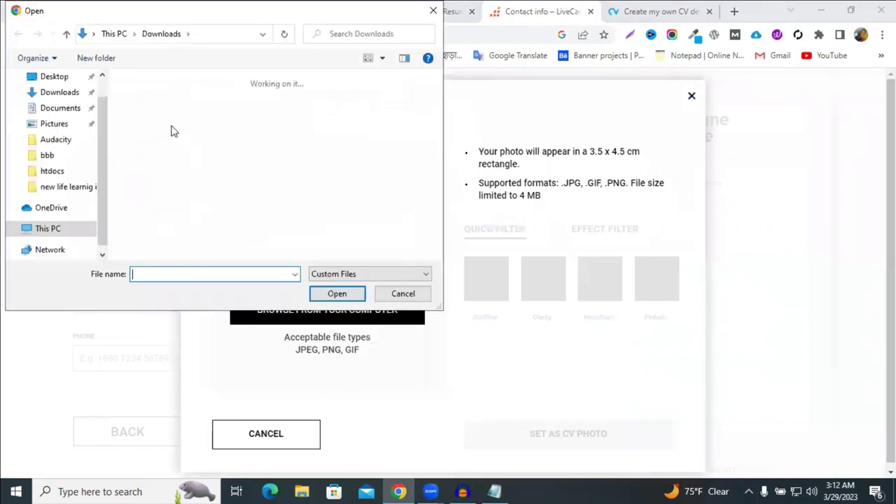
left_click(144, 220)
left_click(143, 116)
left_click(328, 294)
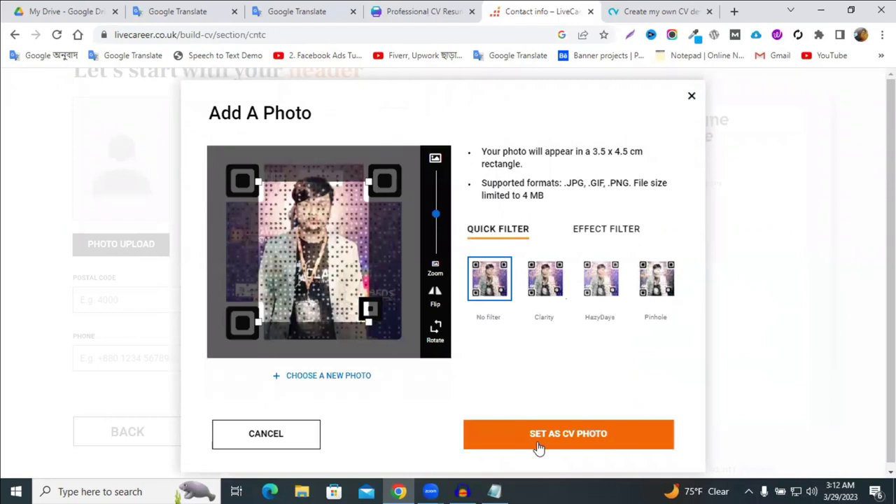
left_click(537, 443)
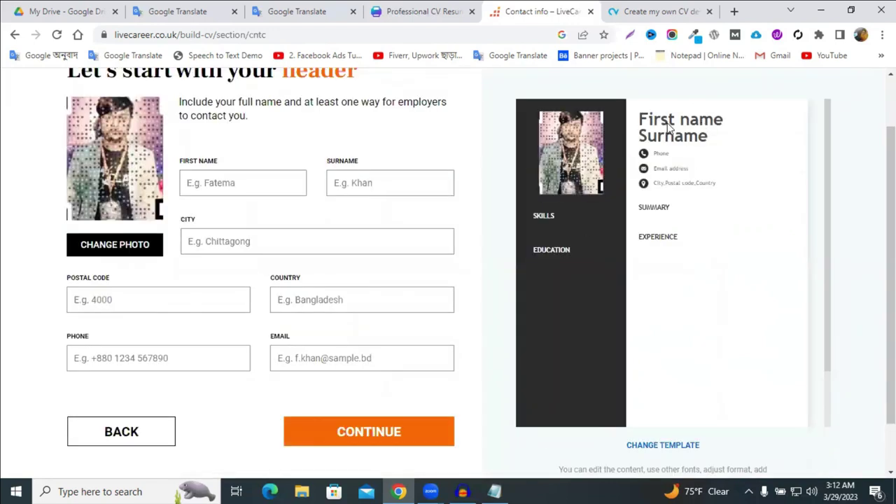
Step: Go through the contact header form's name, country, e-mail, phone and postal code fields
left_click(258, 180)
left_click(392, 182)
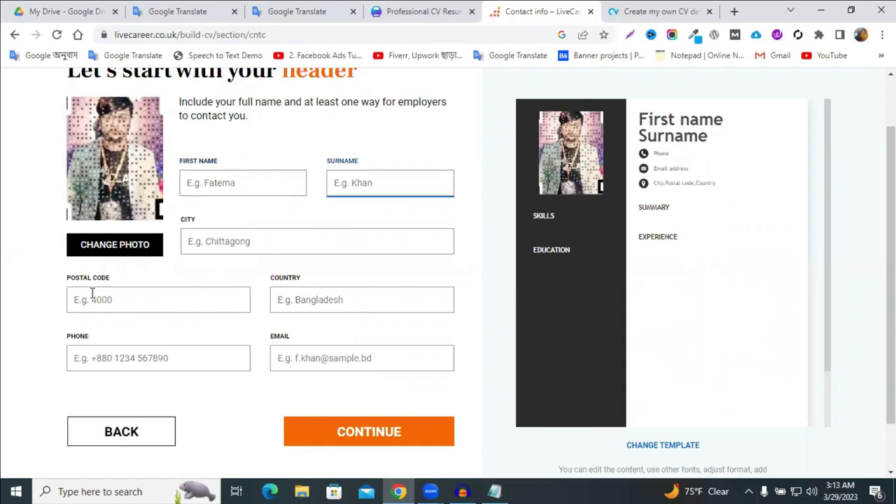
left_click(319, 306)
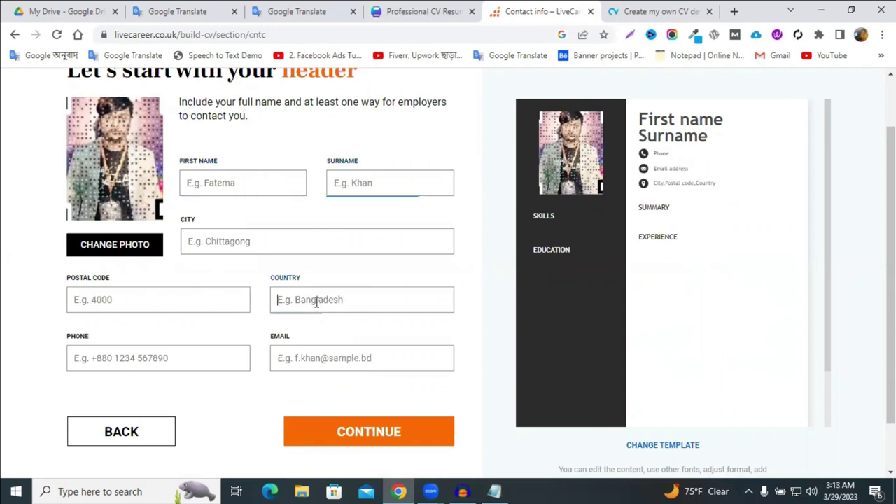
left_click(310, 353)
left_click(196, 362)
scroll(332, 328, "down", 2)
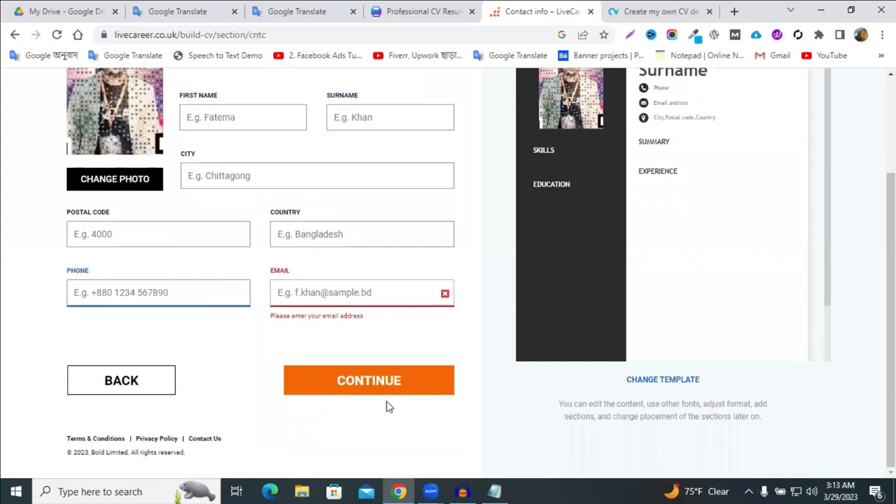
left_click(247, 330)
left_click(156, 237)
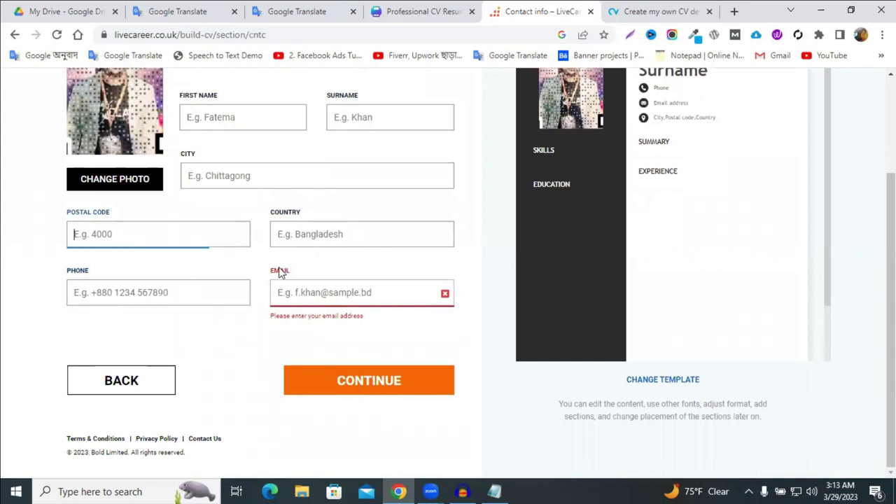
left_click(326, 236)
left_click(315, 297)
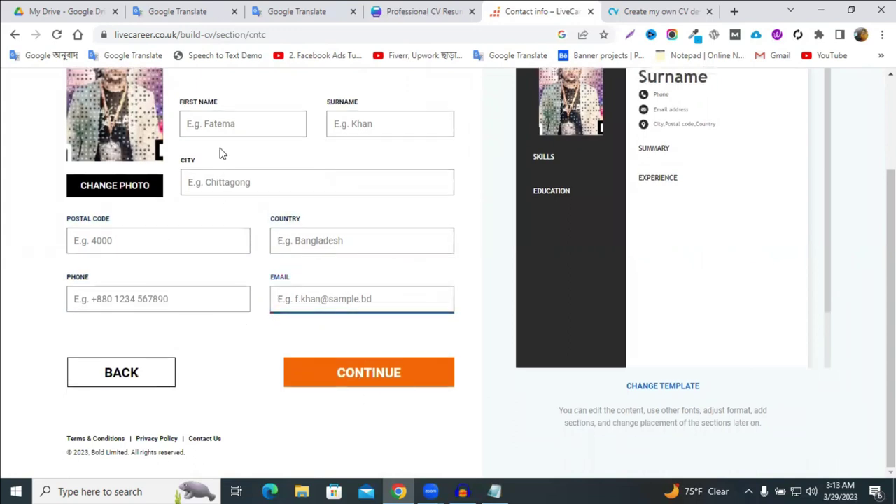
Step: Enter the applicant's first name, surname, city, postal code and country
left_click(216, 122)
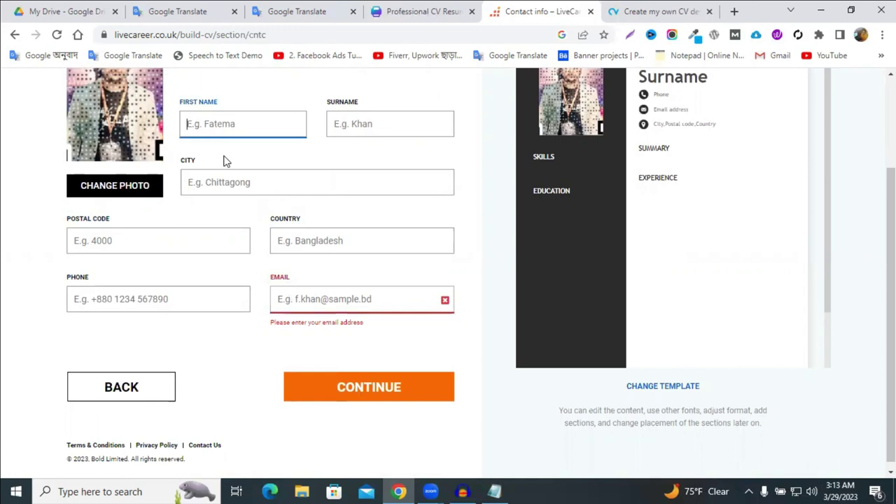
left_click(384, 123)
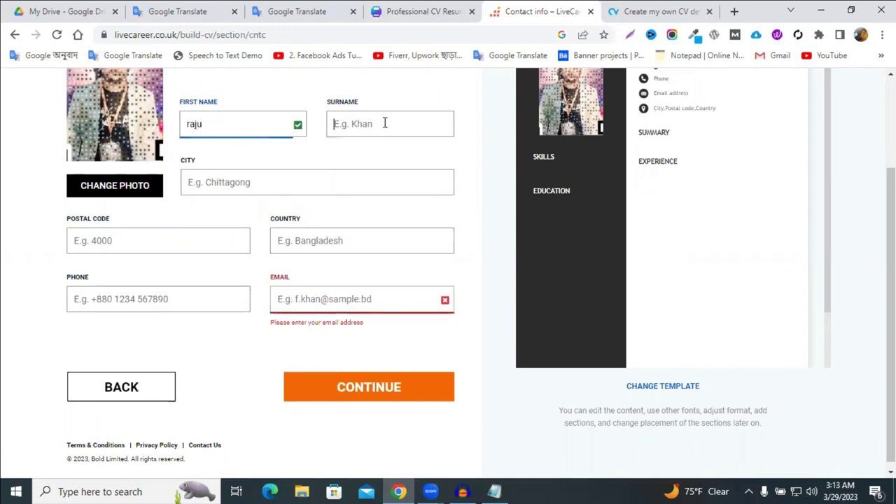
left_click(311, 187)
type("tangail")
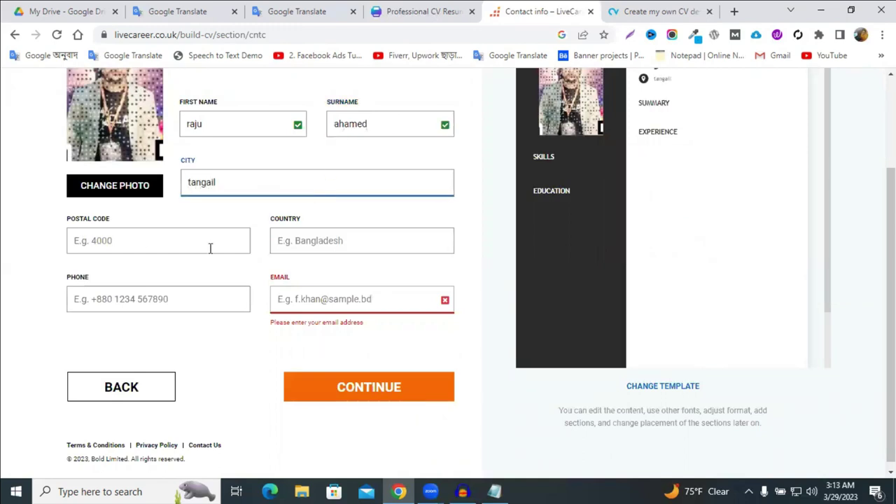
left_click(143, 246)
type("1960")
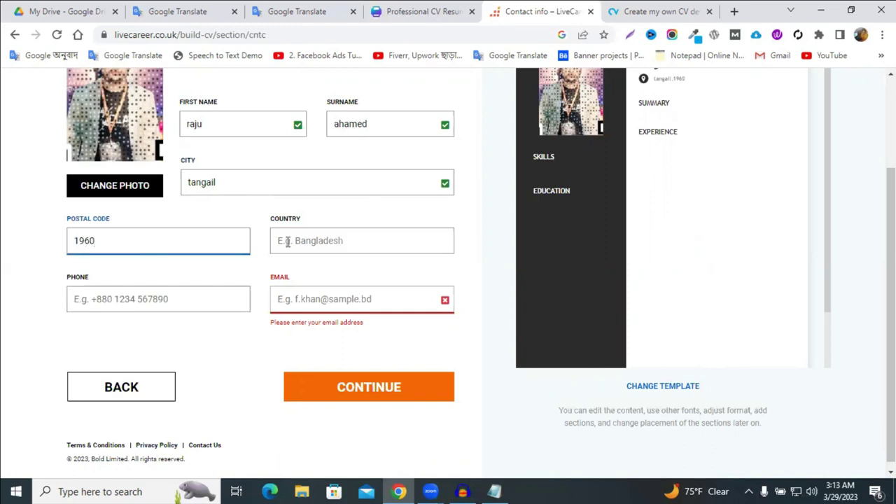
left_click(287, 243)
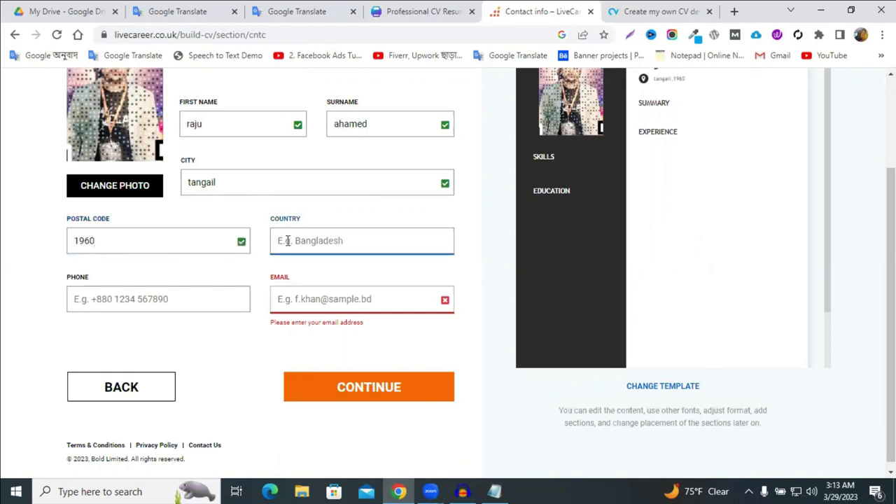
type("bangladesh")
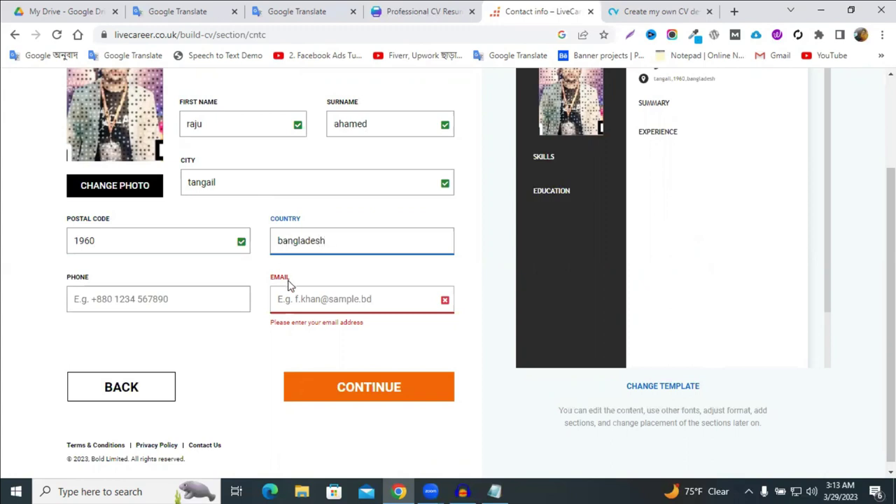
Step: Enter the e-mail address and phone number, correct the e-mail format, and continue
left_click(292, 300)
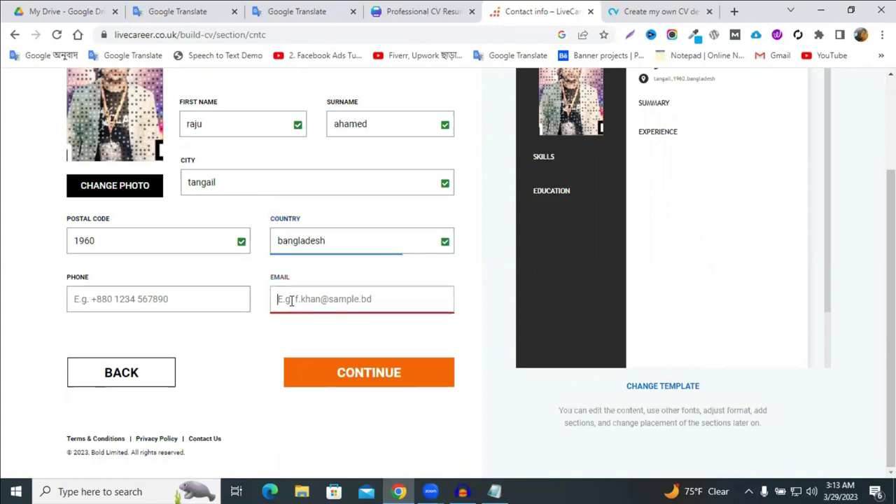
type("ufiuuioryiuyiyiuyi@hjhscom")
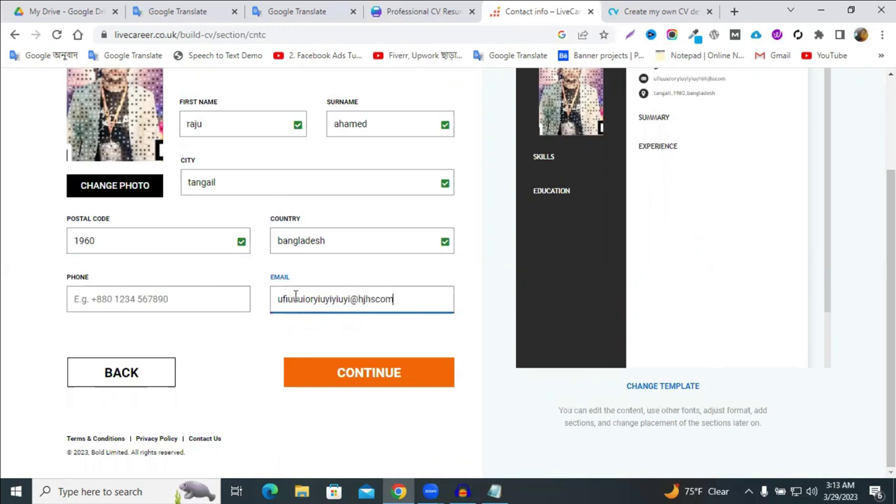
left_click(134, 301)
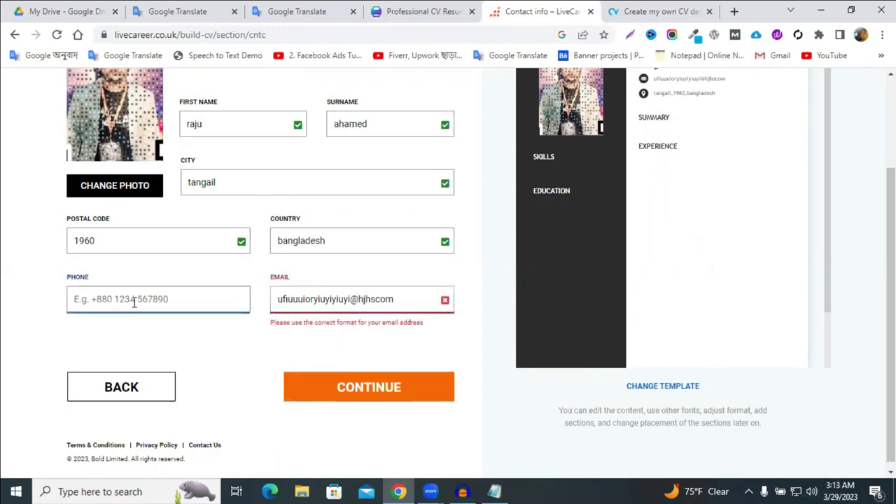
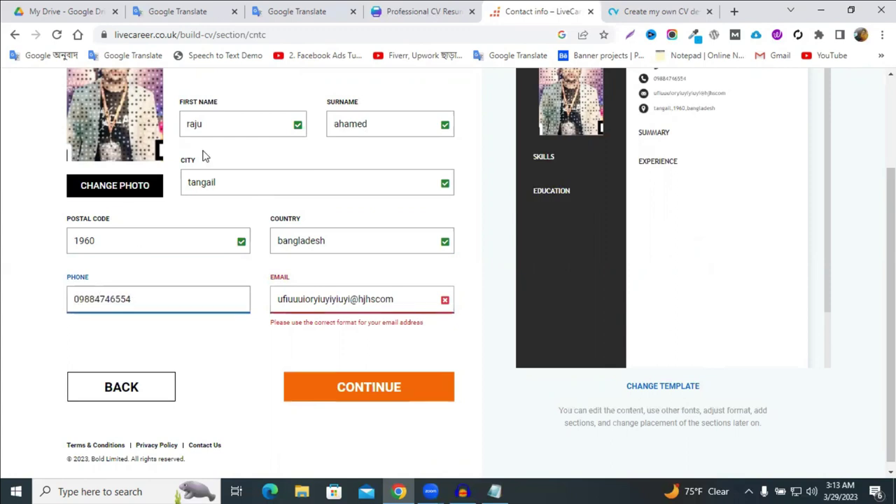
left_click(375, 391)
left_click(375, 391)
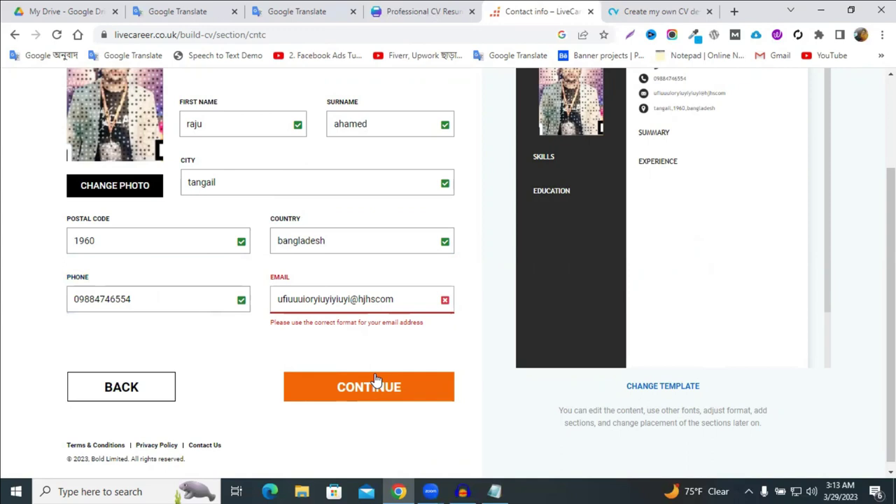
left_click(375, 365)
type(".")
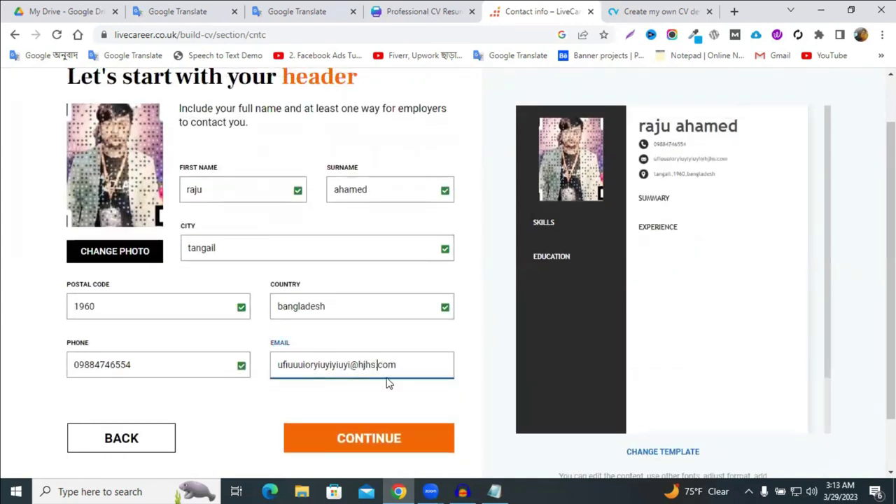
left_click(356, 448)
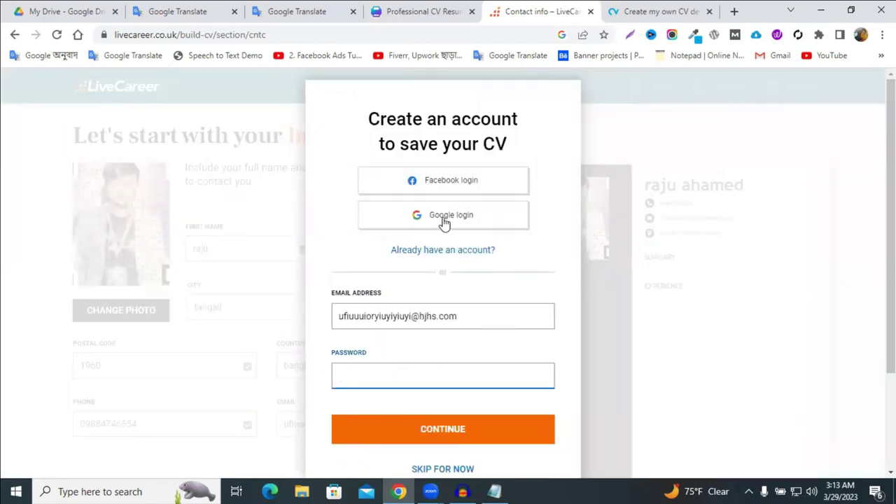
Step: Sign up with a Google account and go to the dashboard instead of resuming
scroll(444, 222, "down", 2)
scroll(443, 252, "up", 2)
left_click(447, 222)
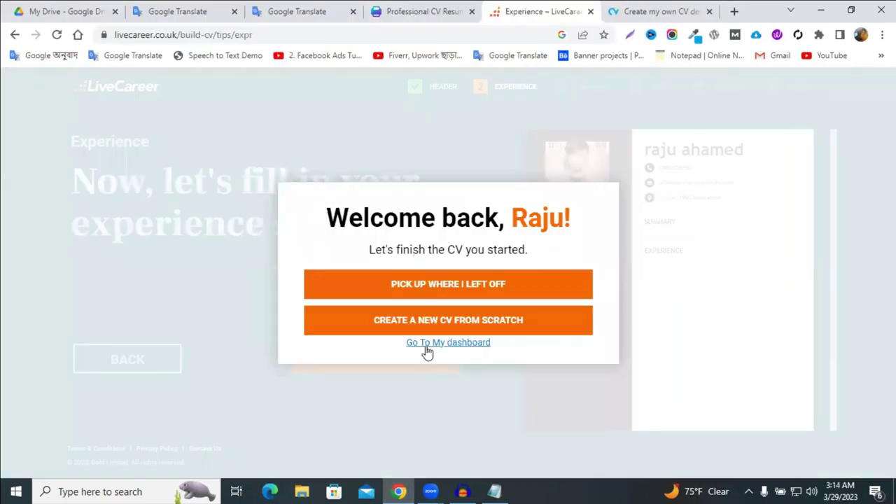
left_click(424, 345)
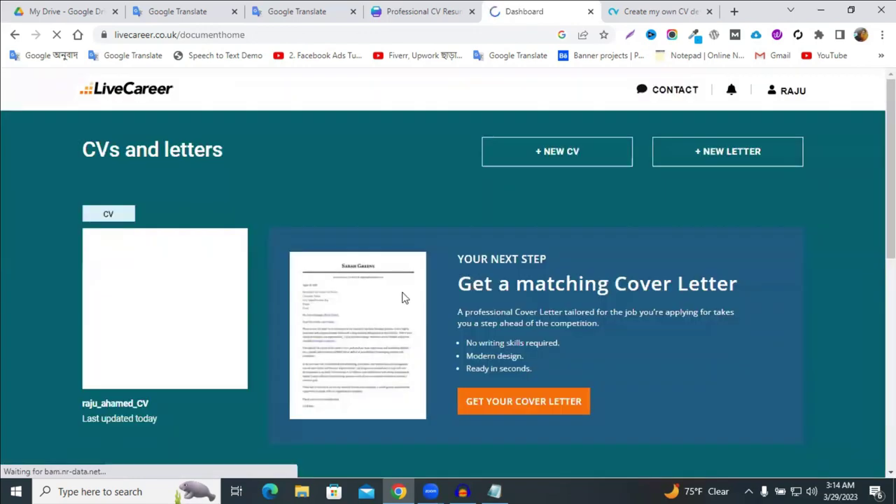
scroll(392, 308, "down", 2)
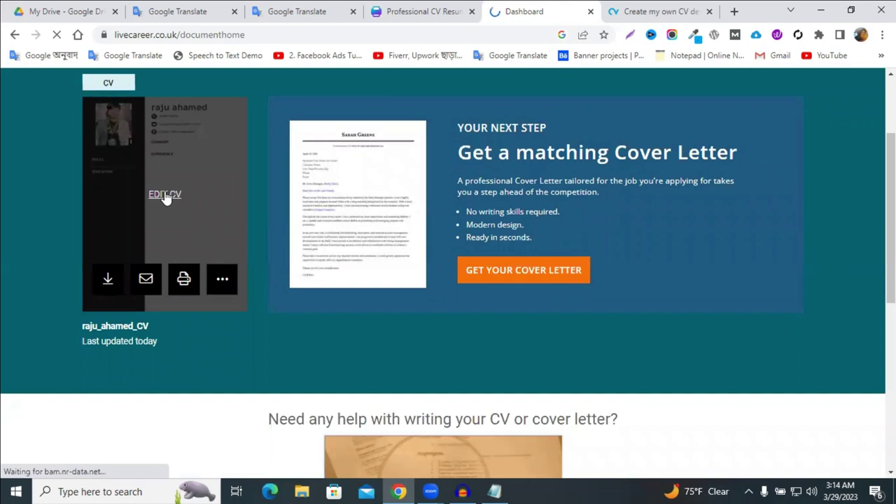
Step: Edit the saved CV in the Trendy 5 template from the dashboard
left_click(165, 195)
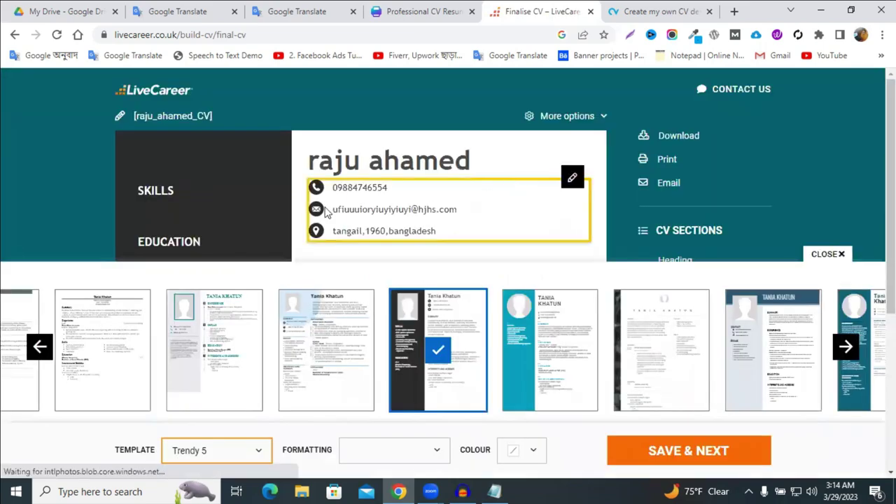
scroll(379, 203, "down", 1)
scroll(364, 155, "down", 1)
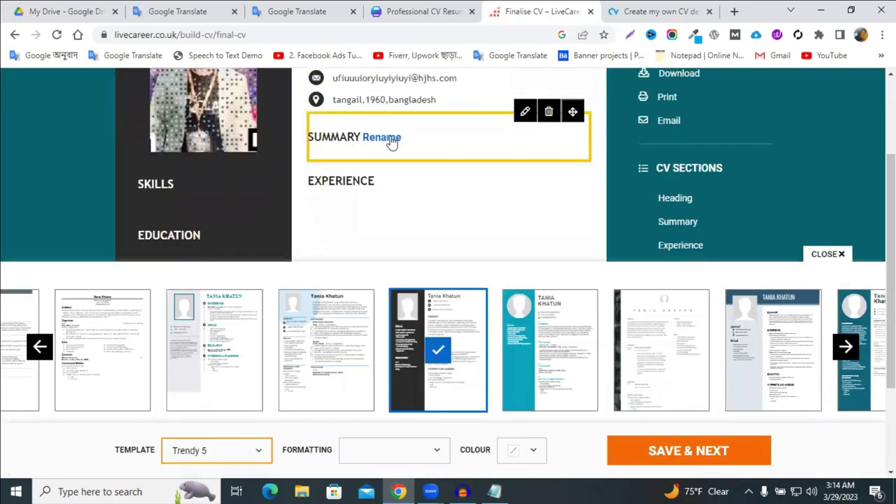
Step: Copy the translated Summary paragraph from Google Translate, then return to the LiveCareer CV
left_click(297, 11)
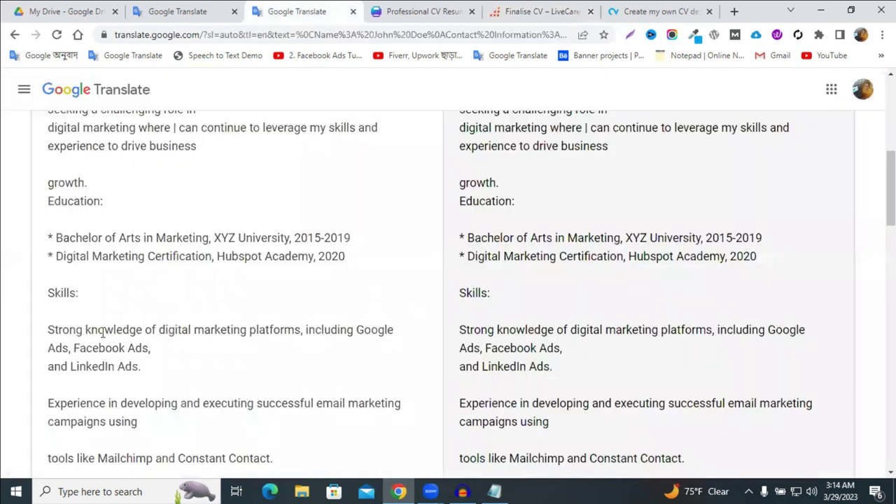
scroll(92, 267, "up", 3)
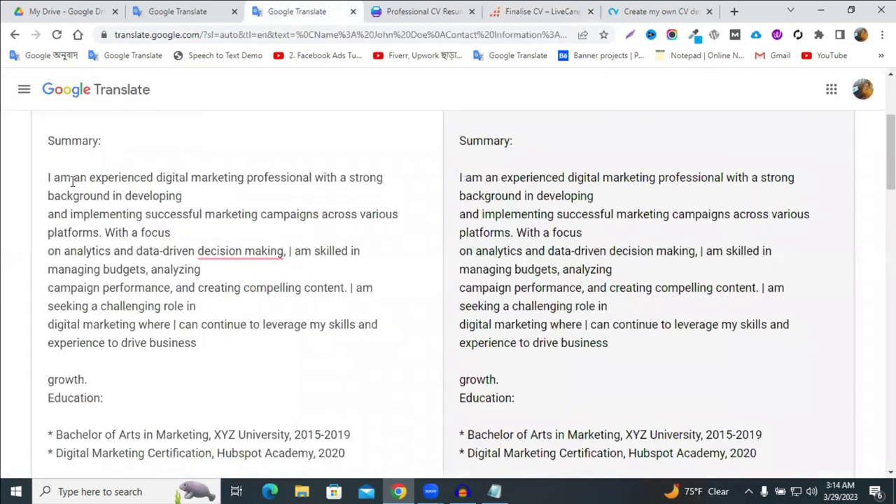
triple_click(206, 324)
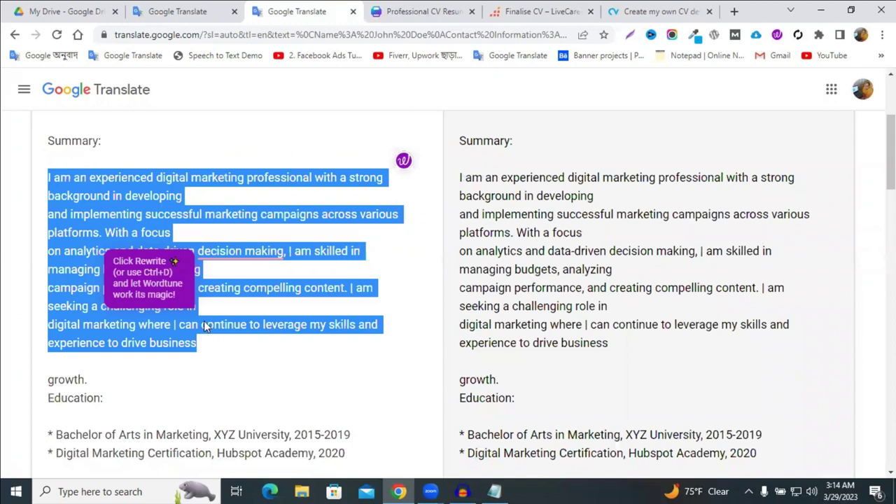
right_click(287, 127)
left_click(301, 131)
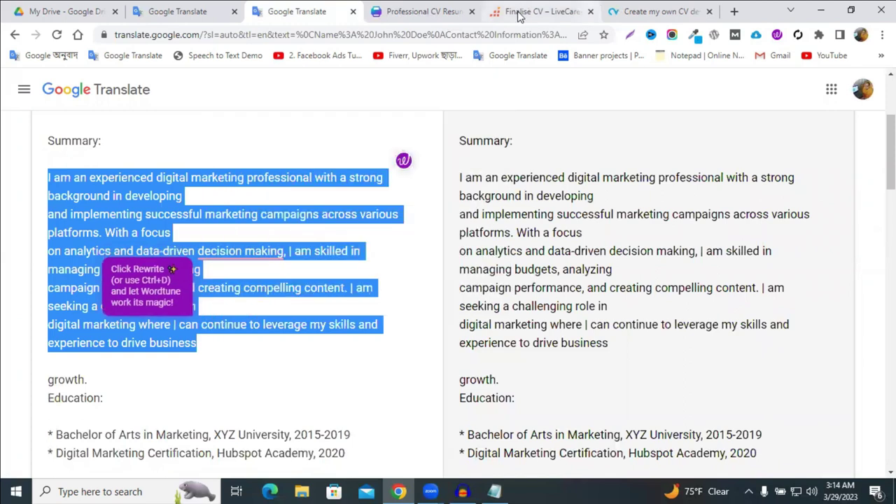
key("ctrl+Tab")
key("ctrl+Tab")
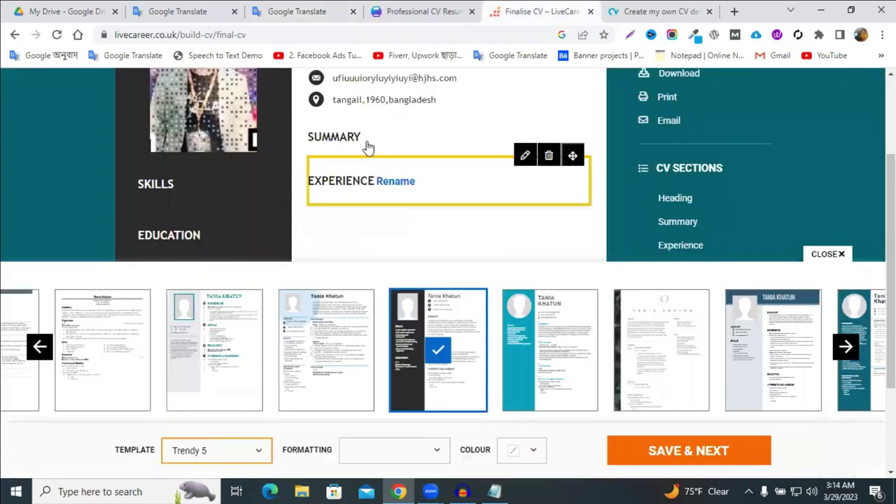
Step: Open the Summary section's editor and paste the copied digital-marketing paragraph
mouse_move(335, 137)
left_click(381, 137)
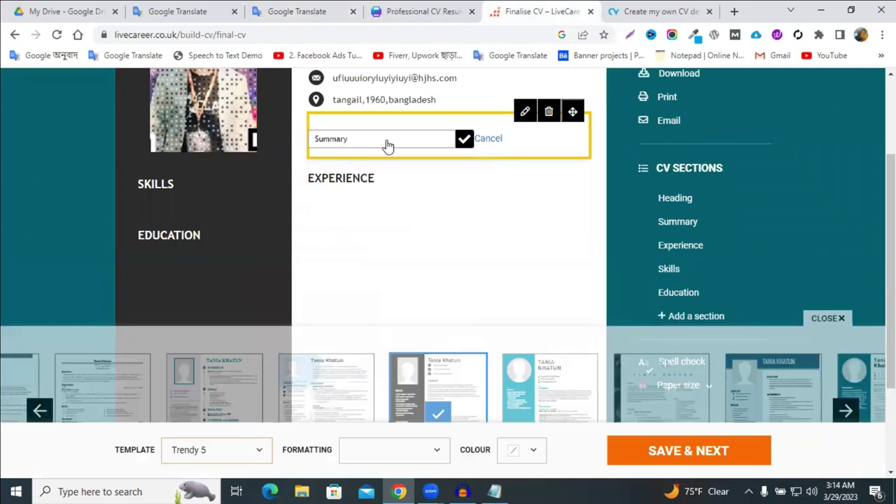
left_click(481, 134)
left_click(382, 138)
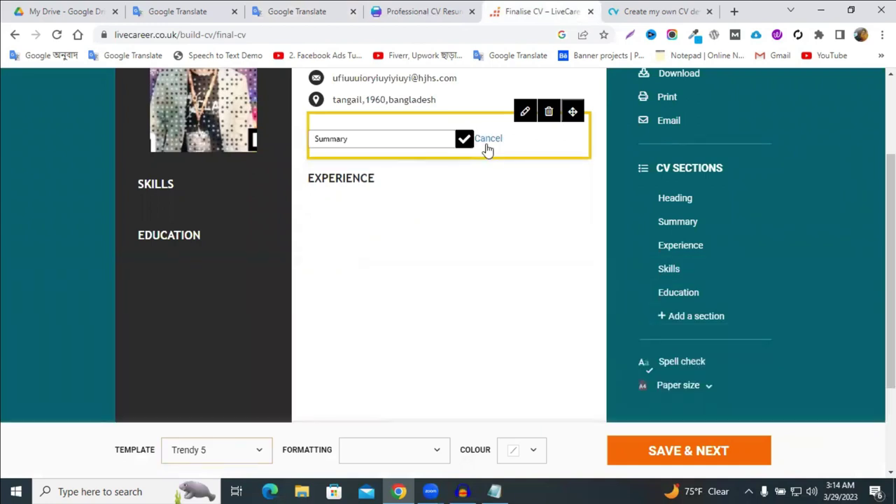
key("Escape")
left_click(436, 136)
left_click(378, 152)
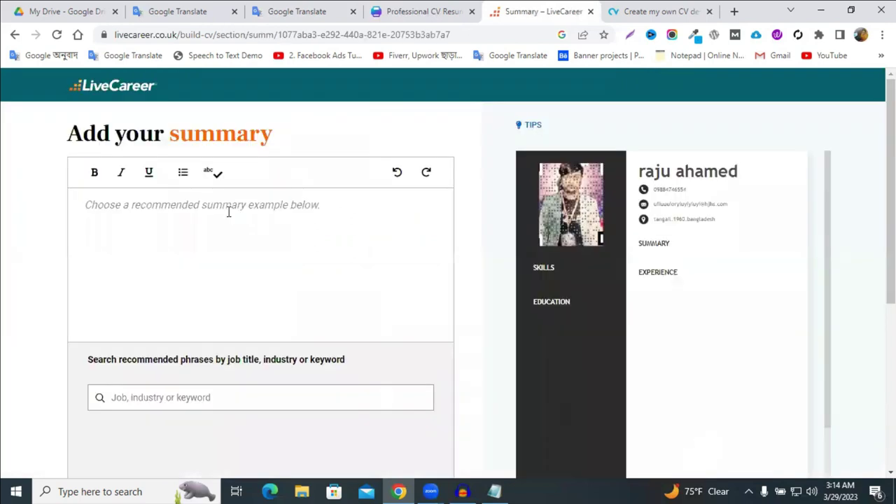
left_click(273, 205)
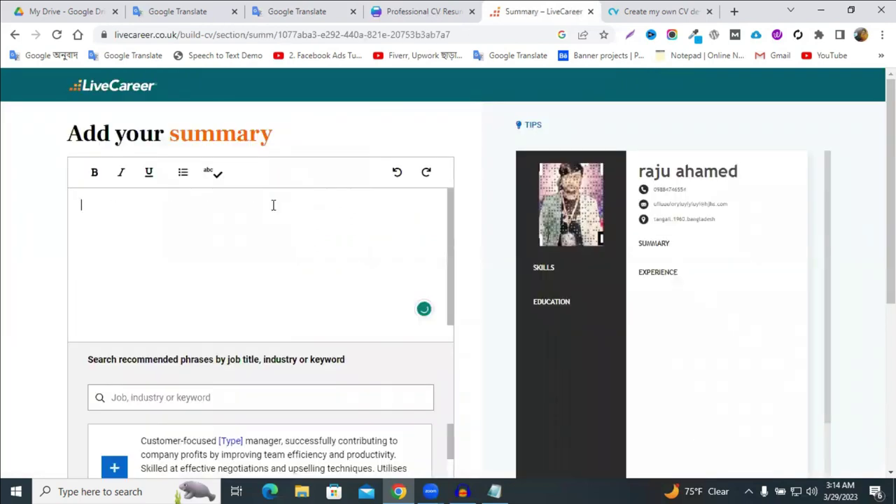
key("ctrl+v")
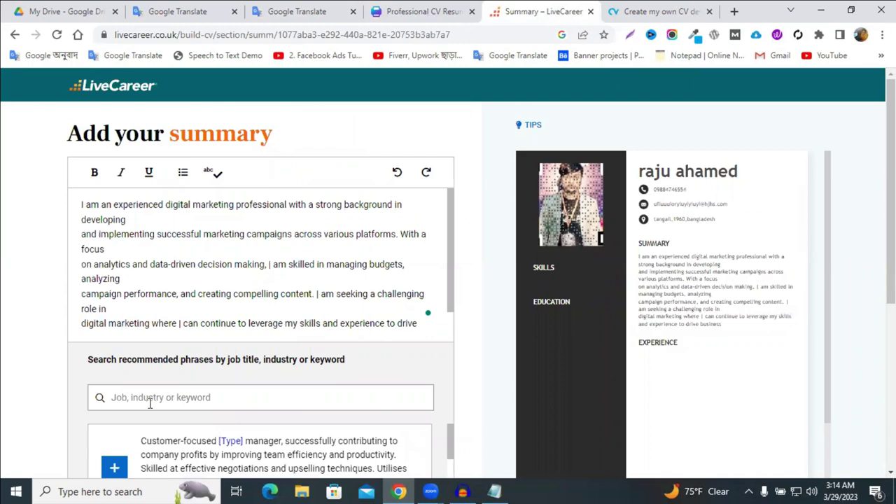
Step: Remove the added Customer-focused phrase so the summary ends at 'seeking a challenging role in', and save
scroll(133, 324, "down", 2)
scroll(122, 314, "down", 1)
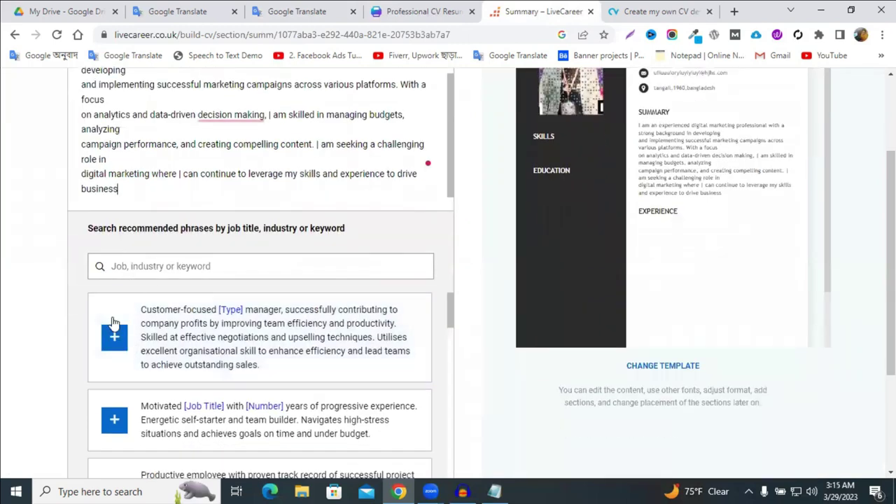
left_click(308, 275)
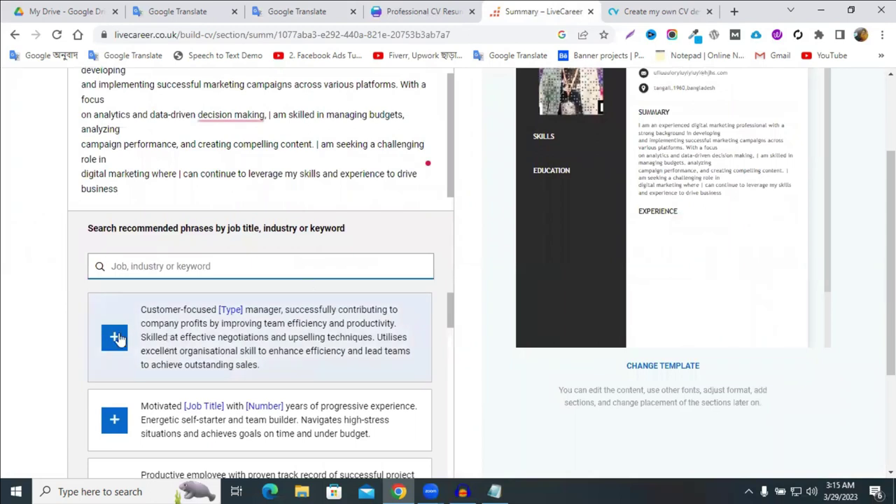
left_click(116, 337)
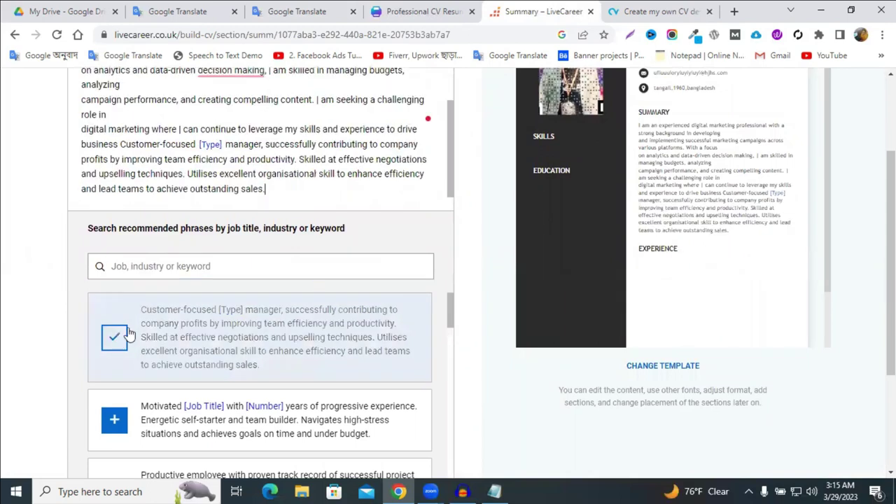
left_click(239, 174, "shift")
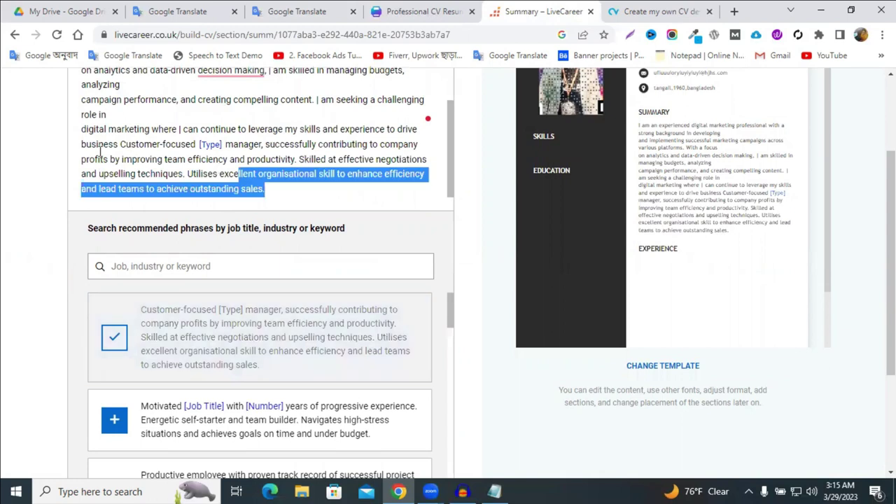
mouse_move(229, 151)
left_mouse_down()
mouse_move(117, 145)
mouse_move(81, 130)
left_mouse_up()
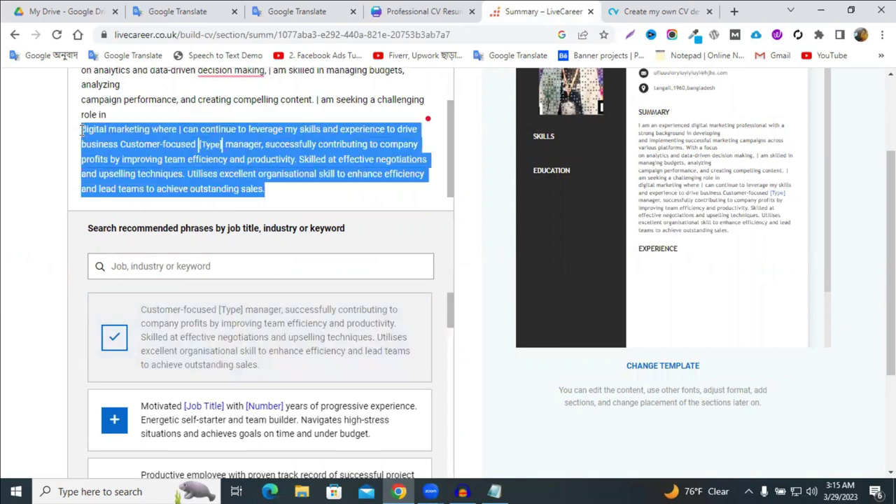
key("BackSpace")
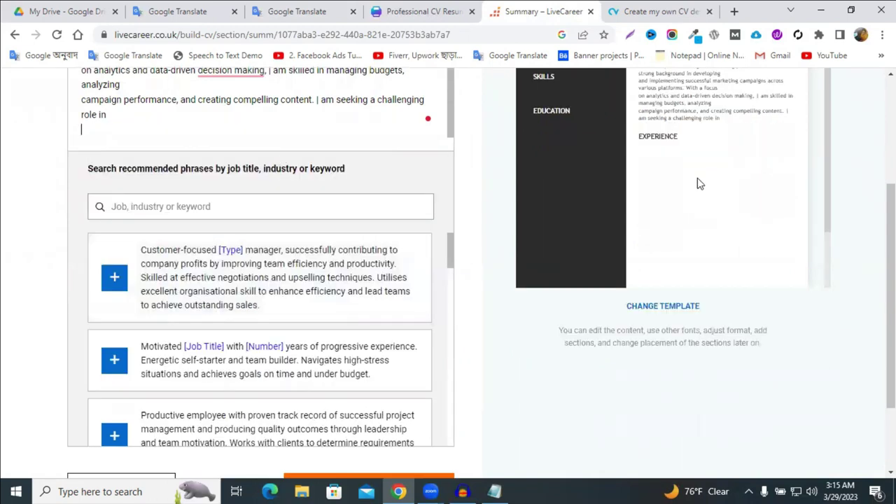
scroll(513, 291, "down", 3)
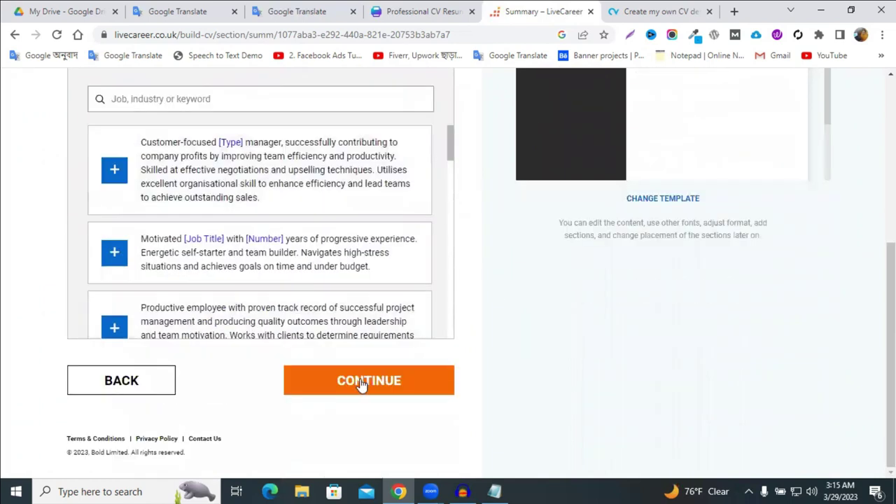
left_click(362, 380)
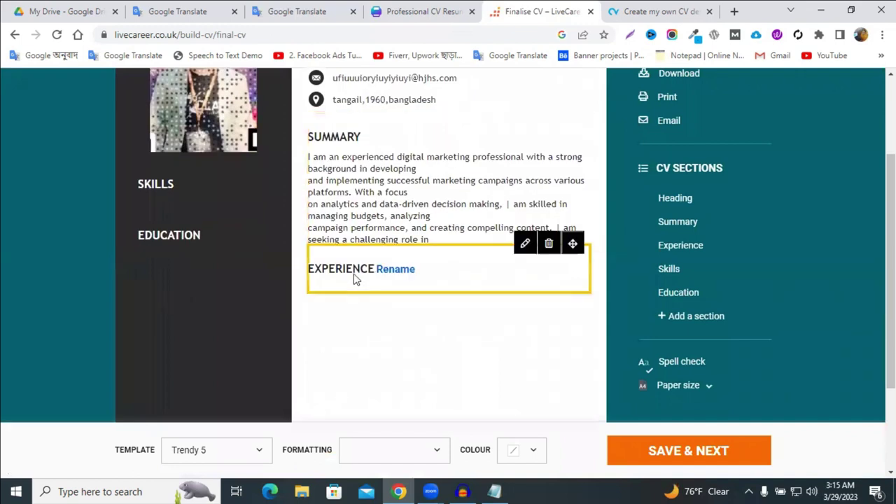
Step: Look over the Experience section, then go back to the CV overview
left_click(354, 278)
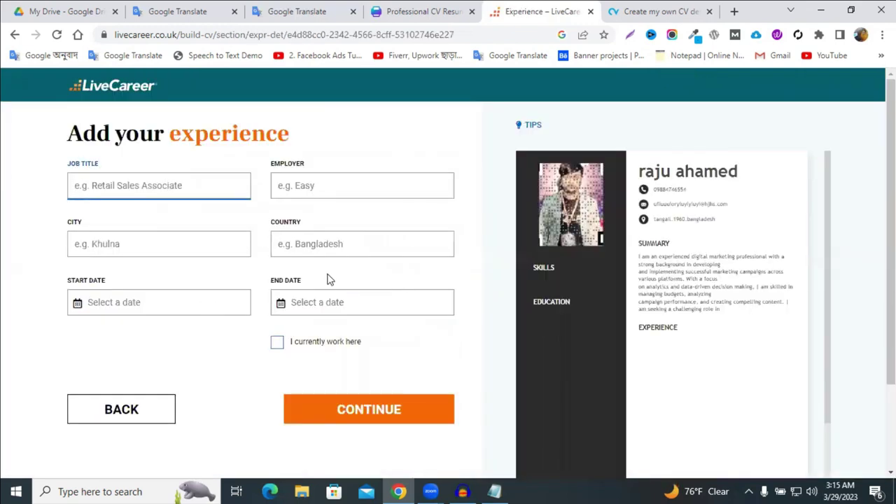
scroll(529, 343, "down", 1)
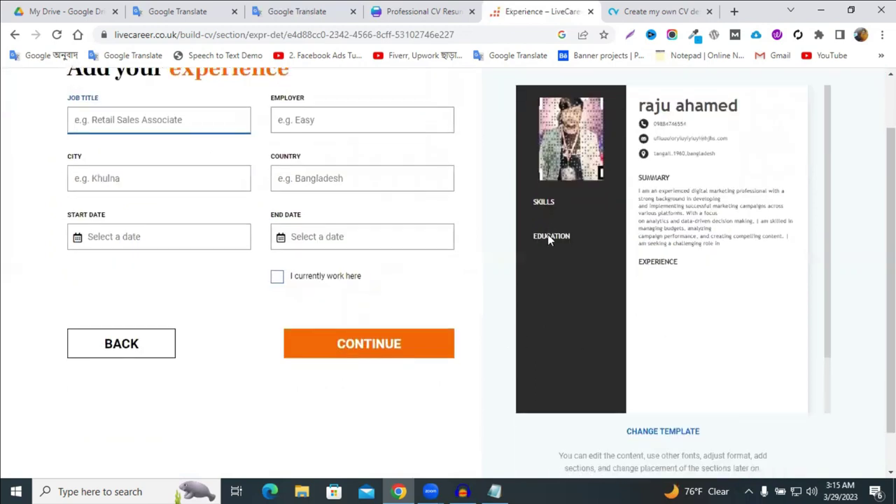
left_click(128, 344)
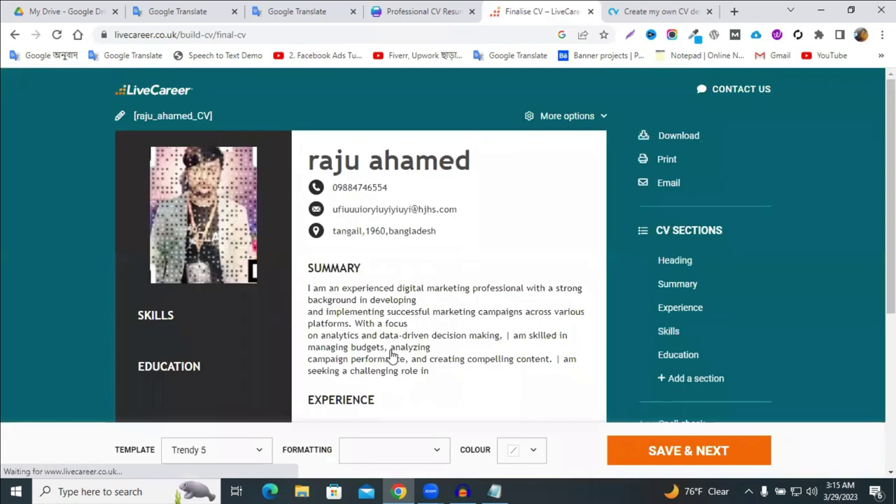
Step: Leave this CV for the dashboard, start a new CV, and answer the CV history question
left_click(147, 95)
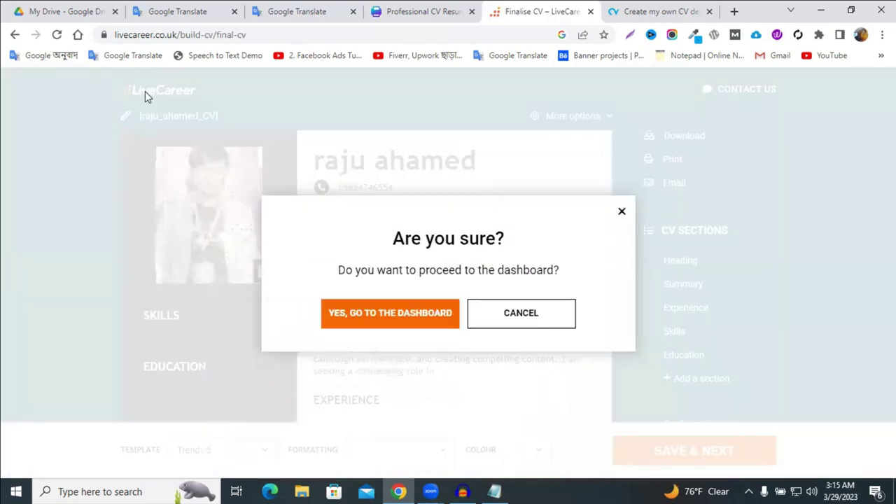
left_click(378, 317)
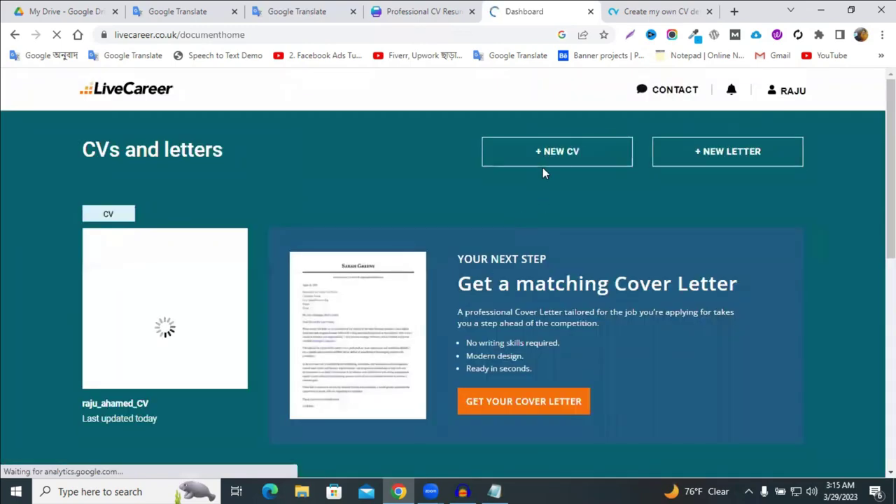
left_click(544, 159)
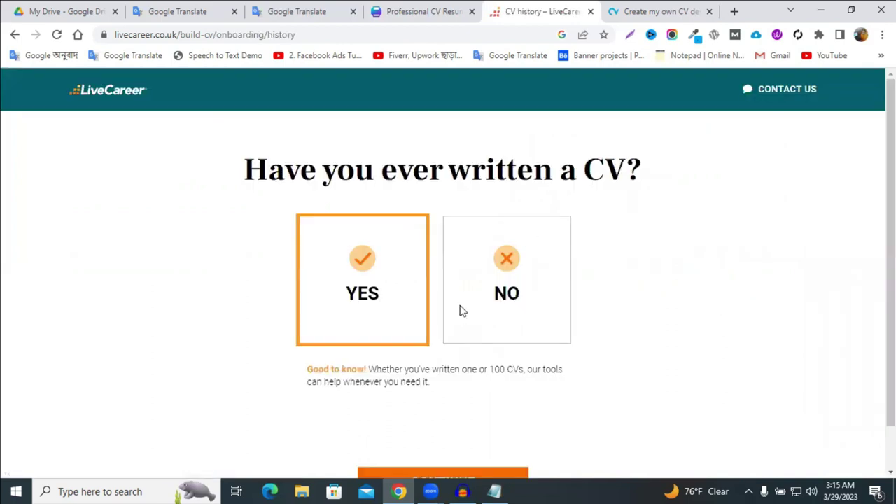
left_click(308, 302)
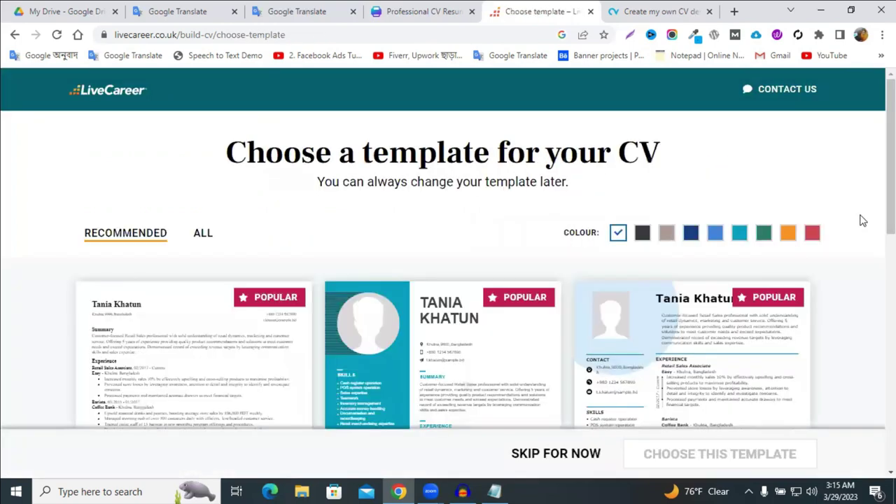
Step: Browse the suggested templates and bring up the full template gallery
scroll(784, 188, "down", 2)
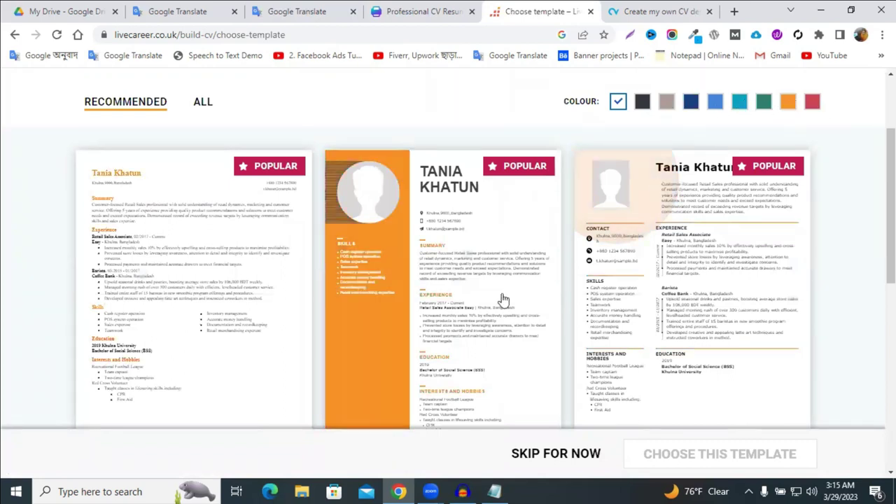
scroll(467, 287, "down", 4)
scroll(461, 239, "up", 3)
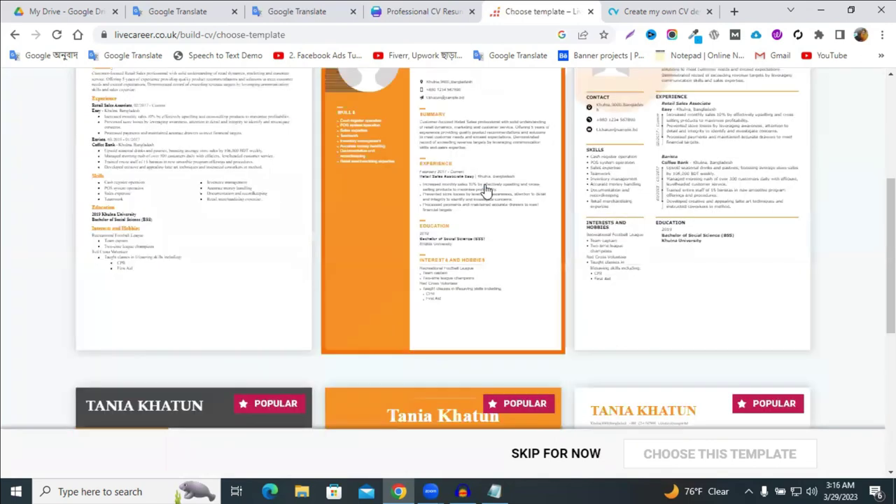
scroll(691, 209, "down", 5)
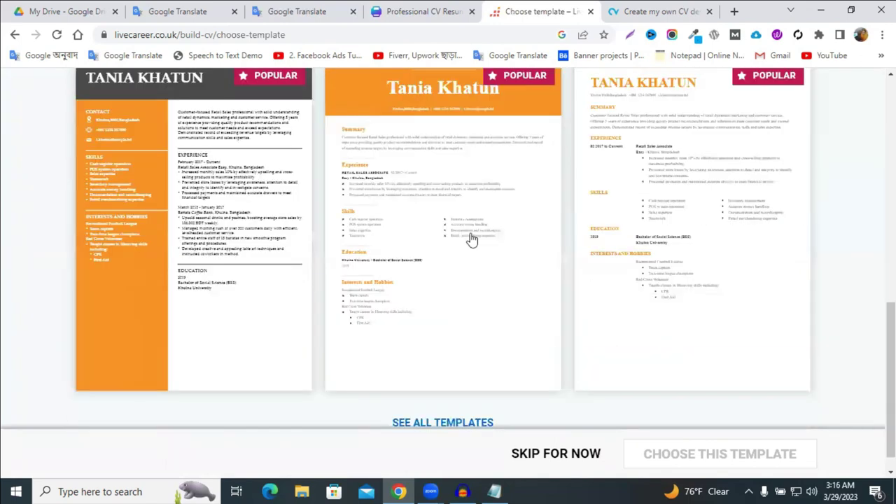
scroll(199, 238, "down", 1)
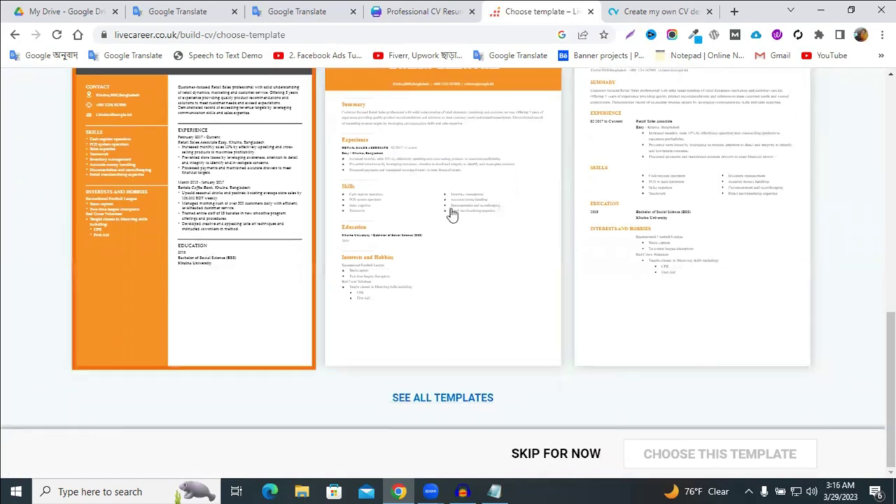
left_click(438, 398)
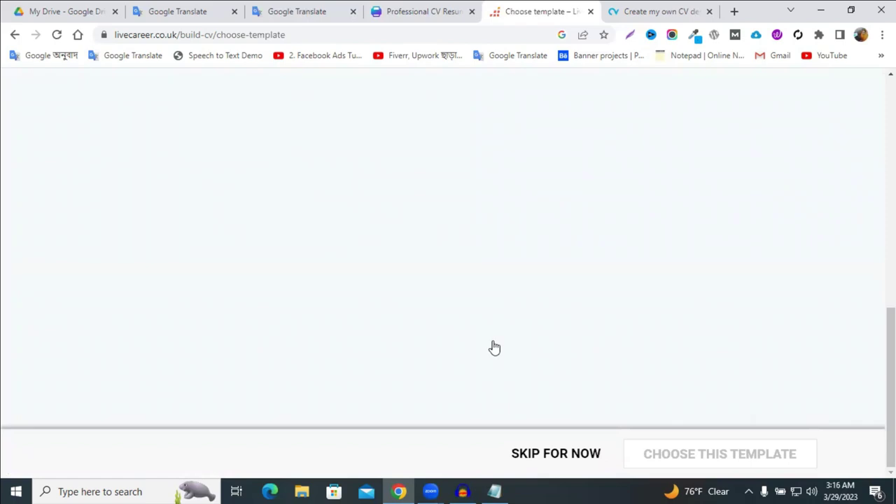
Step: Choose a plain orange-accented template for the second CV
scroll(508, 304, "down", 3)
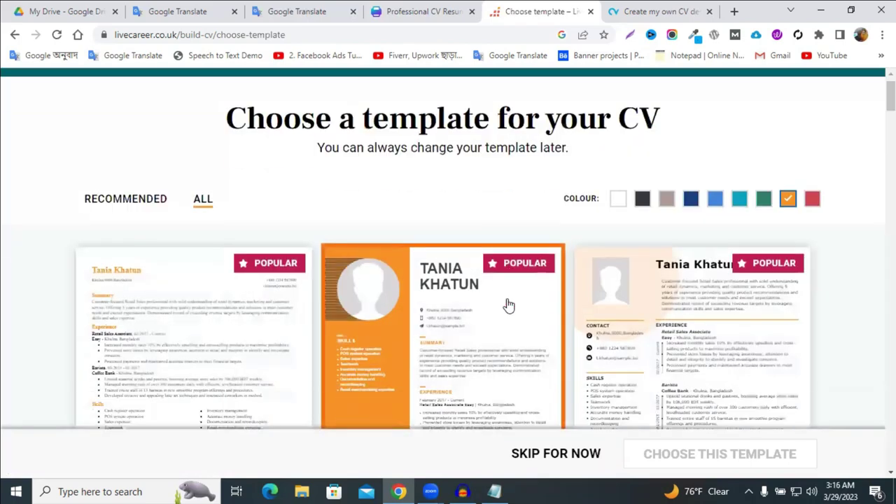
scroll(581, 290, "down", 5)
scroll(583, 294, "down", 5)
scroll(584, 297, "down", 3)
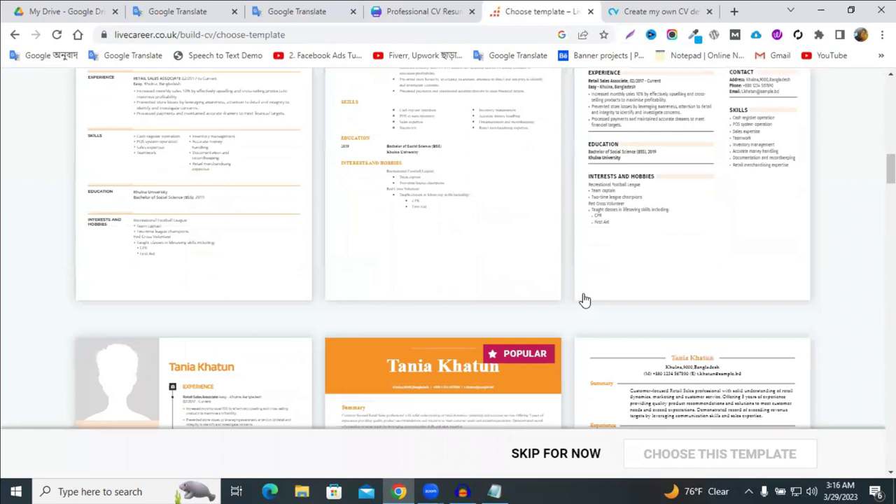
scroll(587, 302, "down", 3)
scroll(586, 303, "down", 5)
scroll(306, 315, "down", 4)
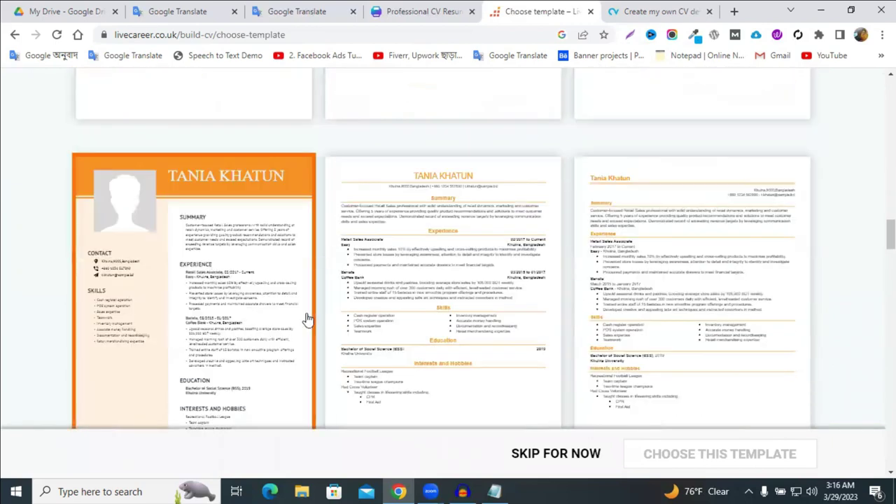
scroll(426, 308, "down", 1)
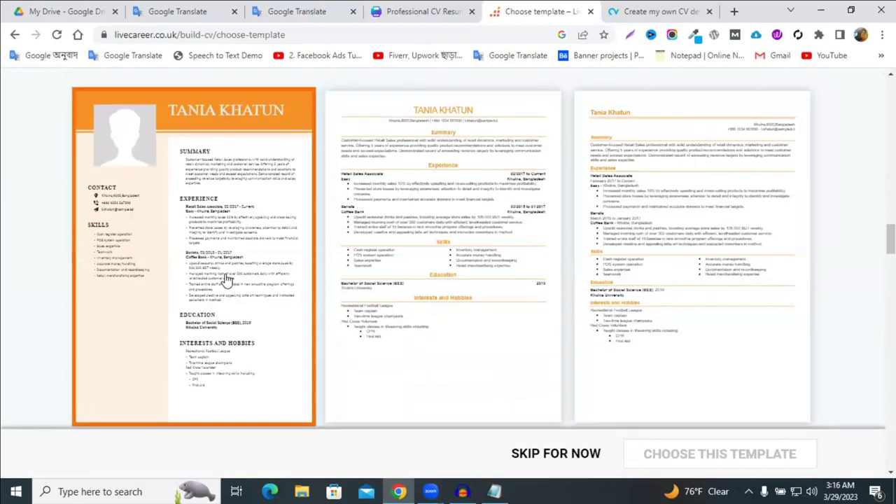
left_click(375, 255)
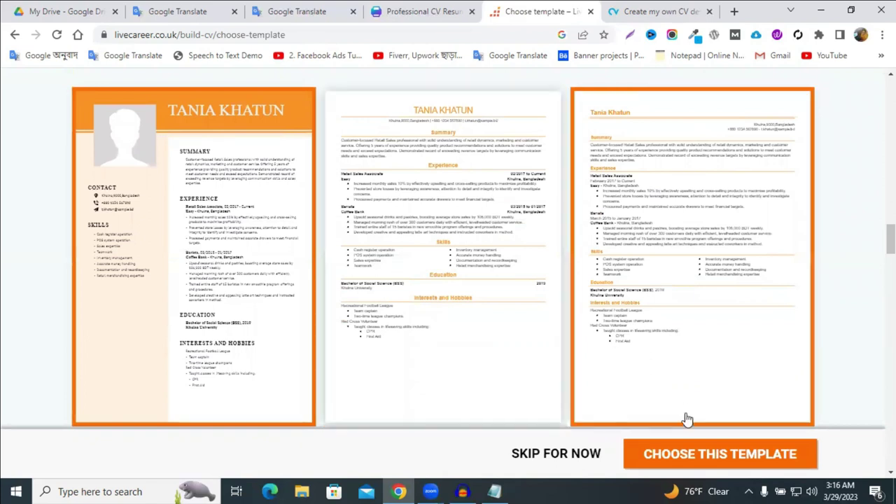
left_click(661, 455)
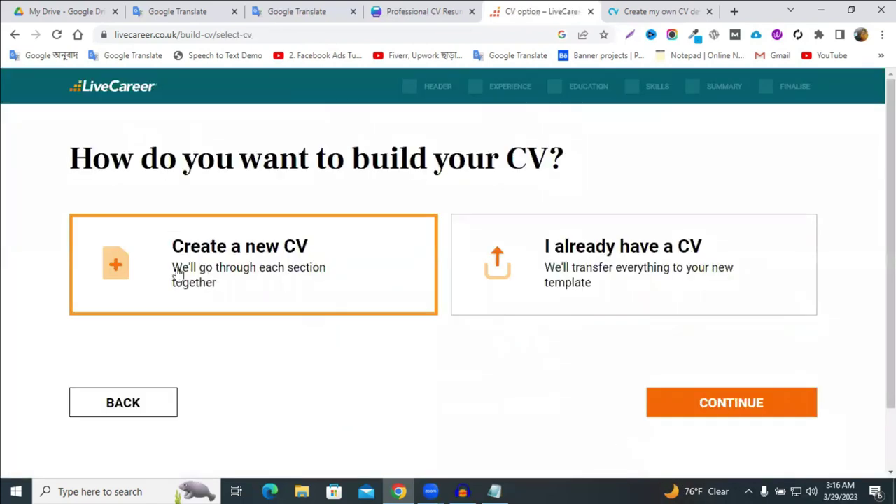
Step: Build the CV from scratch, review the contact header form, then move to the CVDesignR tab
left_click(690, 406)
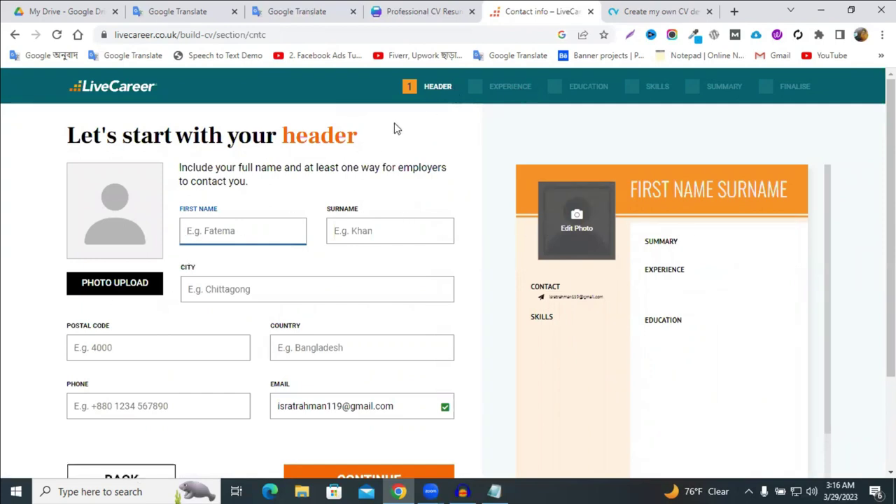
scroll(272, 306, "down", 2)
scroll(372, 312, "up", 2)
scroll(259, 347, "down", 2)
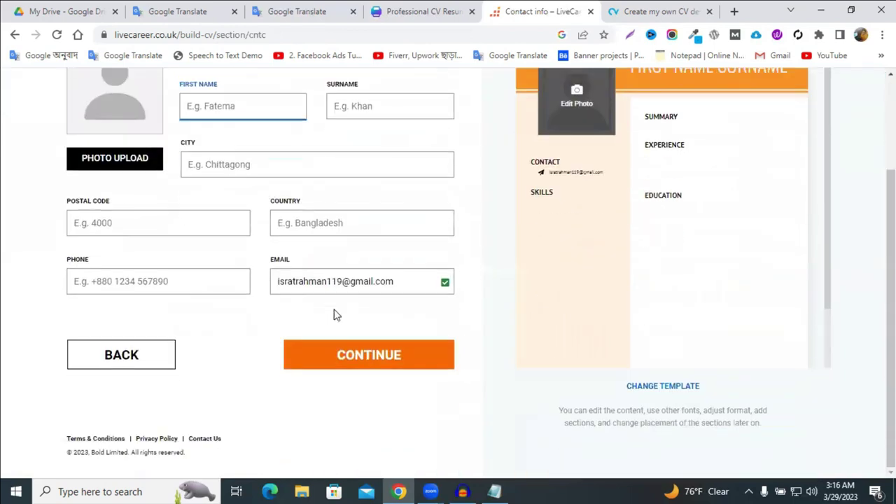
scroll(697, 100, "up", 2)
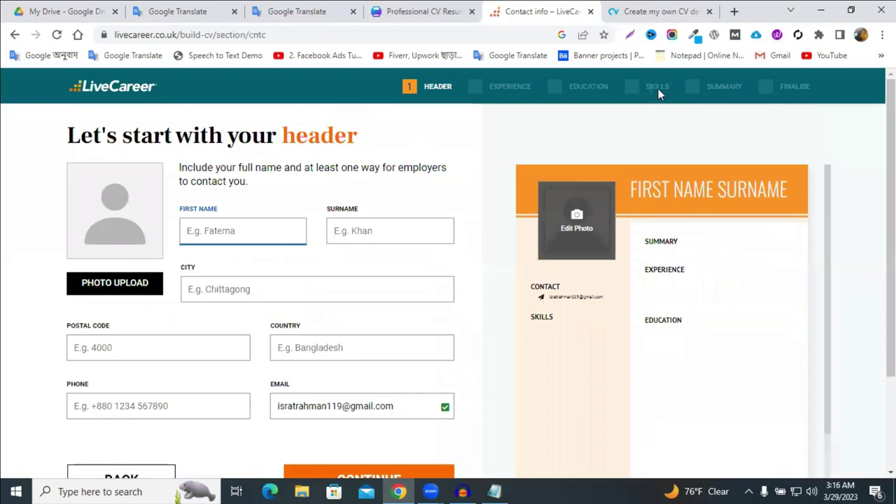
scroll(775, 99, "down", 2)
scroll(774, 98, "up", 2)
scroll(344, 304, "down", 2)
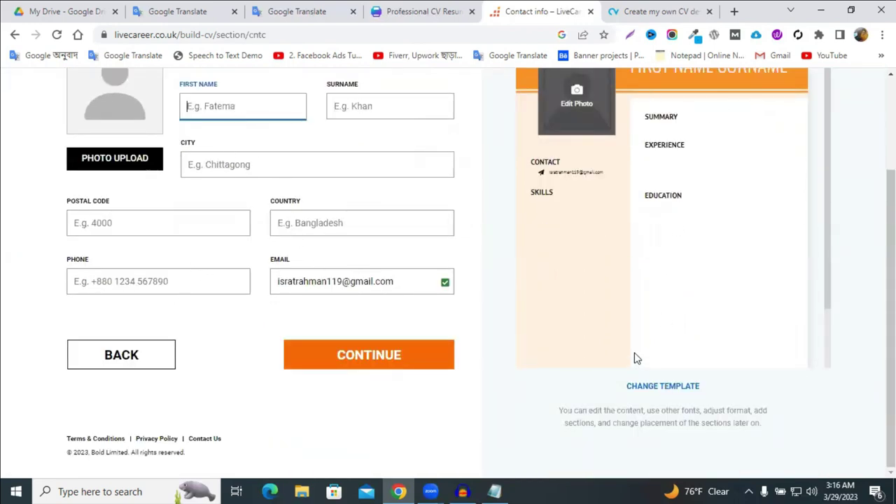
scroll(619, 304, "up", 2)
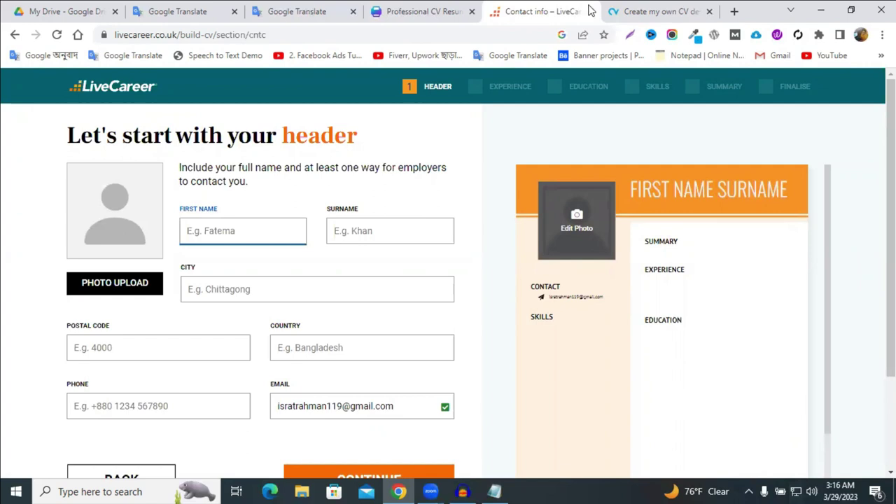
left_click(651, 11)
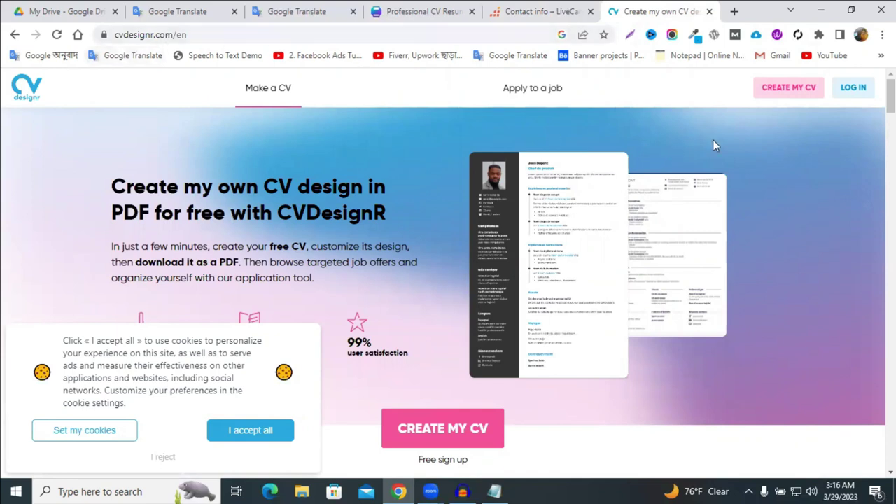
Step: Go from Create my CV to the Log in page, accept cookies, and sign in with Google
left_click(420, 430)
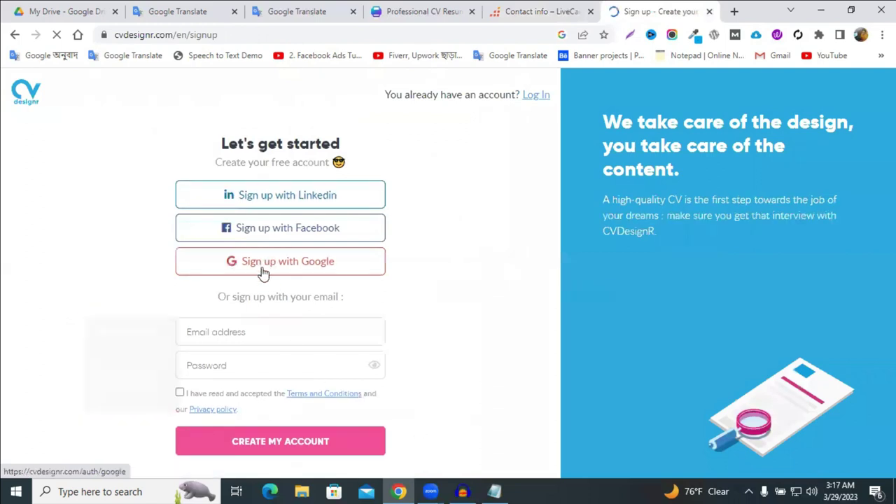
left_click(534, 102)
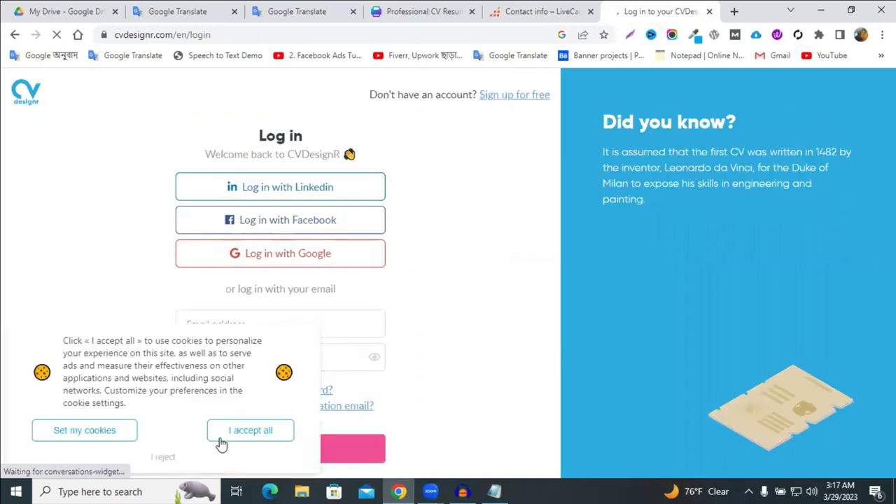
left_click(221, 444)
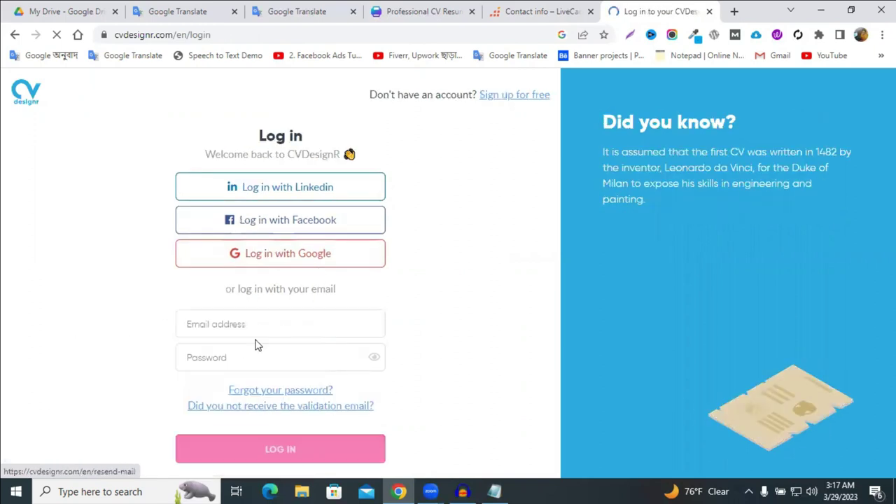
left_click(285, 259)
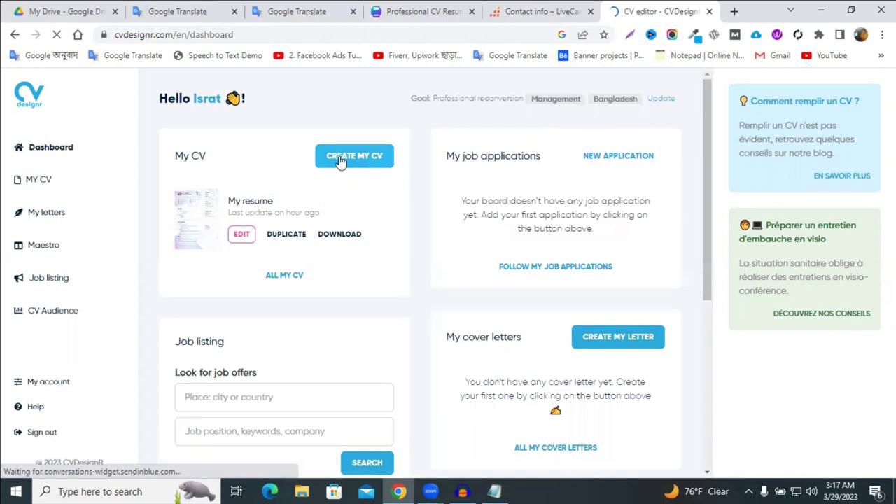
Step: Create a CV named 'digital marketing manager' with the position Management assistant
left_click(340, 157)
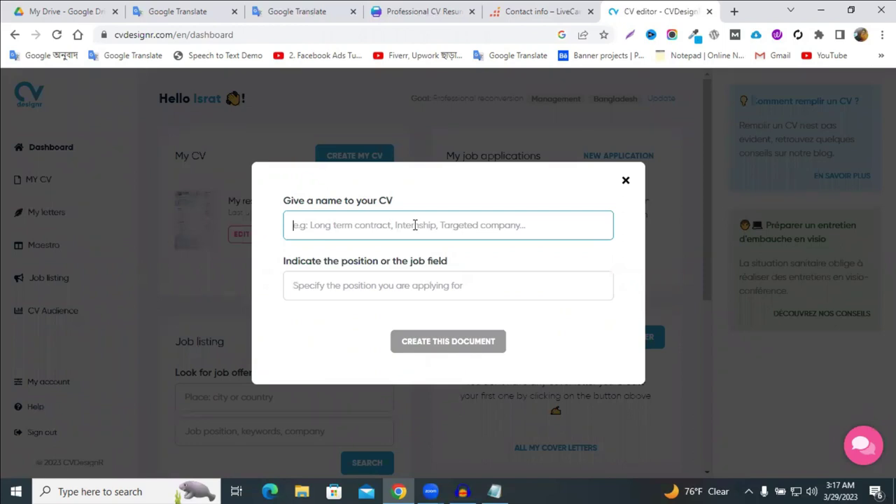
type("digital marketing manager")
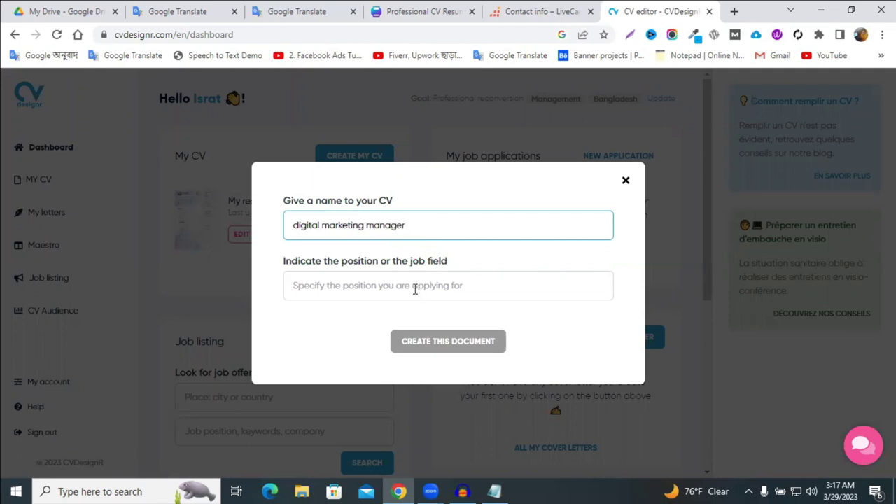
left_click(414, 288)
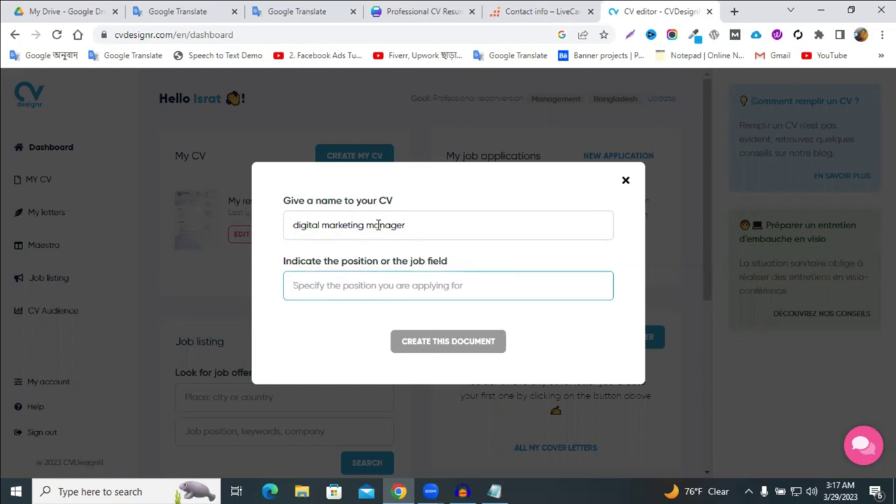
type("mana")
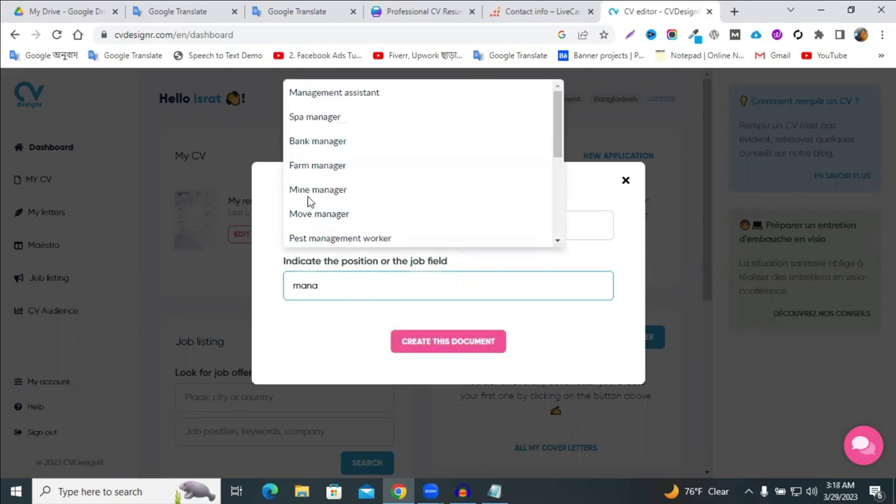
left_click(385, 98)
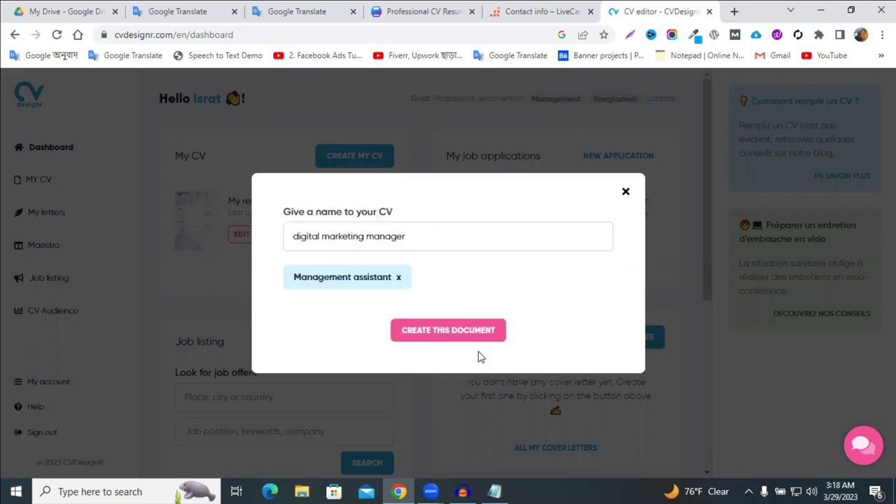
left_click(434, 336)
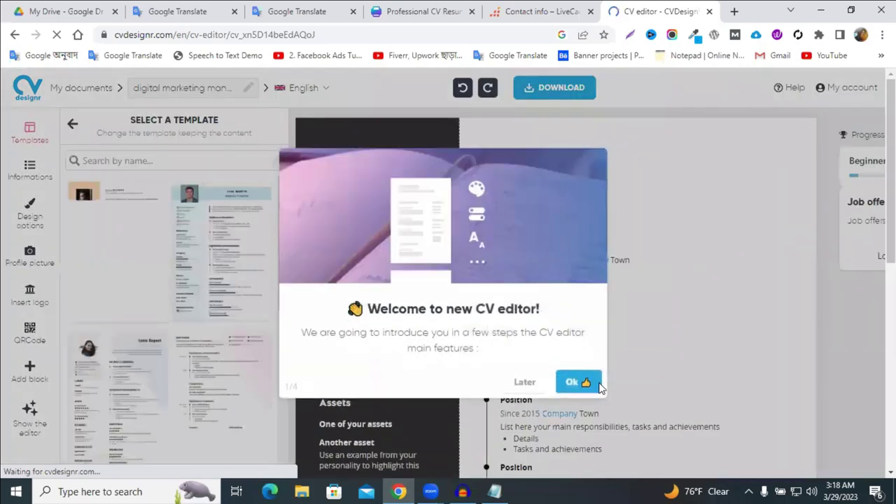
Step: Dismiss the editor's welcome tour and browse the Templates panel
left_click(584, 384)
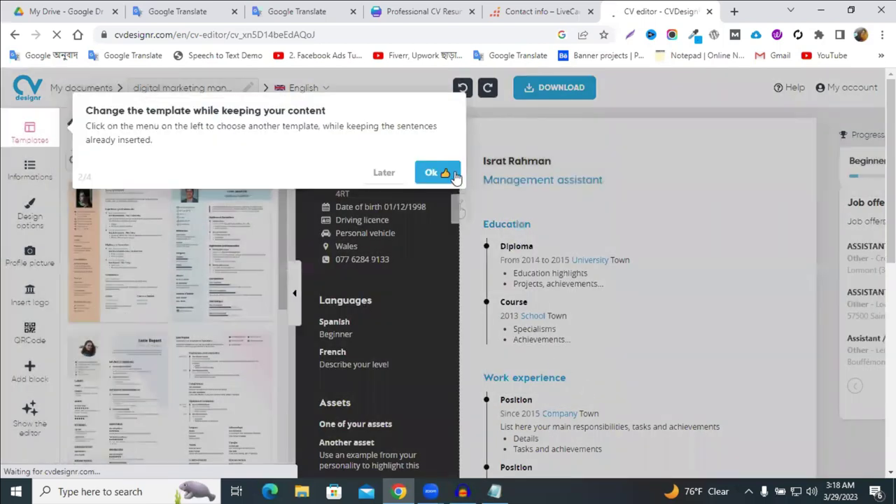
left_click(448, 171)
left_click(358, 238)
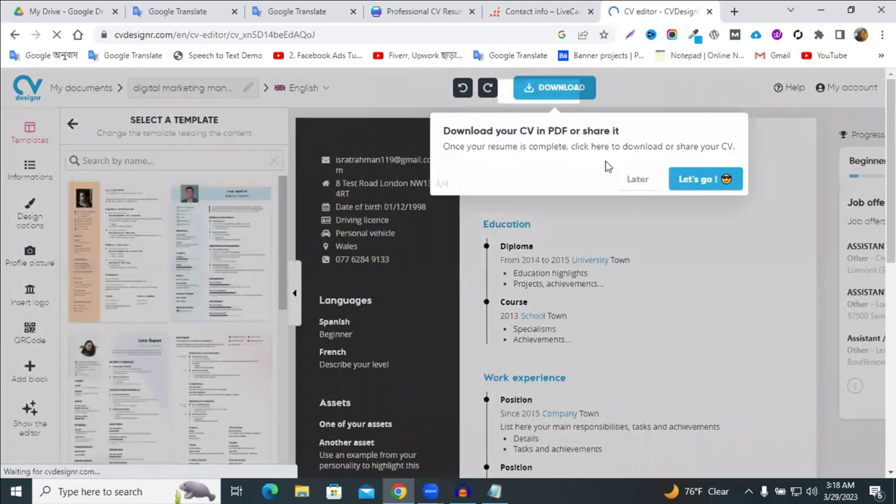
left_click(694, 181)
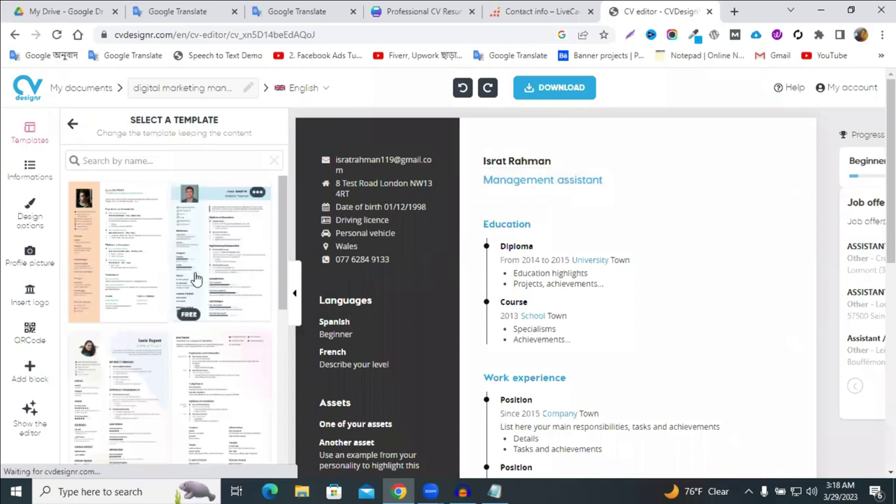
scroll(228, 273, "down", 3)
scroll(231, 277, "down", 3)
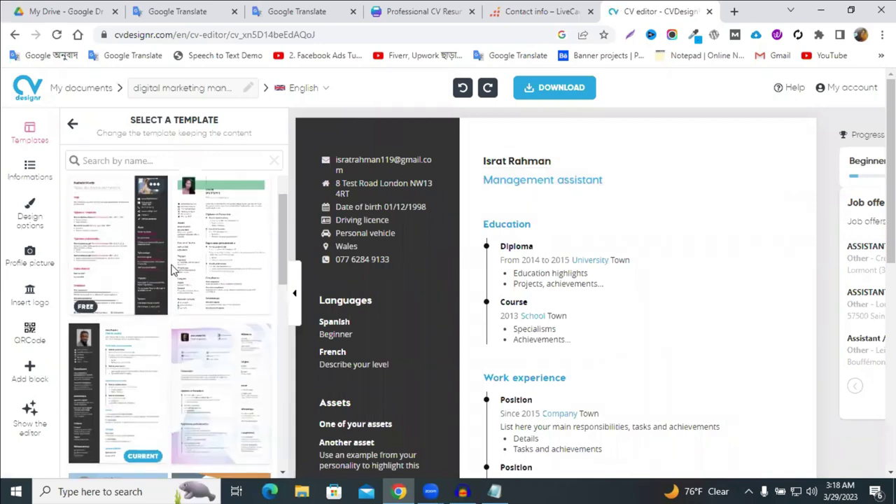
scroll(187, 302, "down", 2)
scroll(187, 309, "down", 2)
scroll(189, 310, "down", 2)
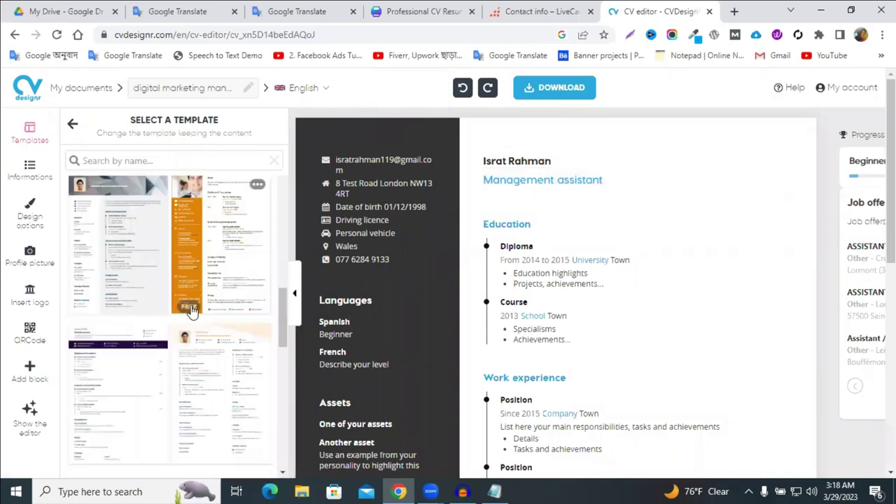
scroll(192, 312, "down", 2)
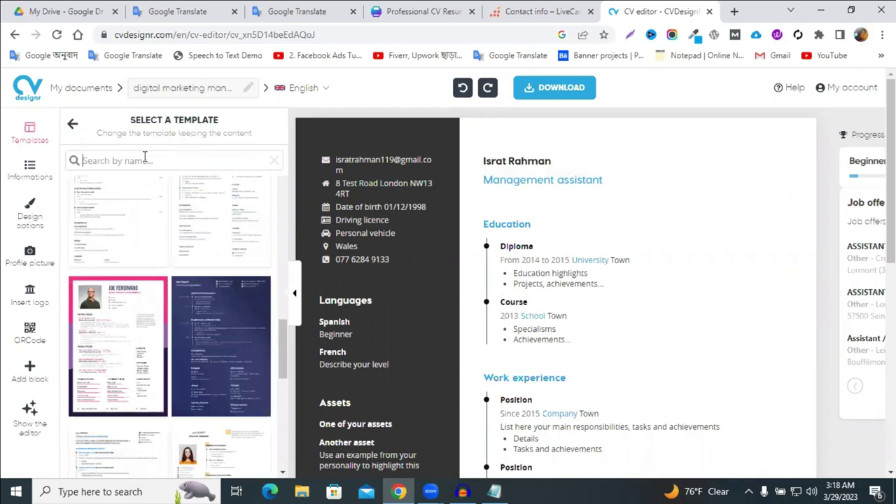
Step: Clear the 'di' template search and apply the light pastel template
type("di")
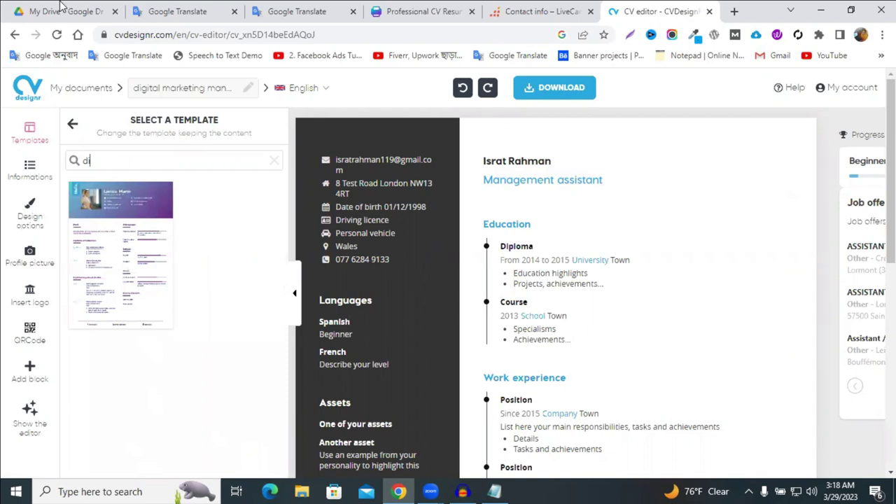
double_click(125, 161)
key("BackSpace")
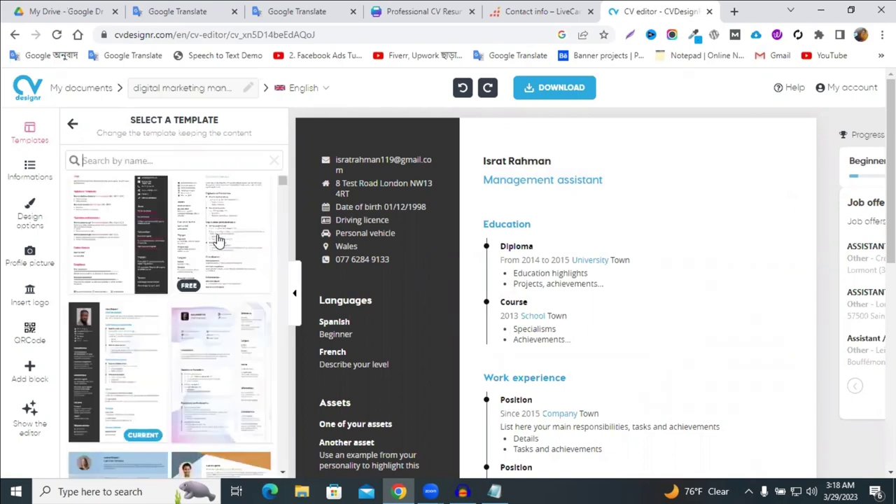
scroll(217, 240, "down", 2)
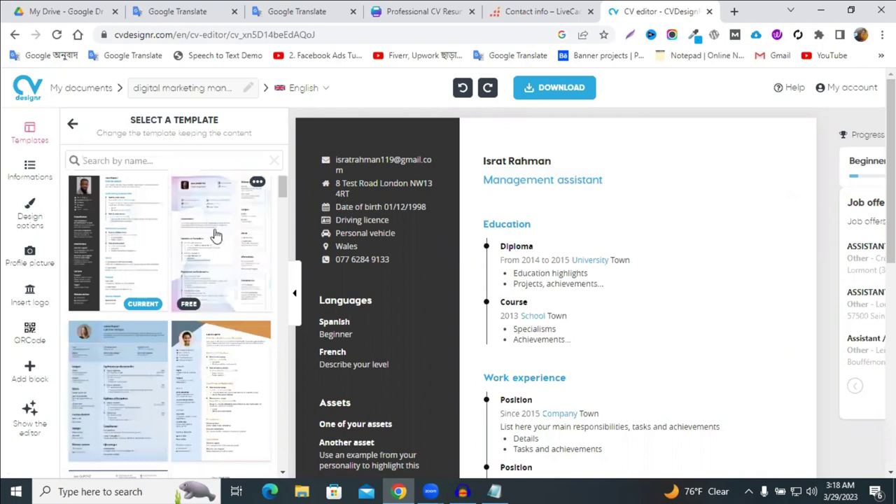
left_click(217, 237)
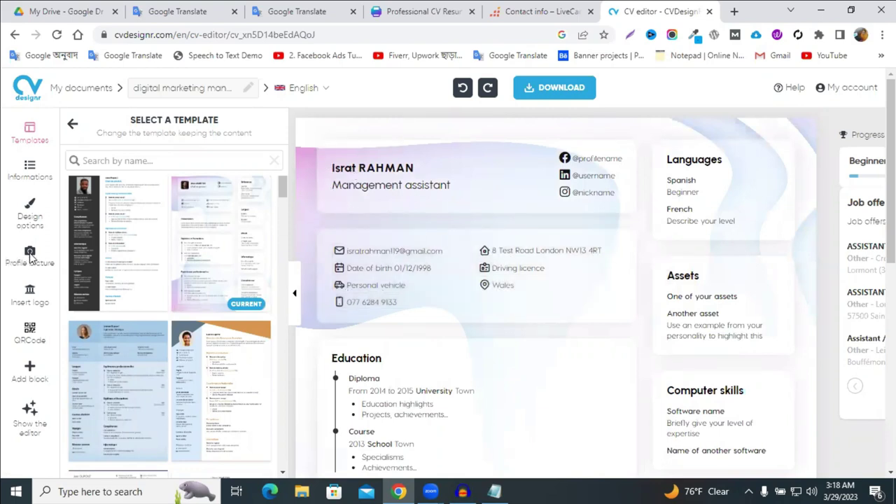
left_click(30, 256)
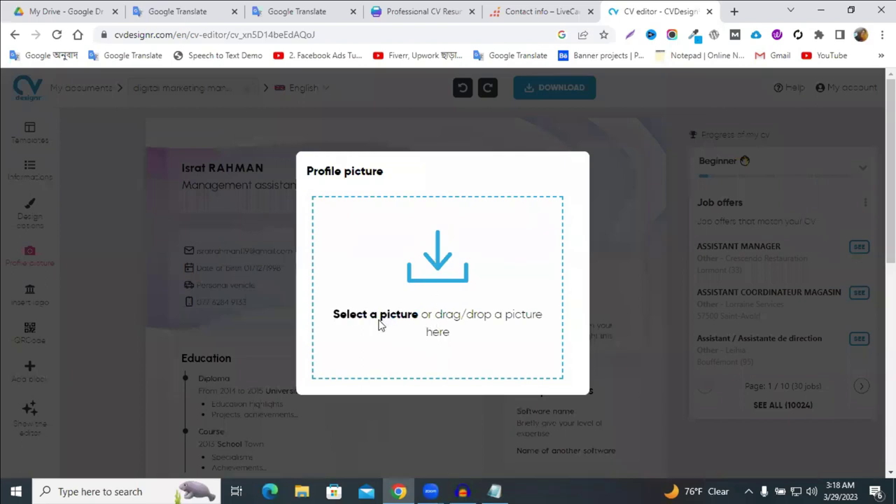
Step: Upload the photo from the Downloads folder and add it as the CV's profile picture
left_click(379, 317)
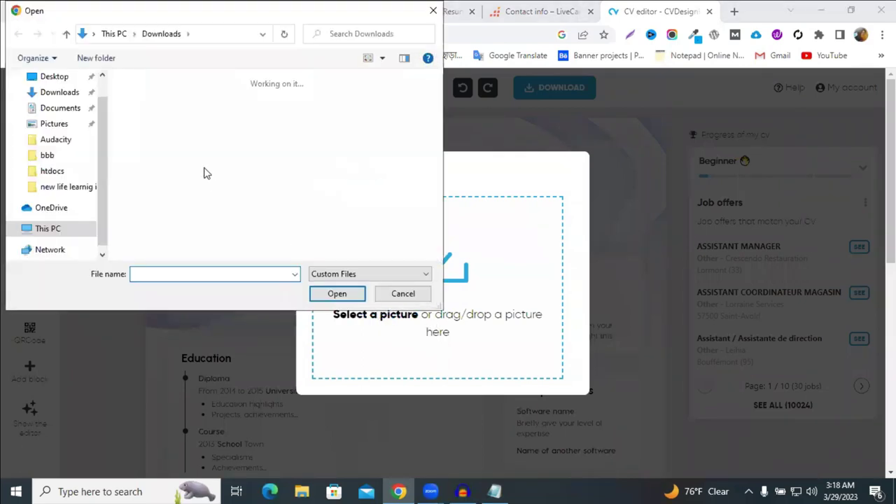
left_click(143, 113)
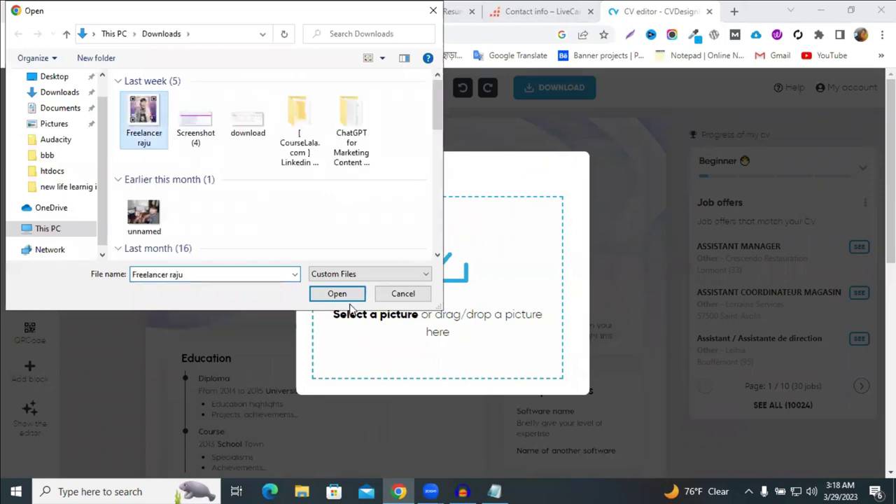
left_click(337, 294)
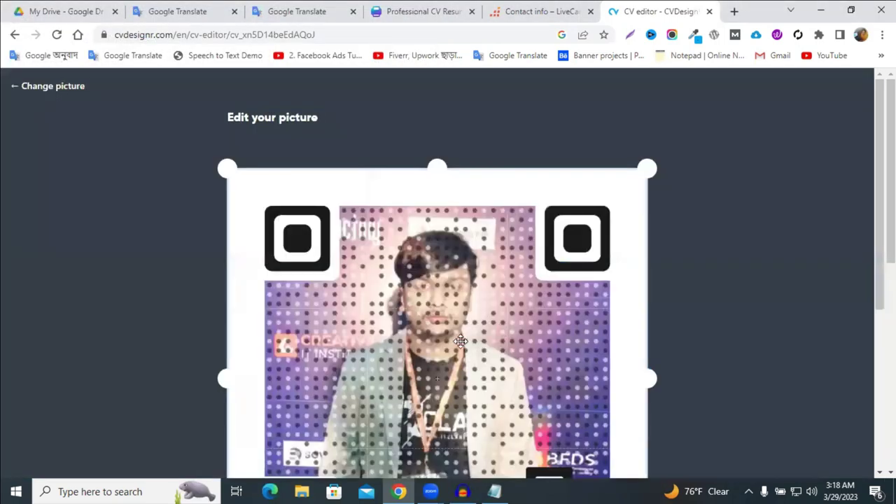
scroll(719, 406, "down", 4)
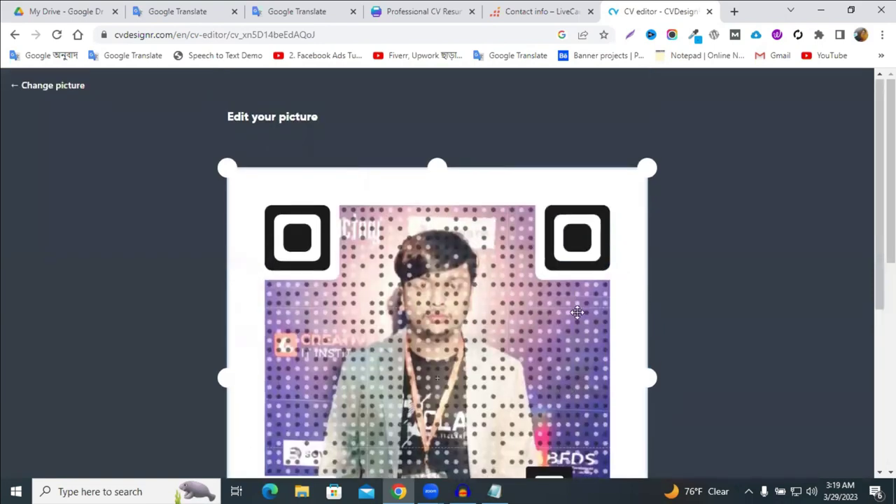
scroll(577, 313, "down", 4)
left_click(448, 462)
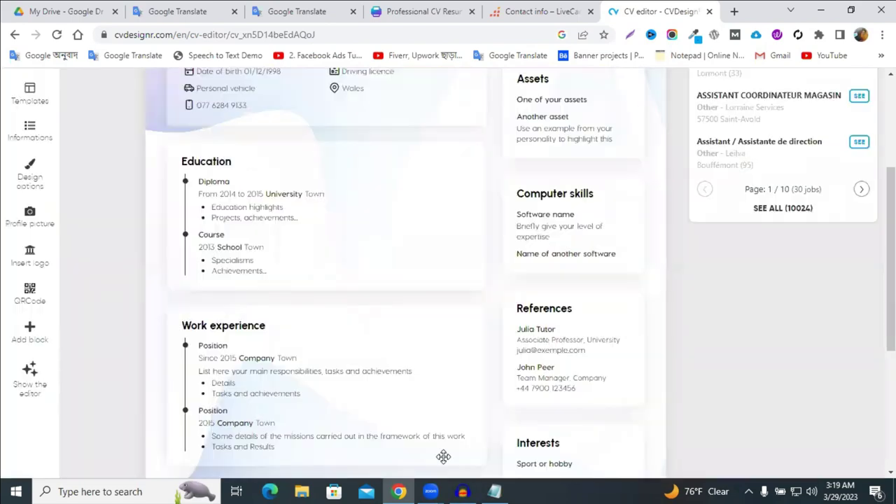
scroll(798, 346, "up", 3)
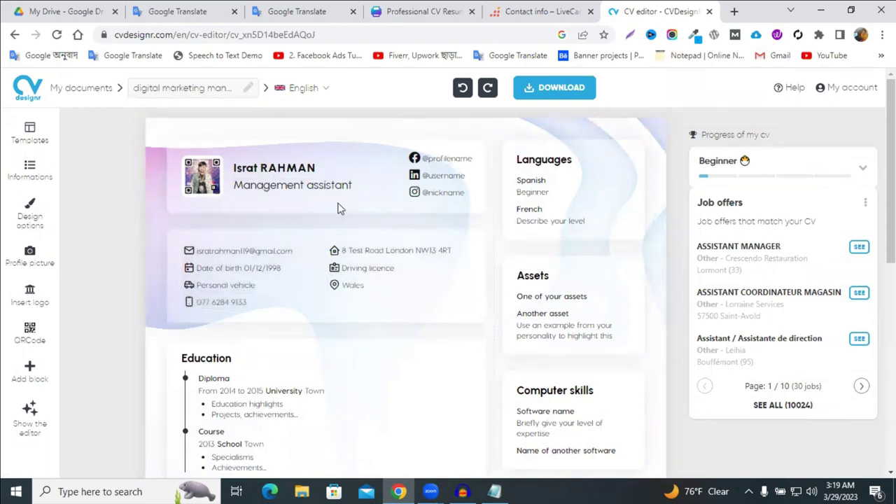
left_click(301, 171)
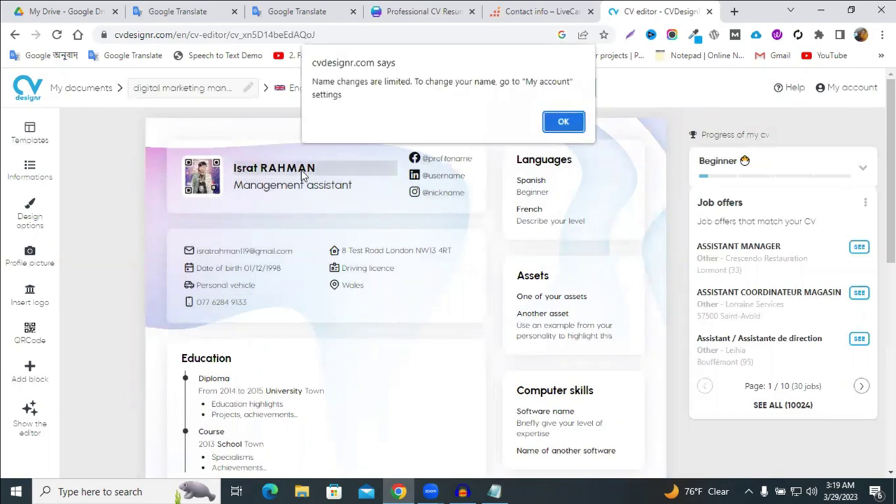
left_click(564, 122)
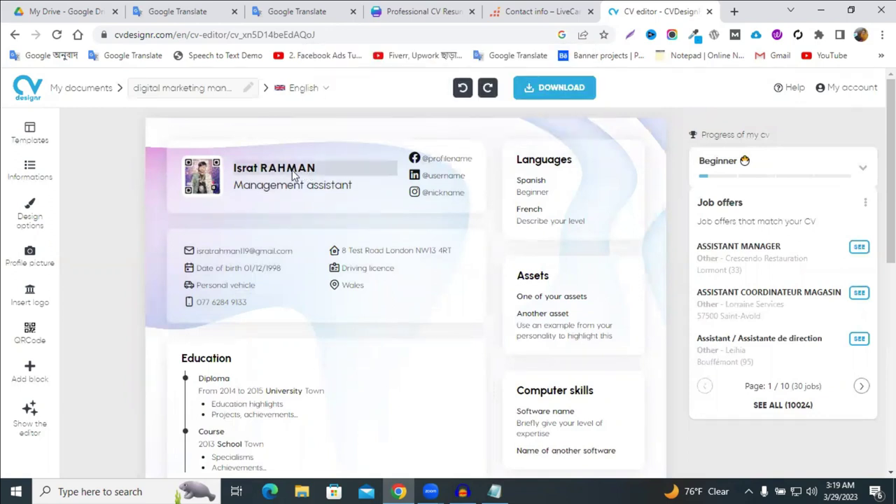
left_click(294, 175)
left_click(564, 122)
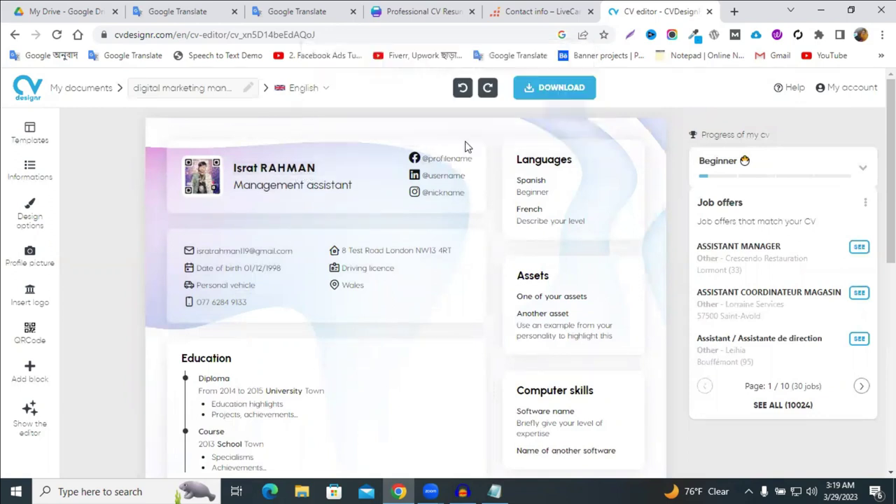
left_click(260, 168)
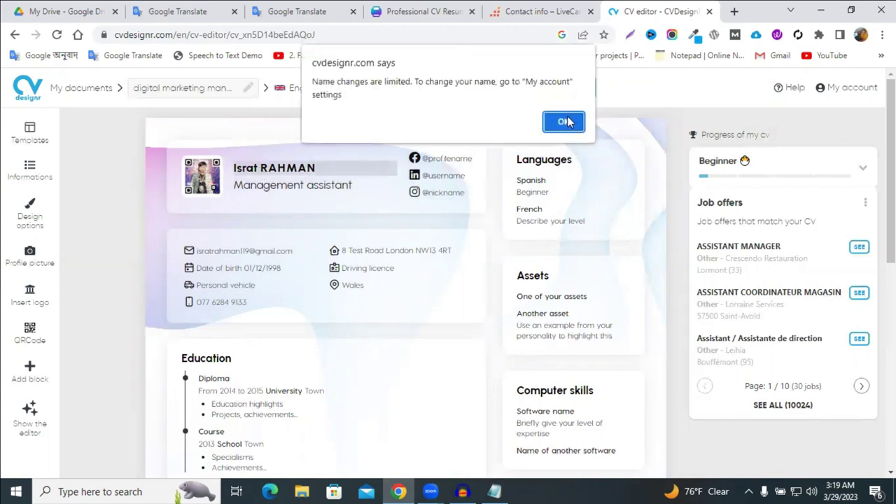
left_click(564, 121)
mouse_move(443, 175)
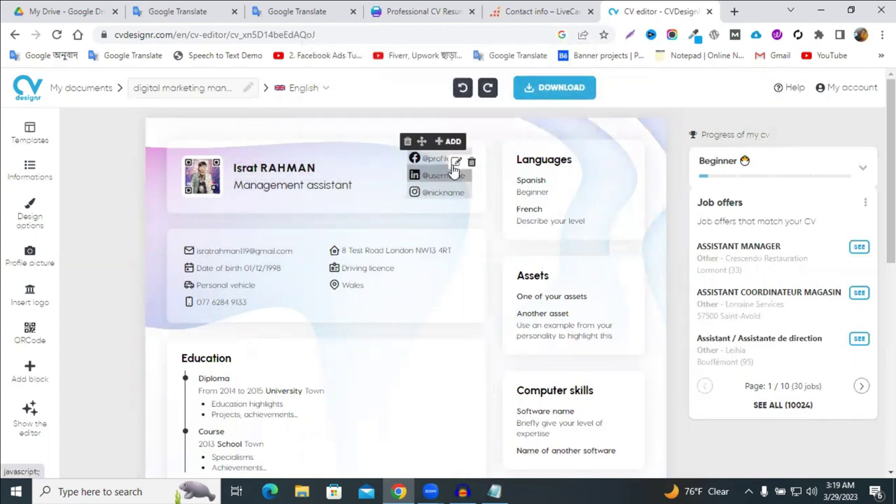
left_click(455, 165)
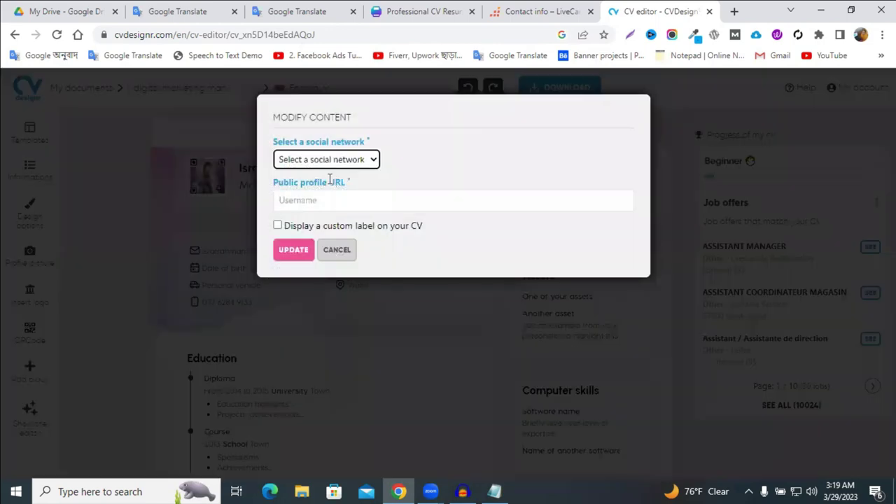
left_click(324, 200)
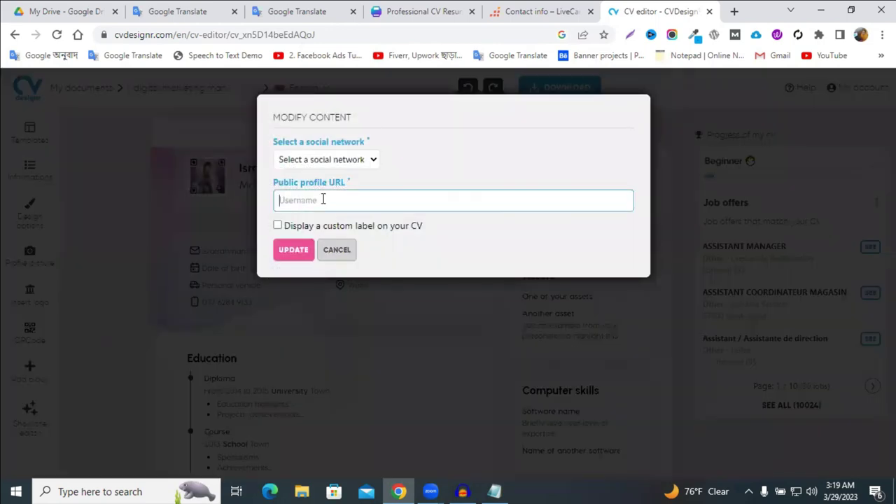
left_click(335, 250)
mouse_move(443, 175)
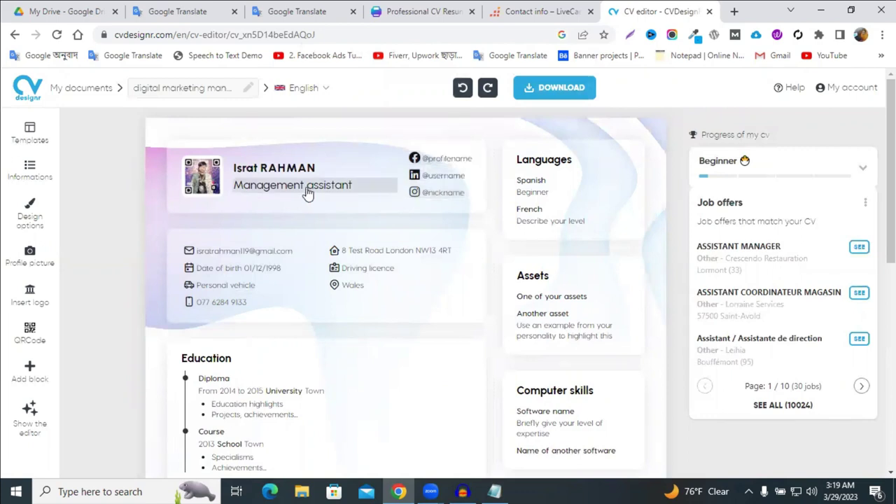
Step: Open the Informations panel and review its position, email, mobile, address and birth-date fields
left_click(30, 171)
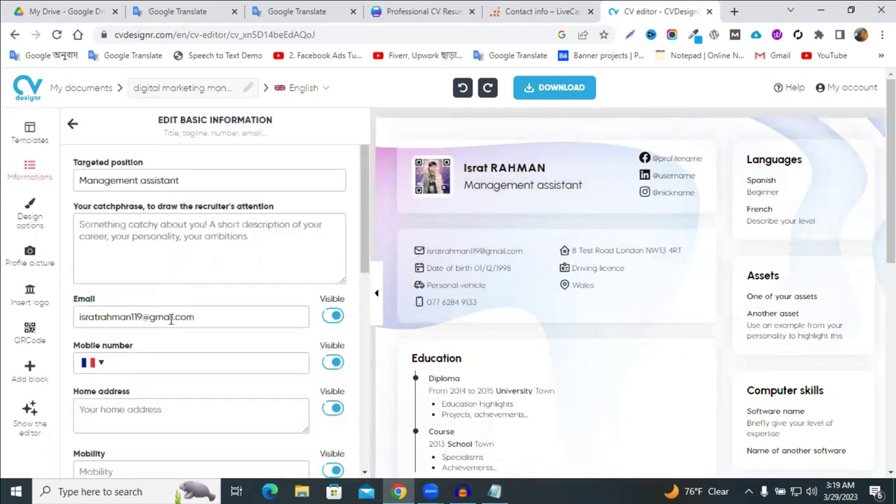
scroll(201, 316, "down", 3)
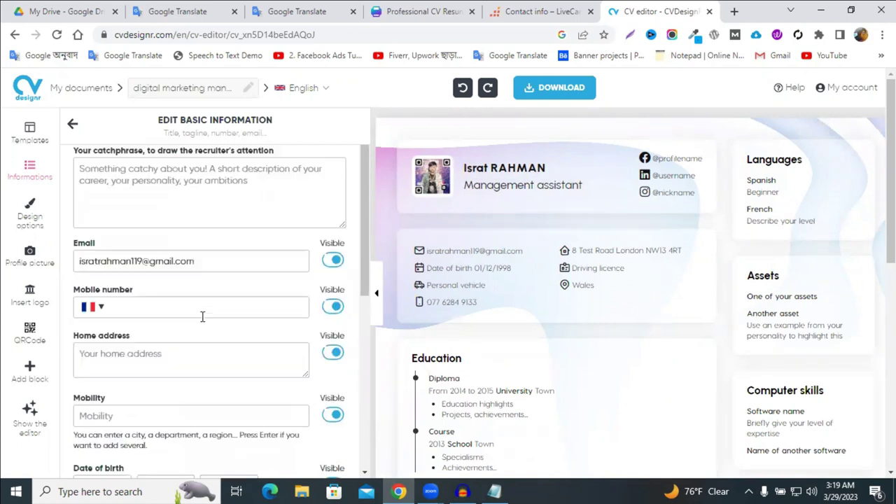
scroll(122, 199, "down", 2)
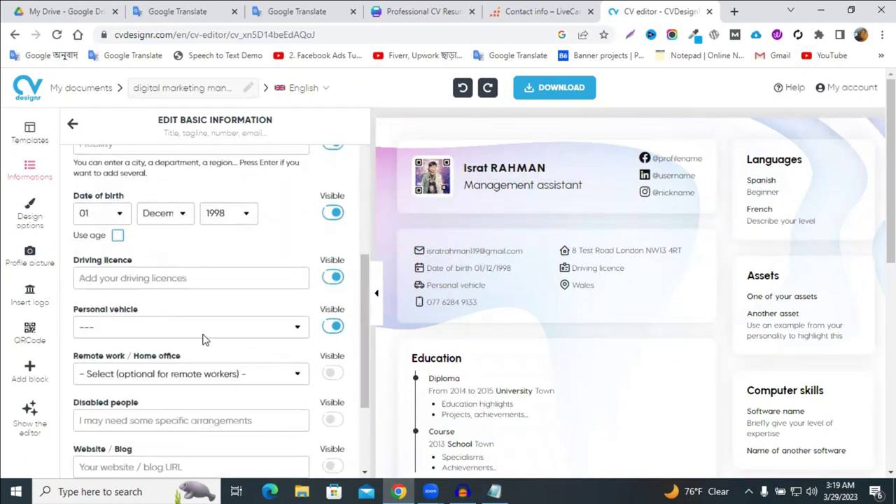
scroll(202, 337, "down", 3)
scroll(192, 312, "down", 3)
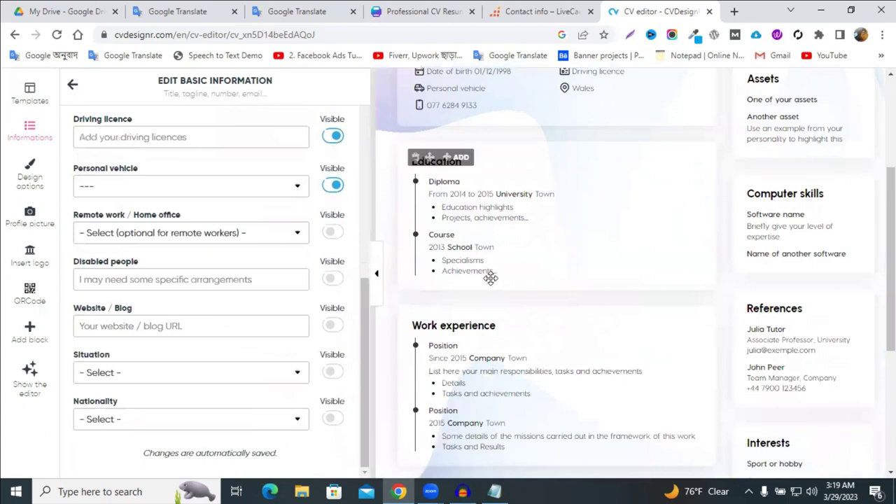
scroll(344, 257, "up", 5)
scroll(186, 314, "up", 3)
scroll(187, 315, "up", 5)
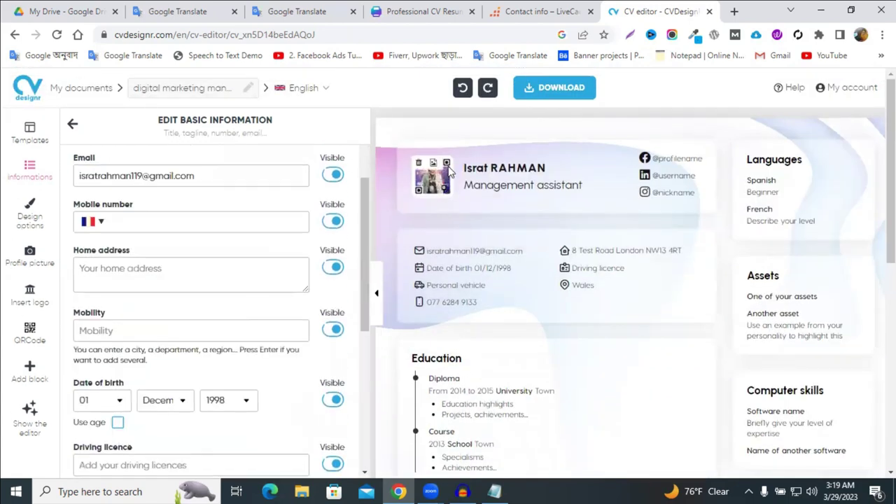
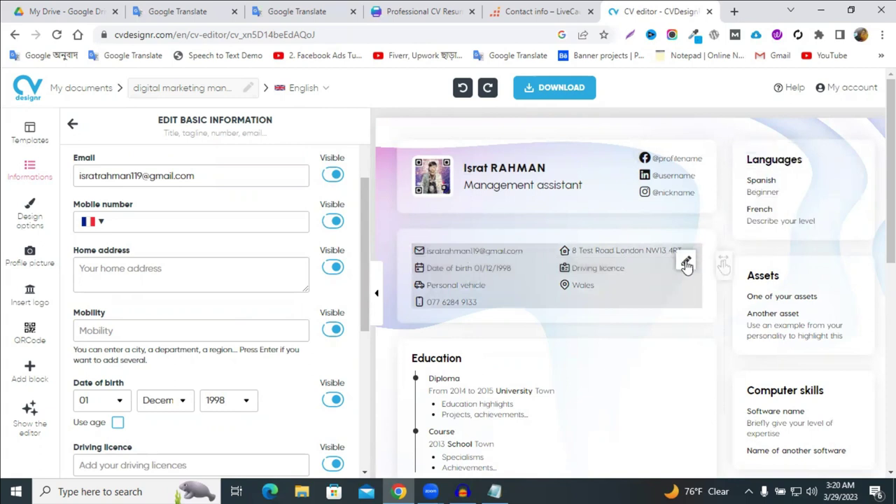
Step: Browse the CV templates, then return to editing the basic information
left_click(29, 133)
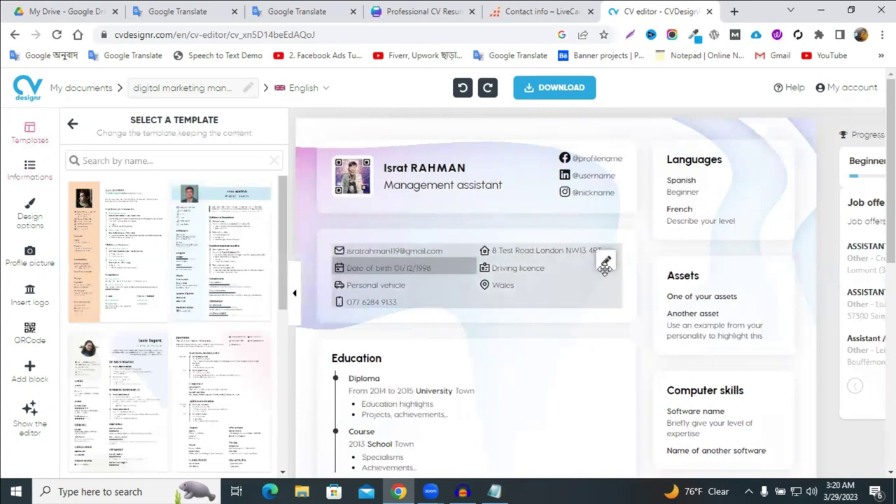
left_click(606, 265)
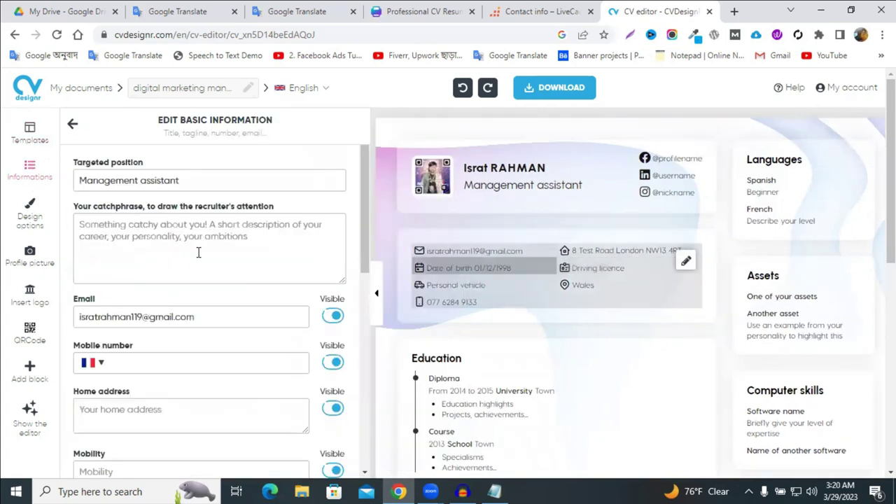
scroll(166, 154, "down", 5)
scroll(146, 301, "down", 1)
scroll(147, 308, "down", 1)
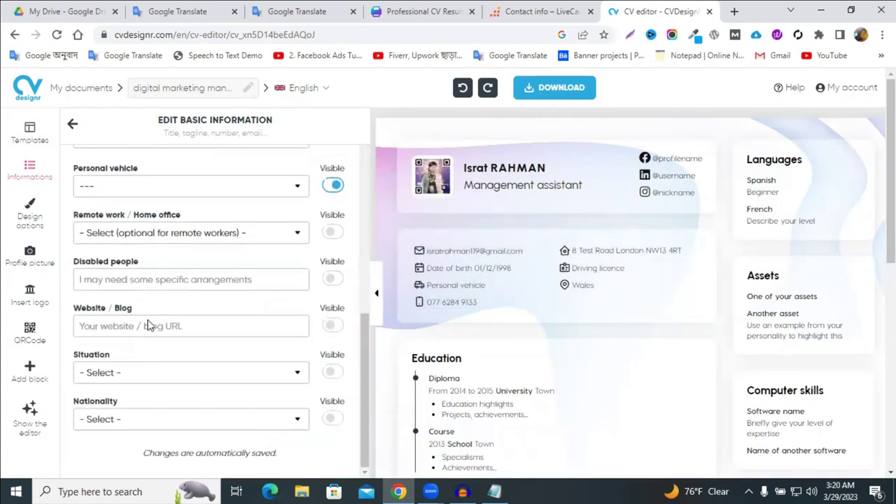
scroll(523, 181, "down", 3)
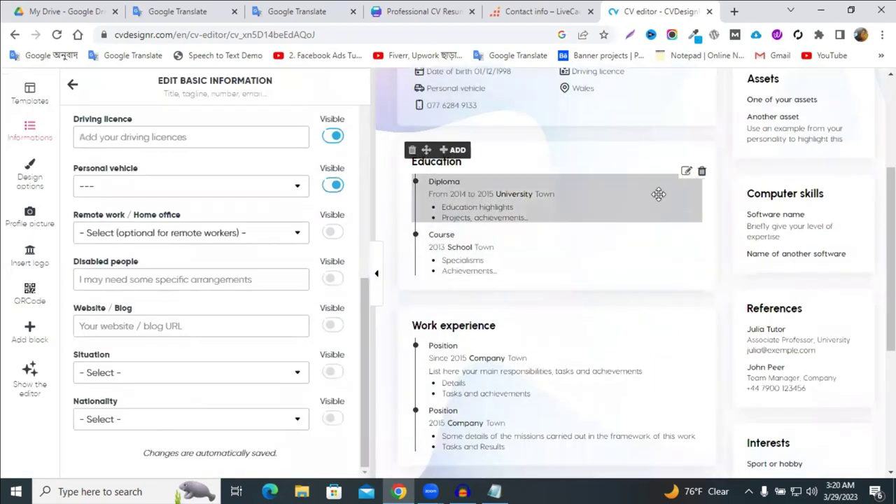
mouse_move(556, 396)
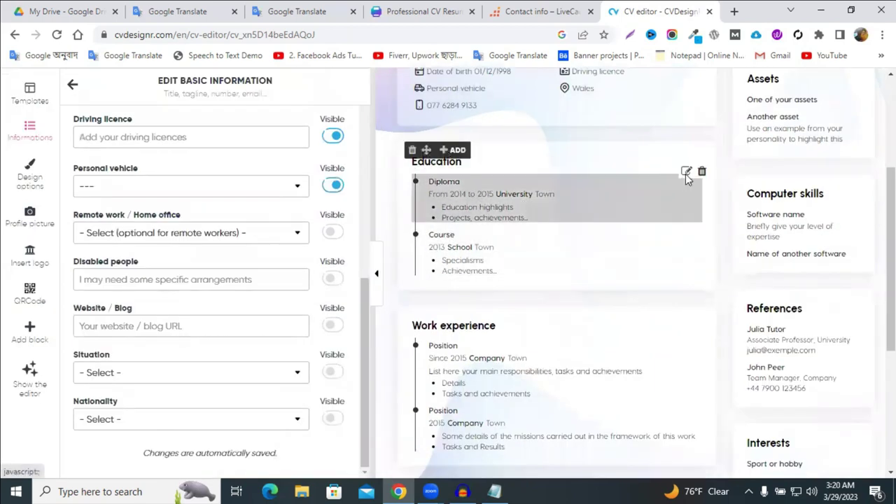
Step: Open the Diploma entry under Education, then leave it without changes
left_click(687, 172)
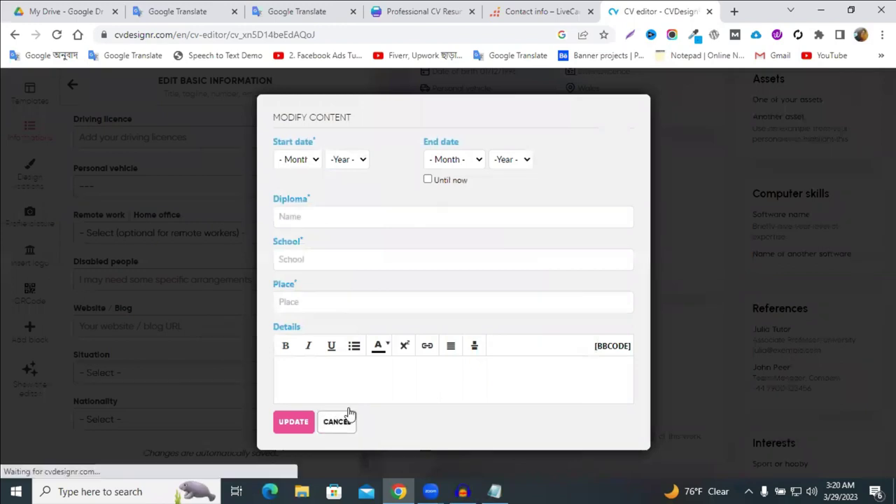
left_click(343, 420)
scroll(799, 355, "down", 4)
scroll(797, 357, "up", 10)
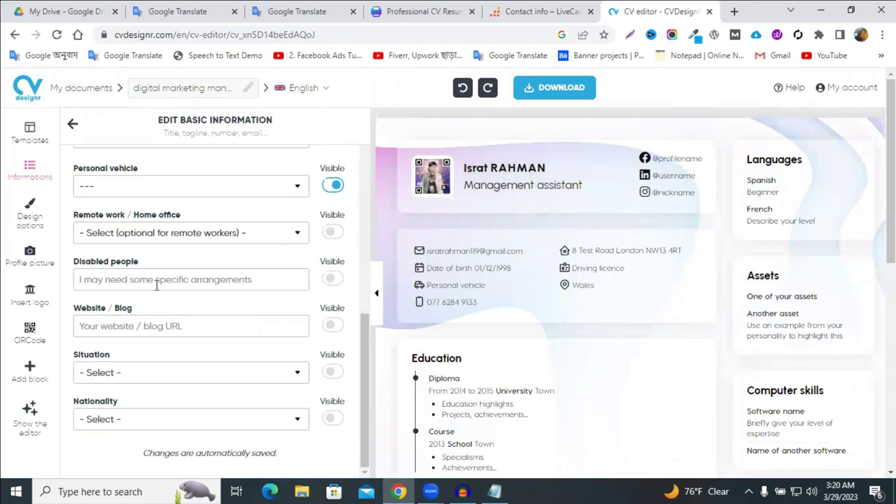
scroll(168, 291, "down", 1)
scroll(168, 293, "up", 1)
scroll(170, 298, "up", 5)
scroll(169, 301, "up", 1)
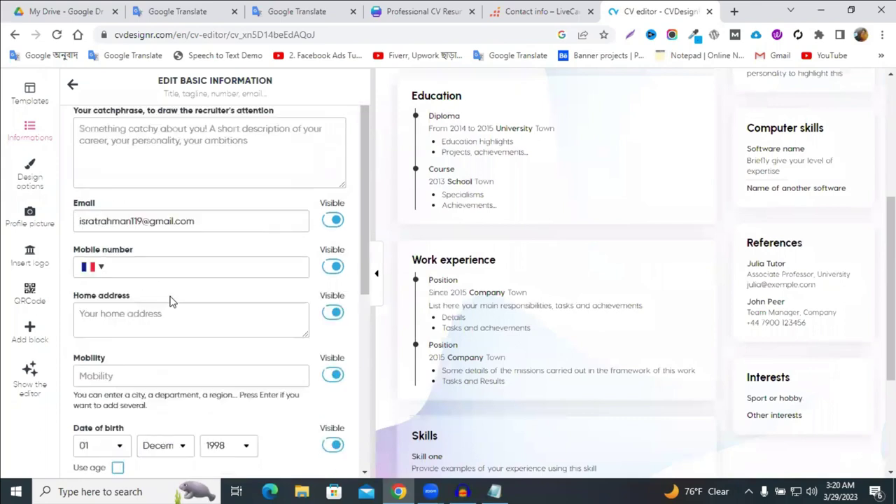
scroll(172, 301, "up", 1)
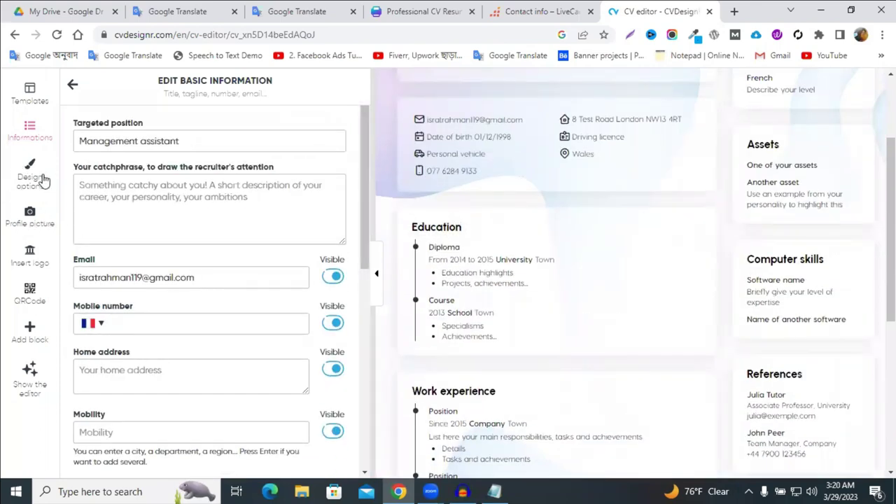
Step: Open the Design settings for fonts and colours and the Insert logo options
left_click(30, 179)
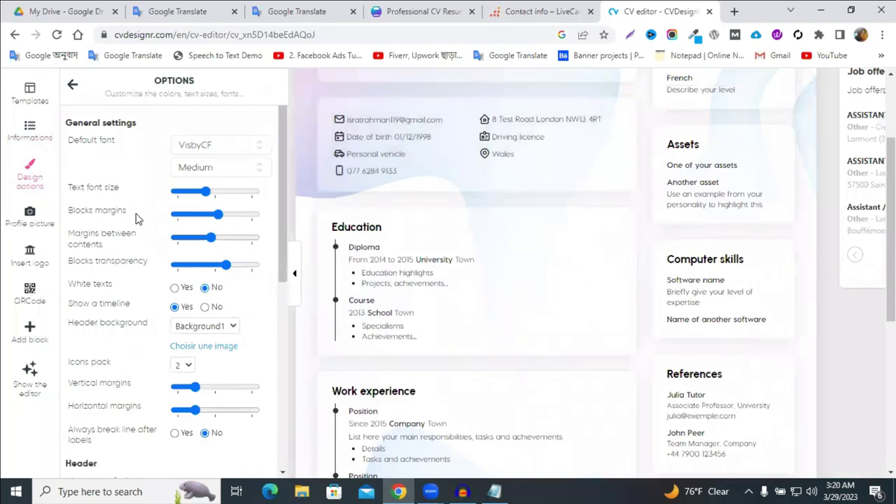
scroll(136, 219, "down", 4)
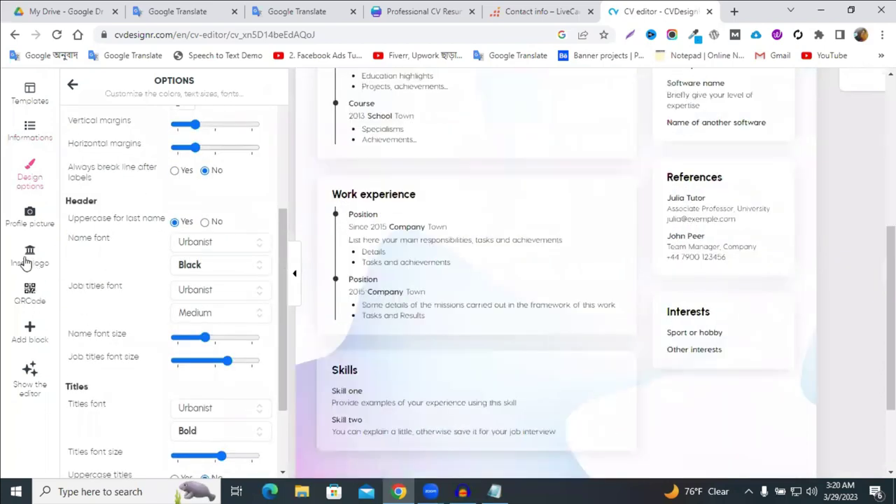
left_click(25, 259)
scroll(592, 290, "up", 5)
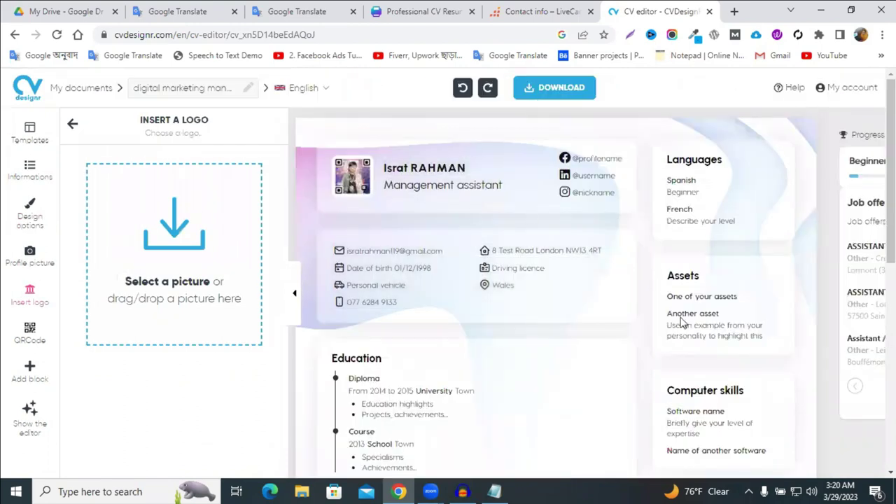
Step: Expand the preview by one more page and attempt to download the CV
scroll(700, 284, "down", 2)
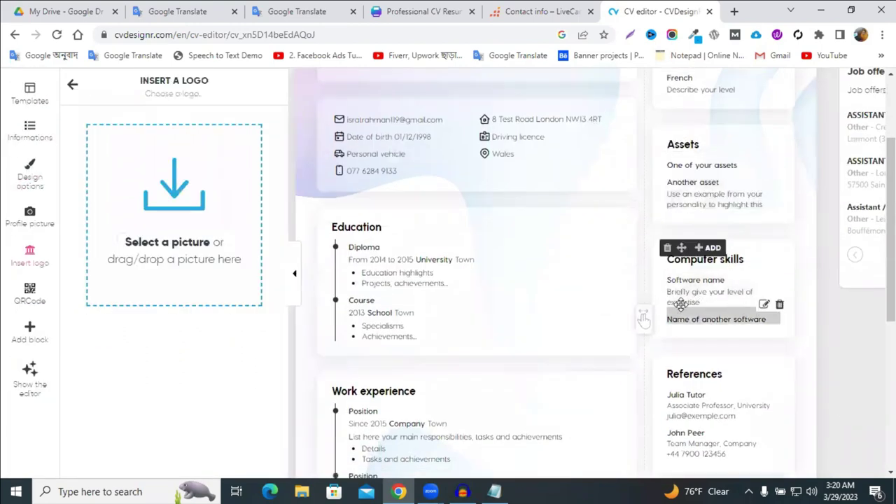
scroll(644, 318, "down", 3)
scroll(525, 353, "down", 2)
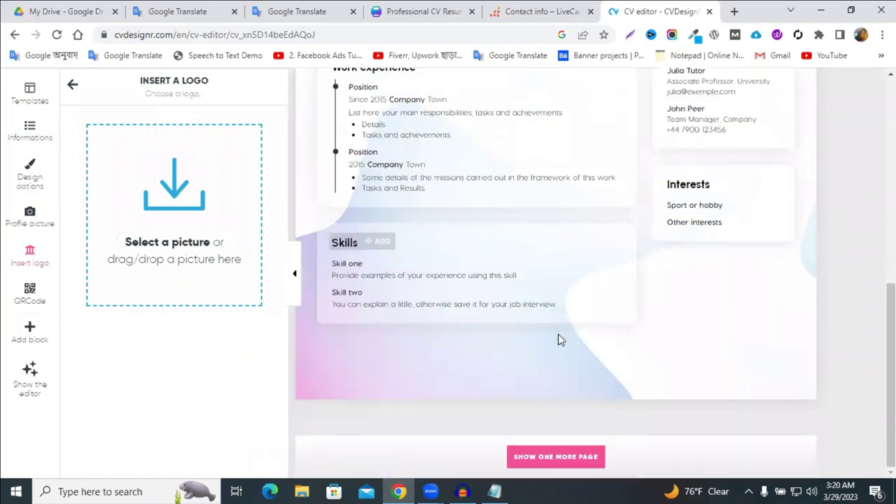
left_click(547, 462)
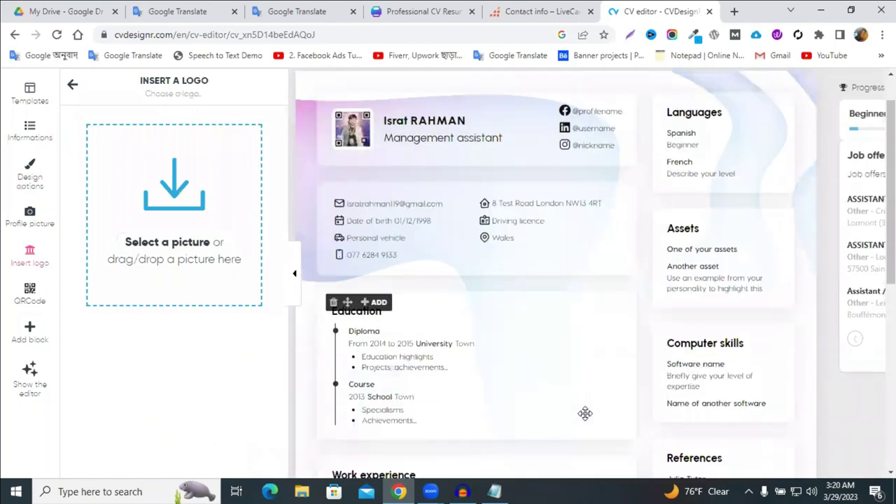
left_click(557, 94)
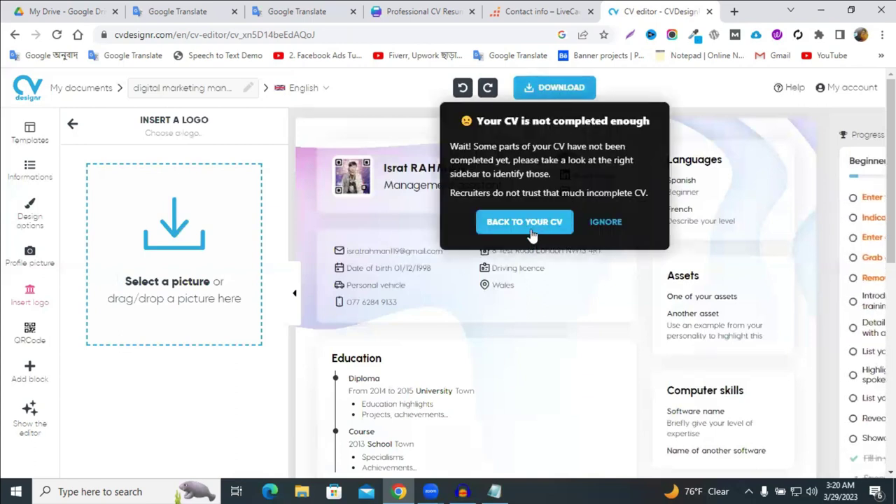
Step: Skip the incompleteness warning and set the job start availability to Now
left_click(604, 223)
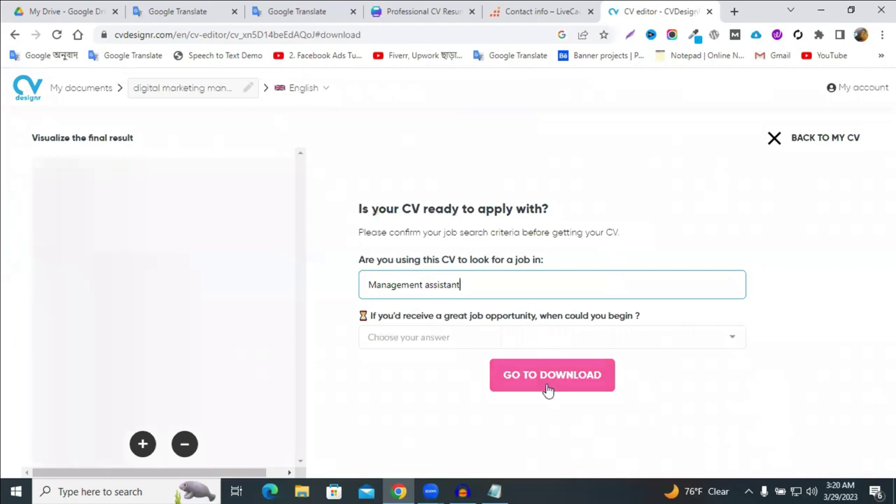
left_click(541, 387)
left_click(483, 363)
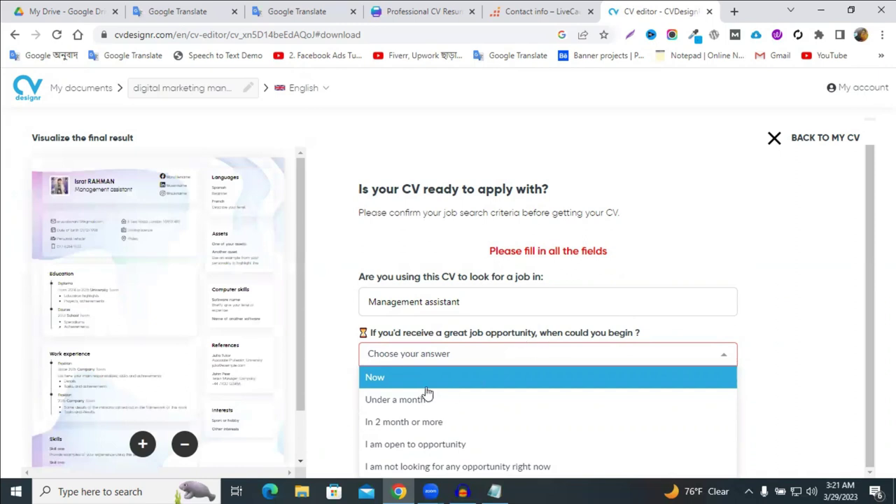
key("Up")
key("Return")
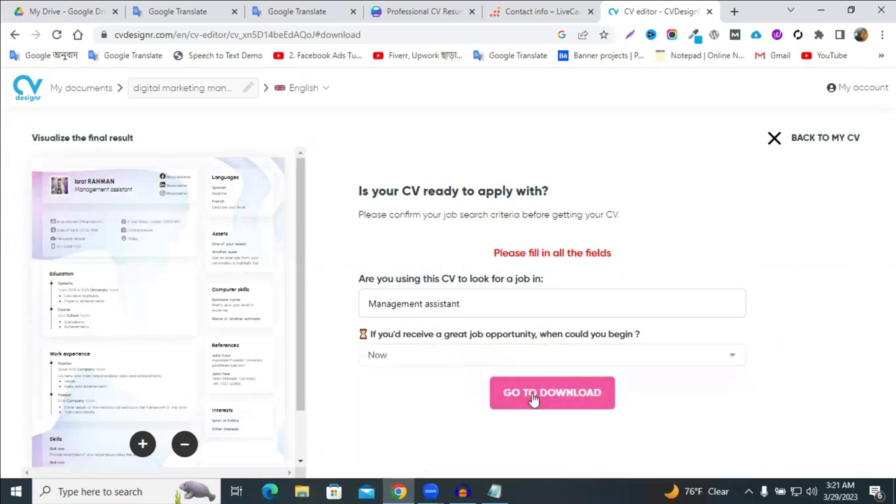
Step: Download the CV as a PDF and set it to open once downloaded
left_click(534, 398)
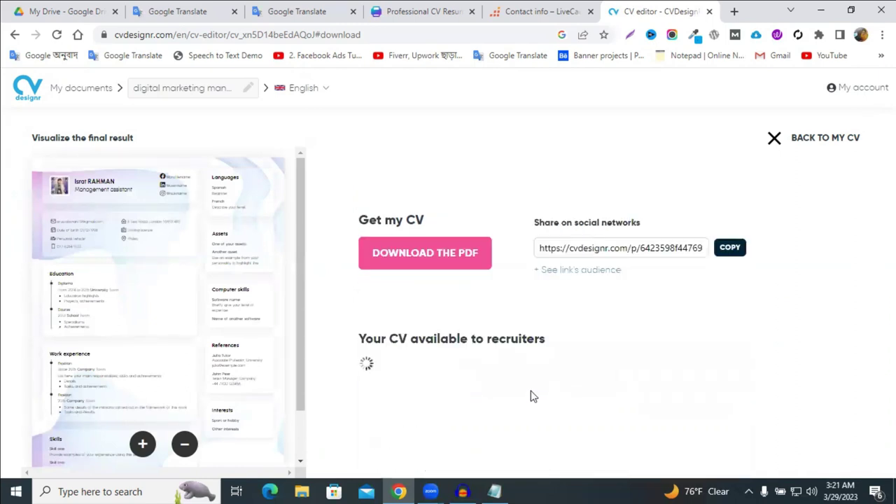
left_click(413, 260)
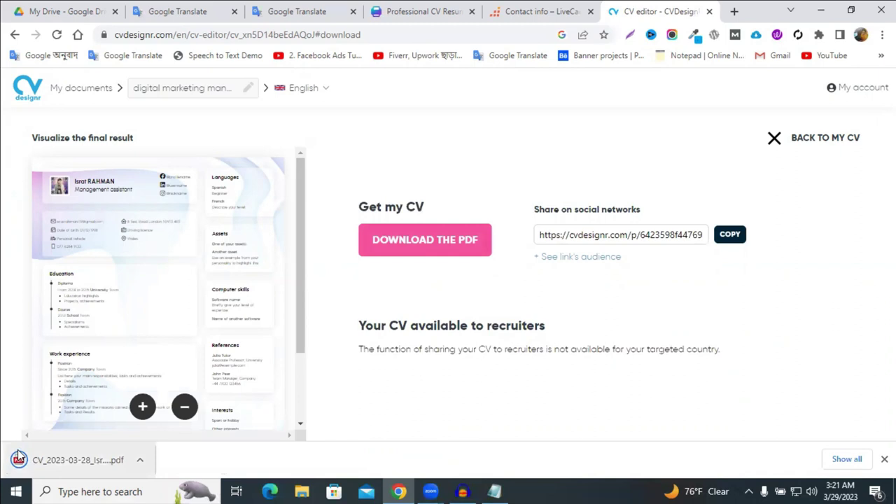
left_click(140, 460)
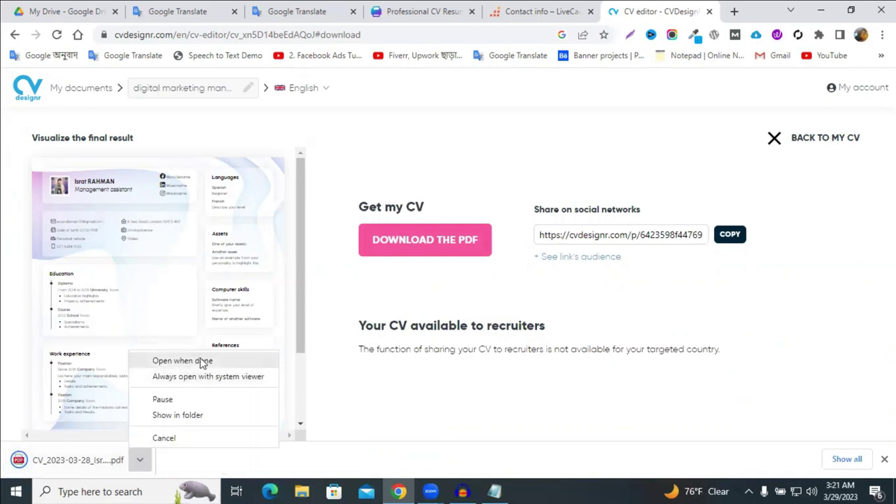
left_click(199, 357)
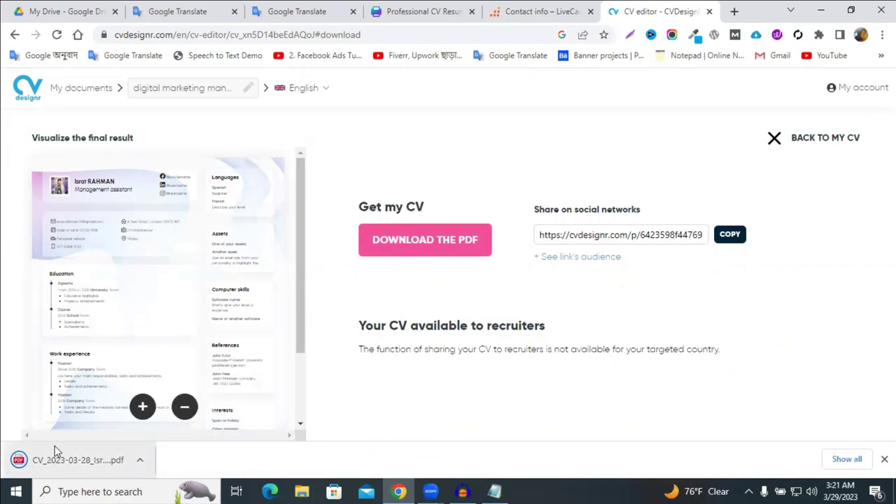
Step: Open the downloaded CV PDF in Chrome and scroll through the page
left_click(63, 460)
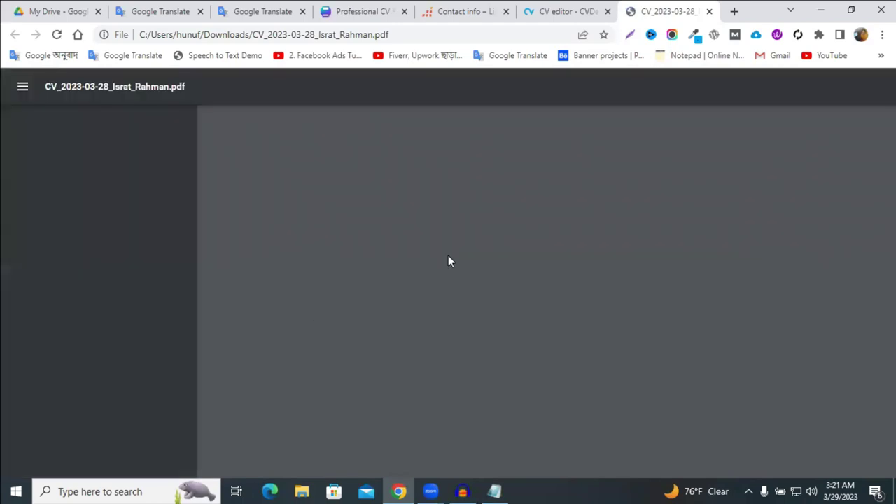
scroll(657, 266, "down", 2)
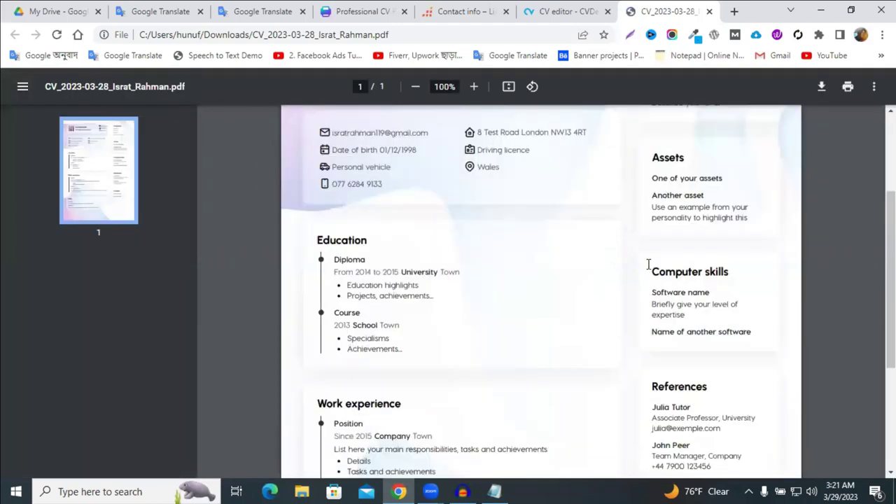
scroll(651, 263, "down", 4)
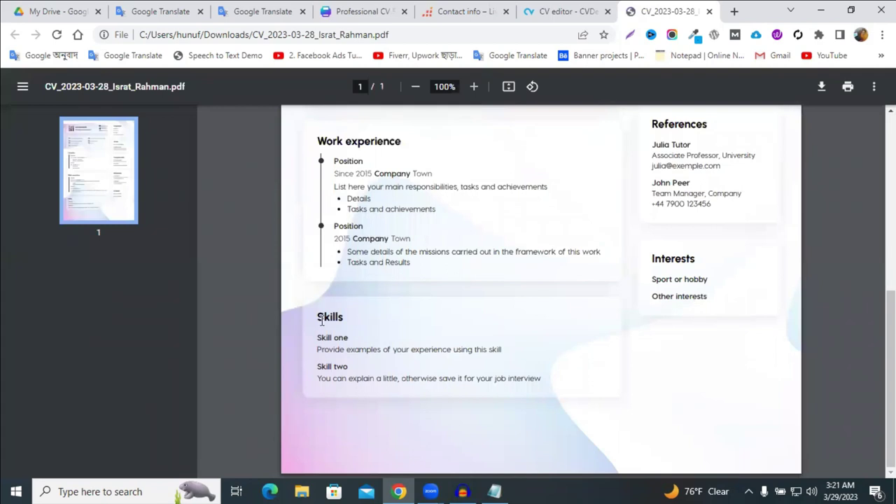
scroll(448, 273, "up", 2)
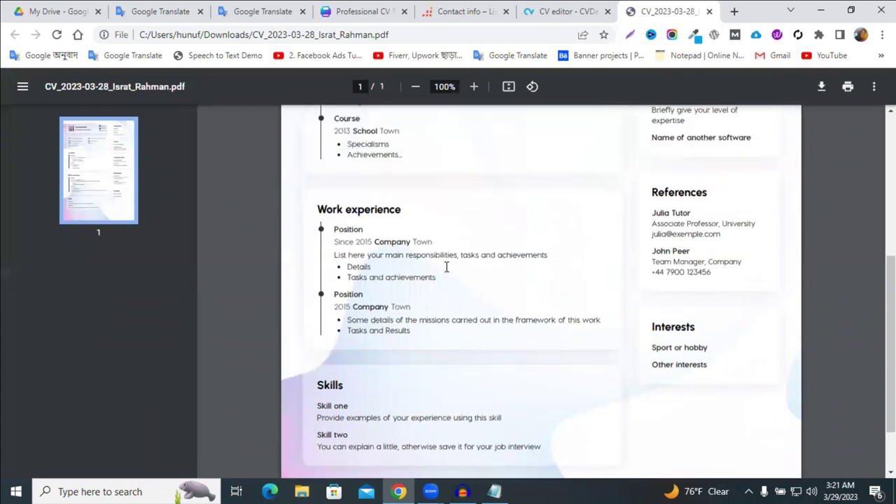
scroll(448, 273, "up", 5)
scroll(448, 273, "up", 5)
Step: Glance at the Google Drive and Translate tabs, selecting New-chat (5).pdf in Drive
left_click(43, 8)
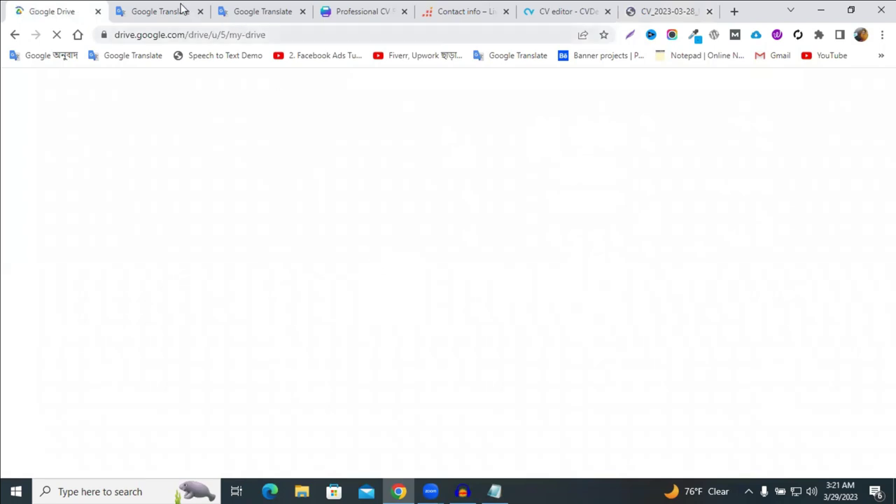
left_click(263, 6)
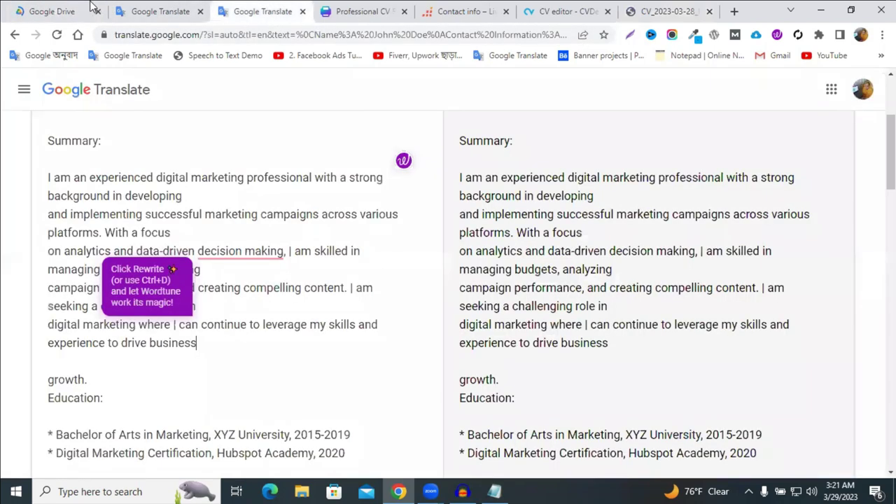
left_click(77, 10)
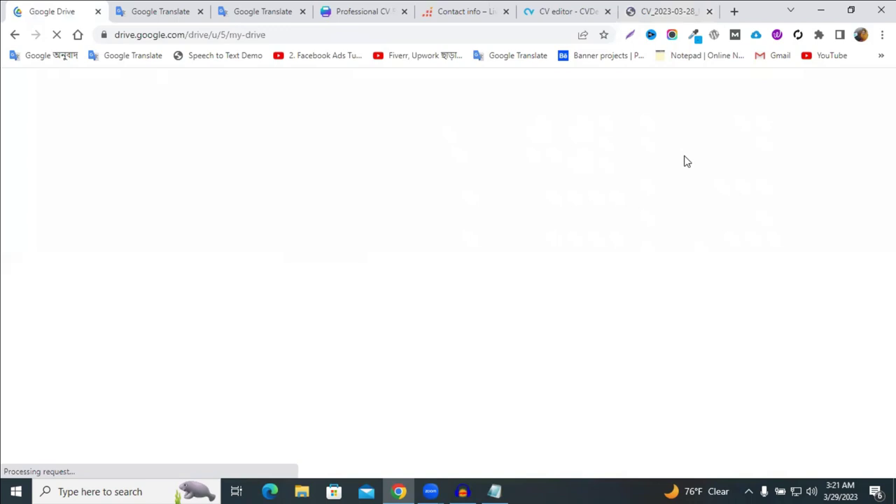
left_click(276, 243)
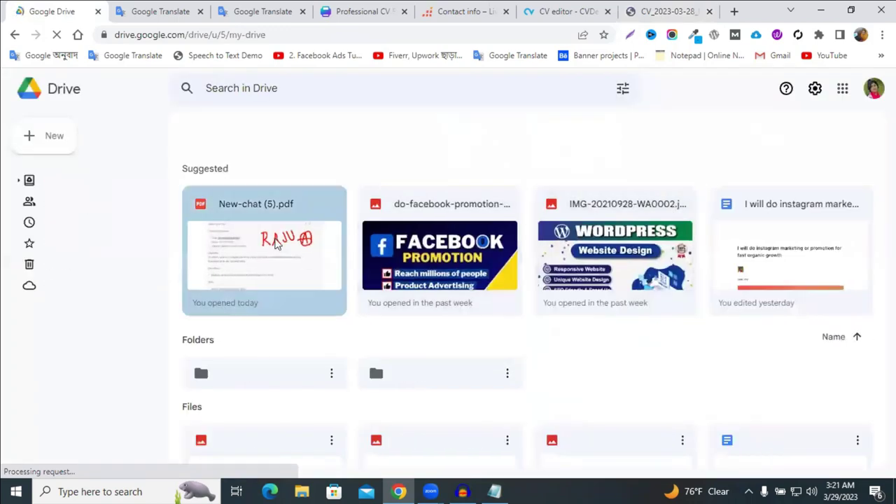
Step: Recheck the CV PDF, then return to the CV editor's Get my CV page
left_click(662, 12)
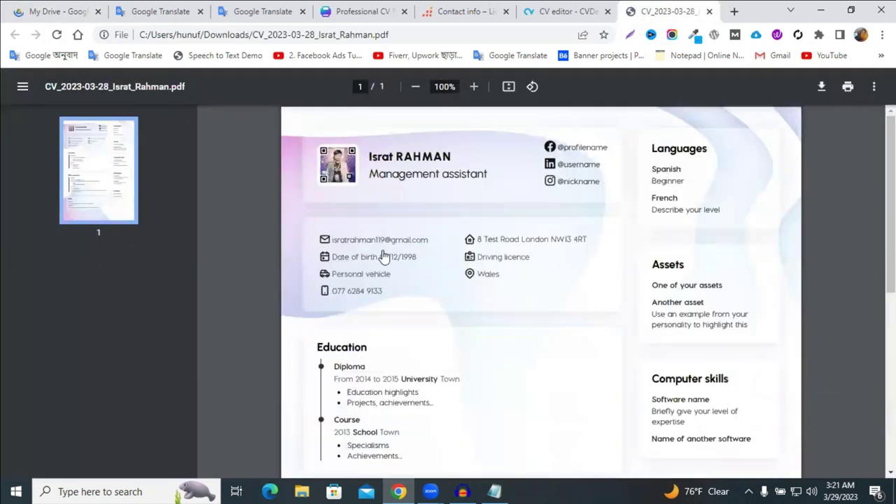
scroll(650, 295, "down", 3)
scroll(650, 298, "down", 2)
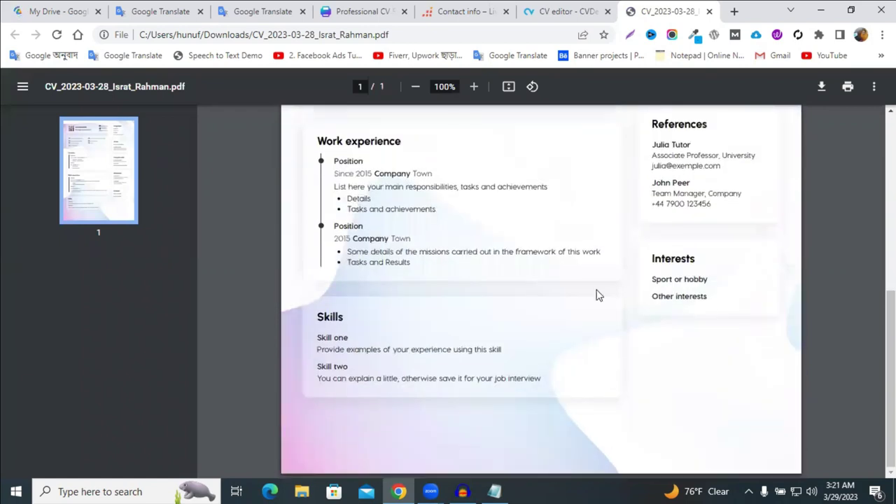
scroll(599, 295, "up", 5)
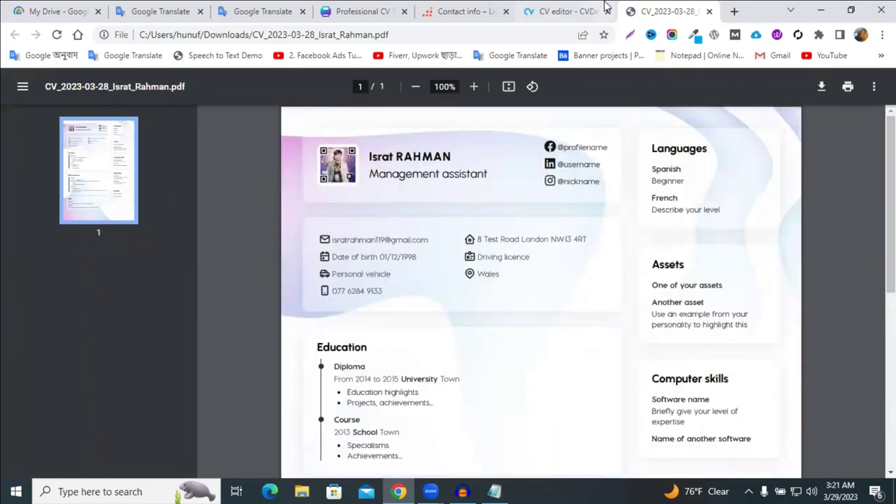
left_click(553, 7)
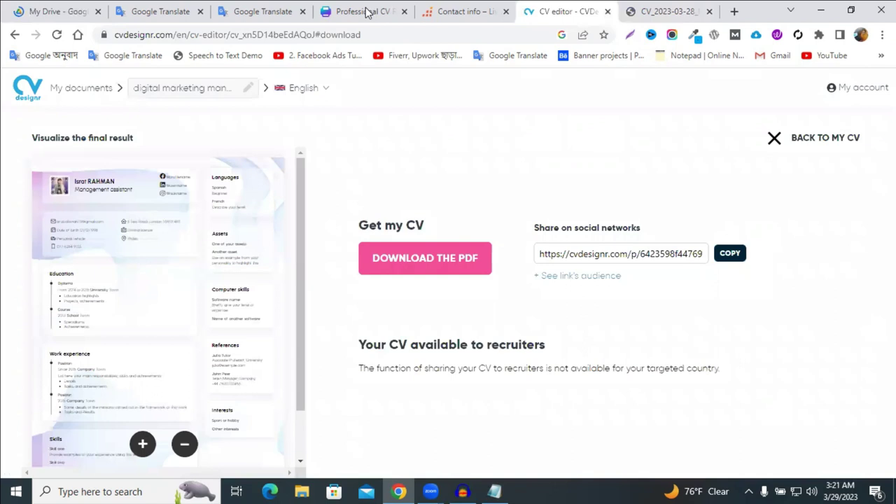
Step: Switch to the Canva Professional CV design, select the Creativity and After effect skills, and close Share
key("ctrl+4")
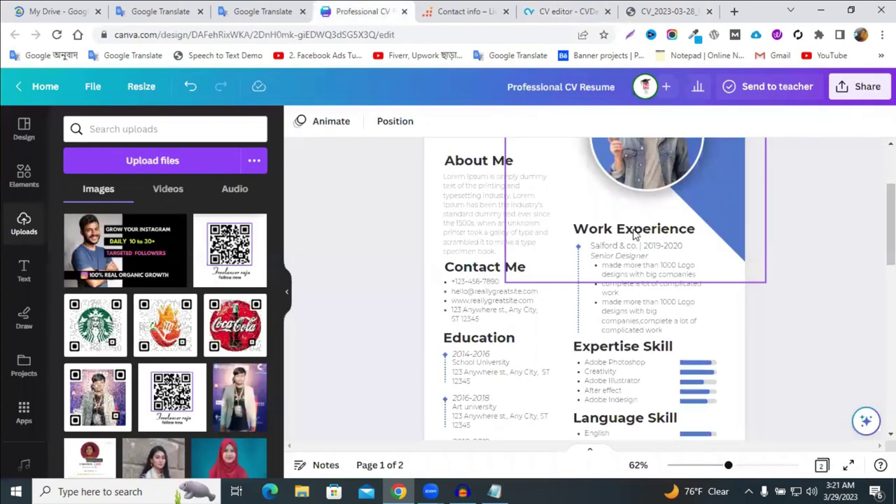
scroll(633, 235, "down", 2)
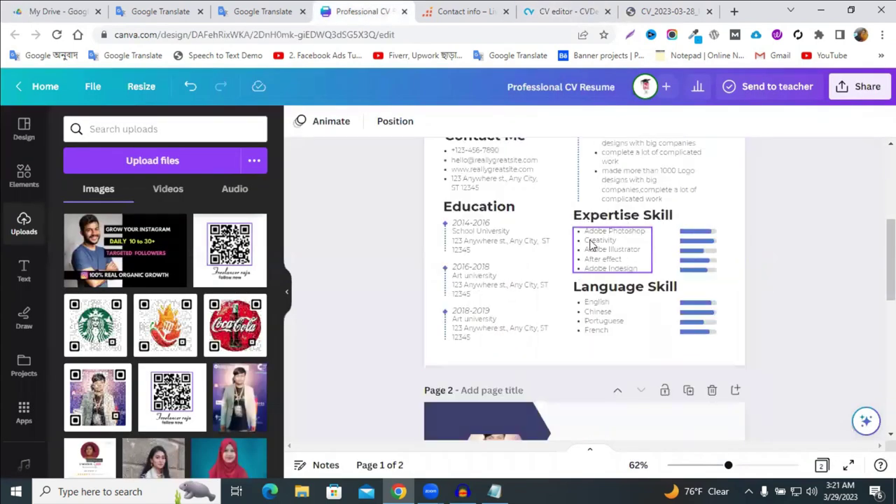
double_click(591, 242)
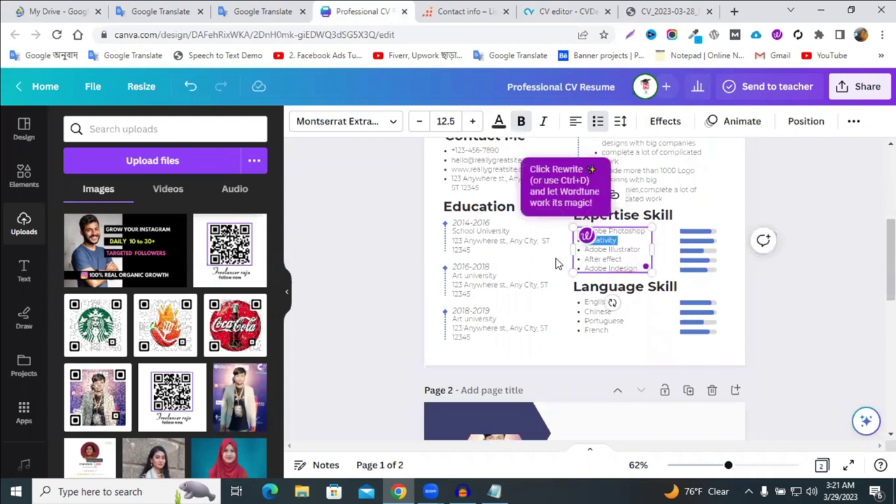
double_click(602, 259)
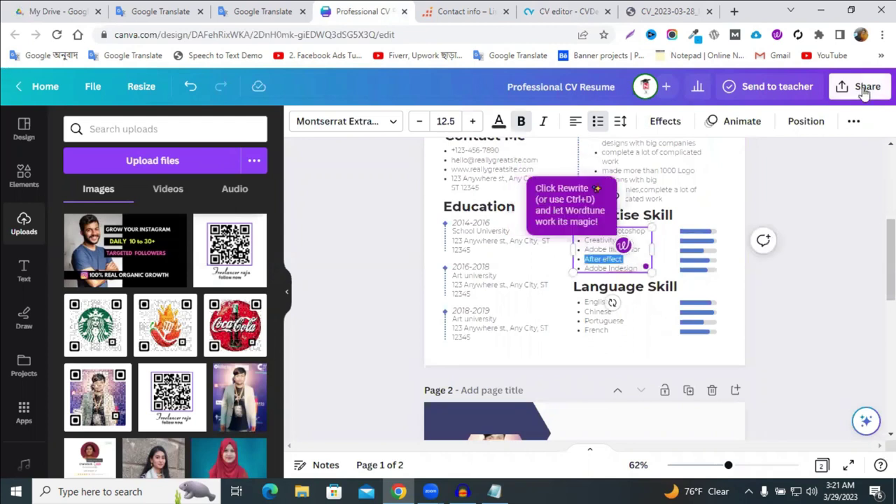
left_click(865, 90)
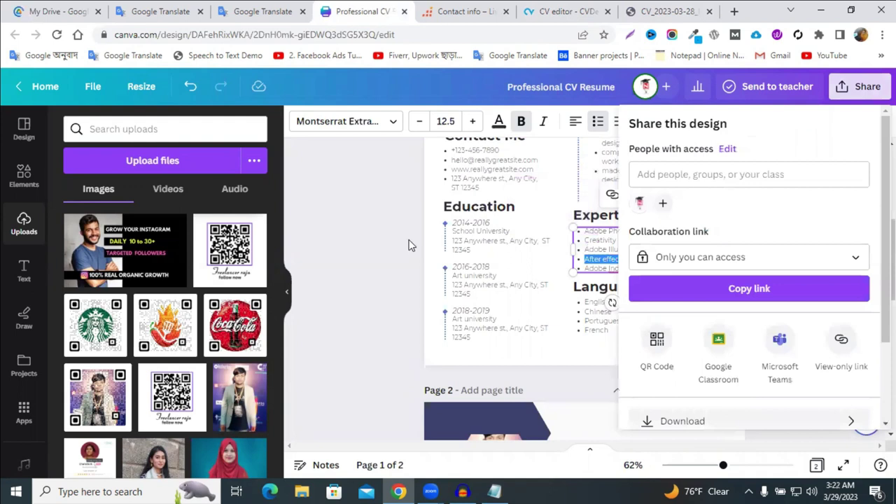
left_click(411, 245)
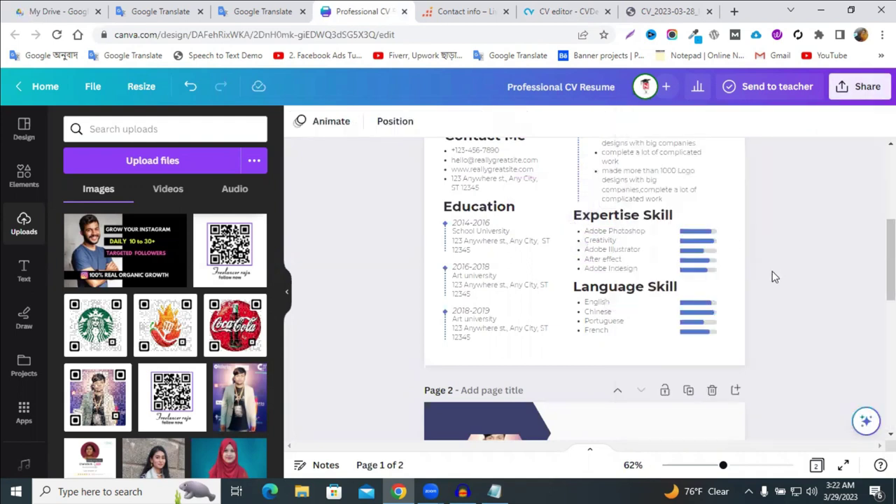
Step: Scroll through pages 1 and 2 of the Professional CV Resume design
scroll(773, 271, "up", 4)
scroll(760, 280, "down", 10)
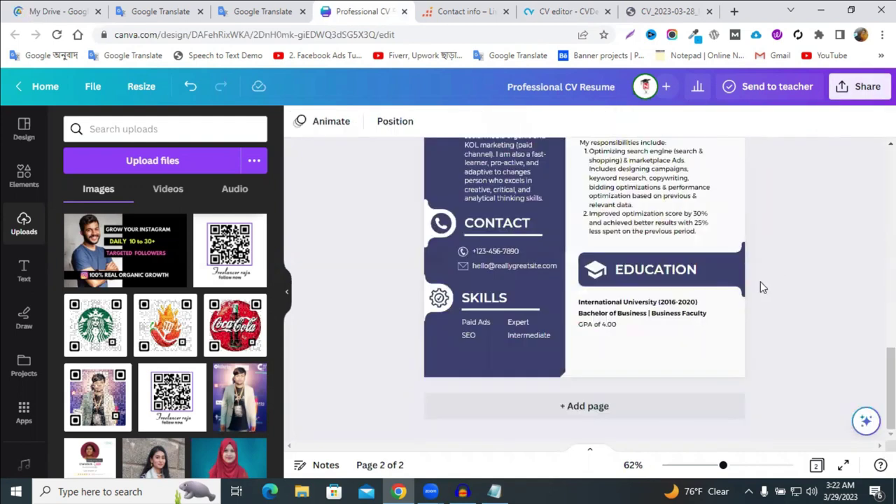
scroll(712, 259, "up", 5)
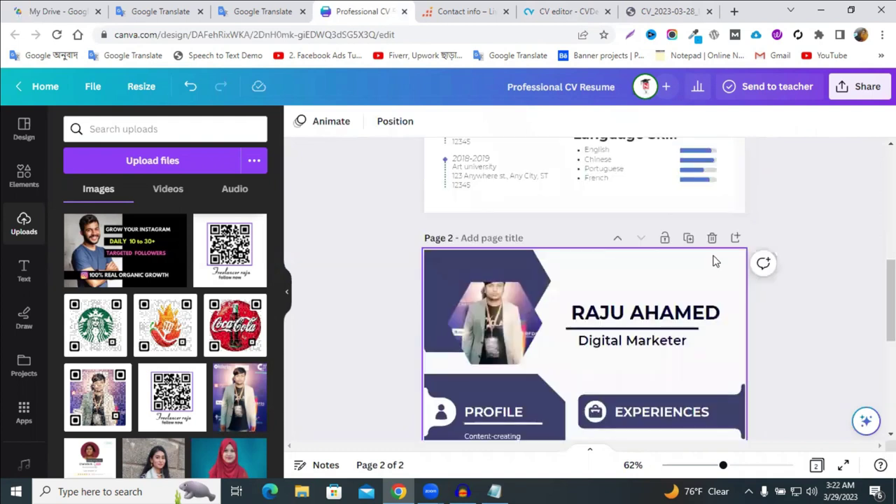
scroll(714, 261, "up", 5)
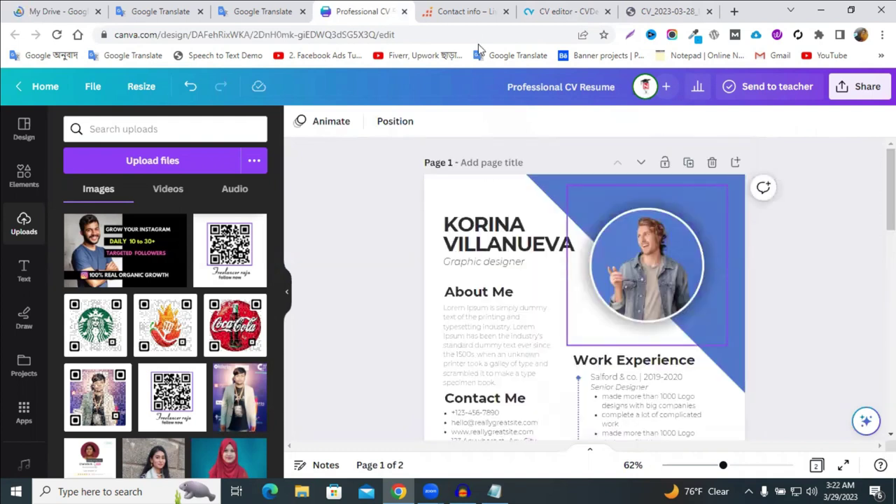